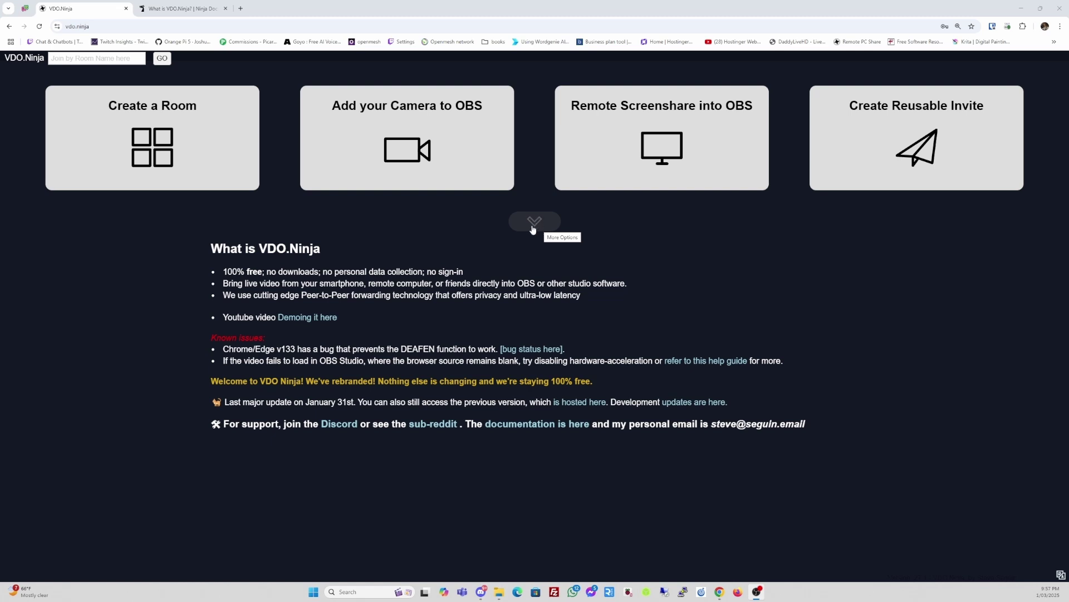
- Expand More Options on the VDO.Ninja home page and scroll through the feature tiles
click(533, 228)
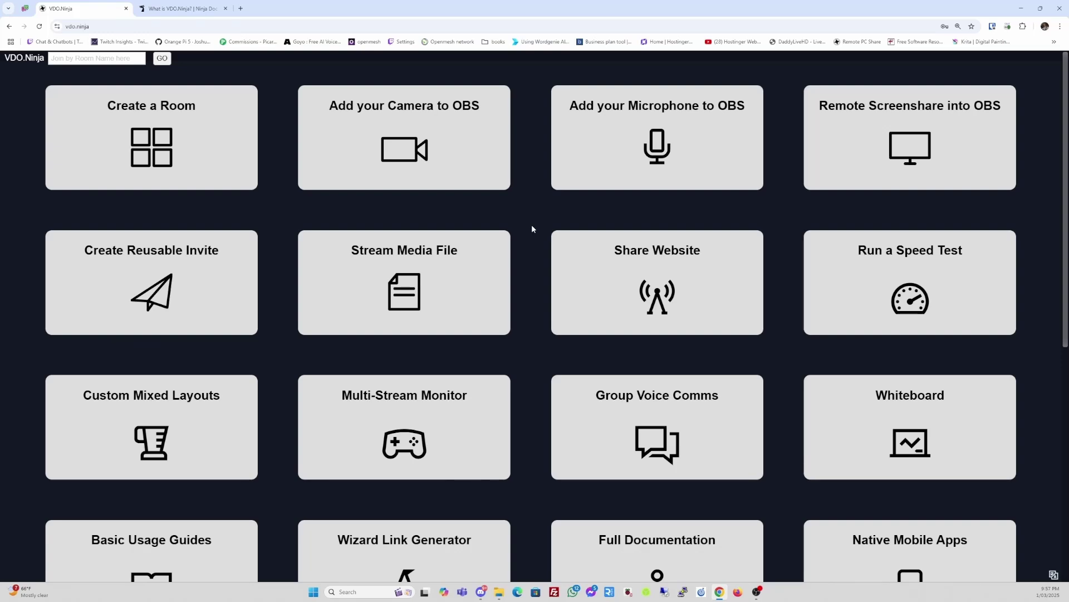
scroll(532, 228, down, 6)
scroll(532, 225, down, 2)
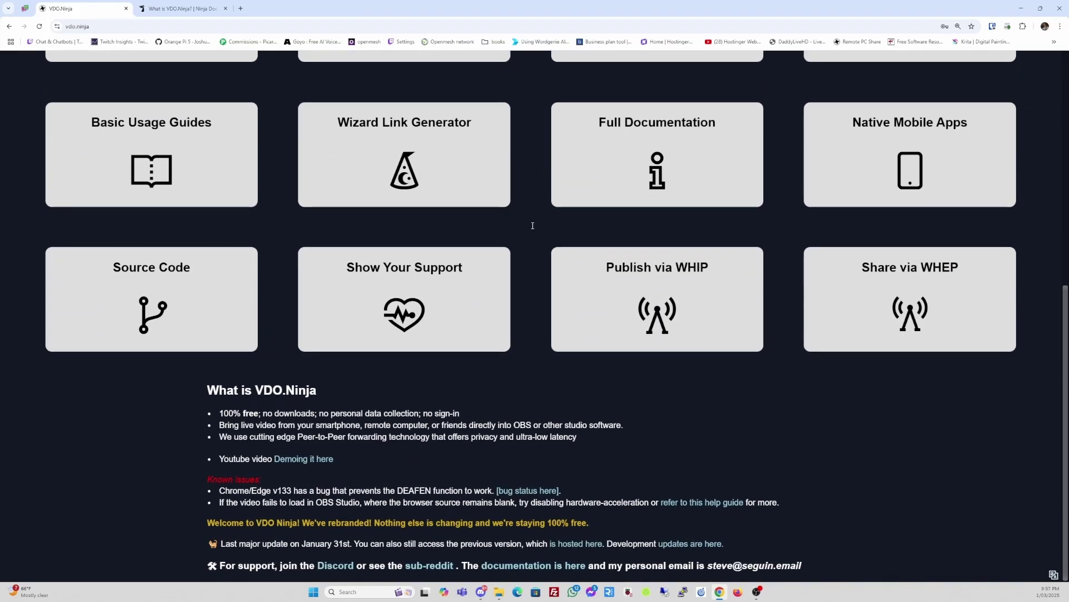
scroll(532, 225, up, 6)
scroll(532, 228, up, 1)
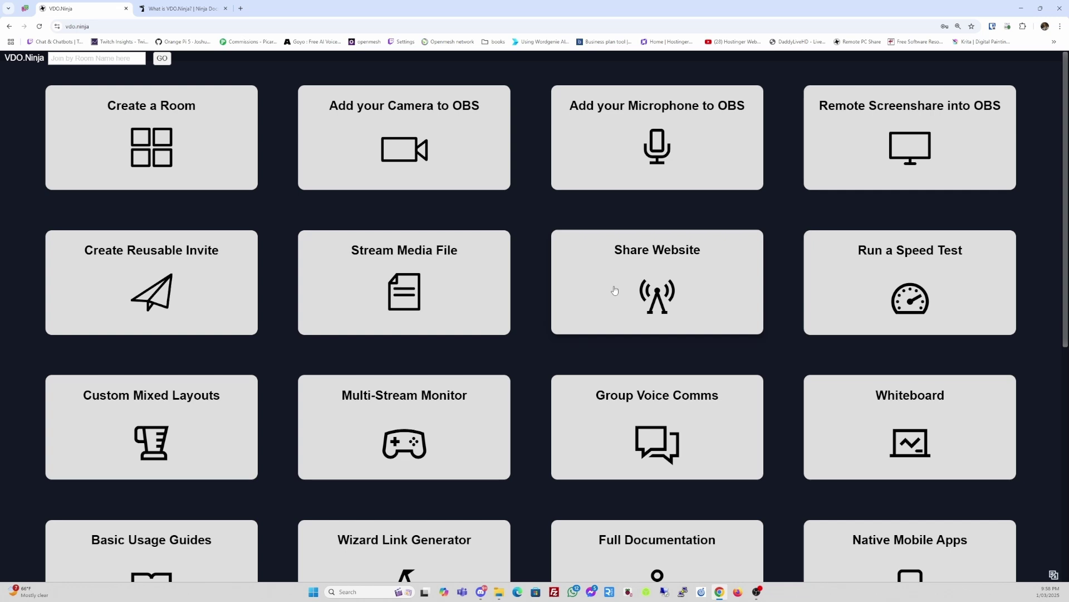
- Scroll through all option tiles, then switch to the Ninja Docs 'What is VDO.Ninja?' tab
scroll(334, 375, down, 1)
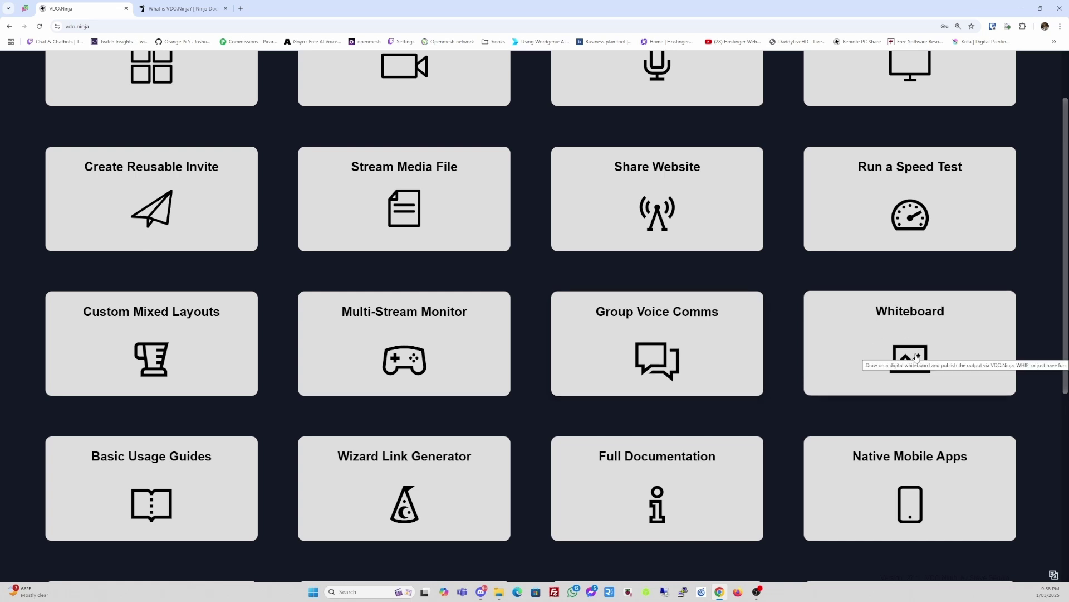
scroll(916, 357, down, 3)
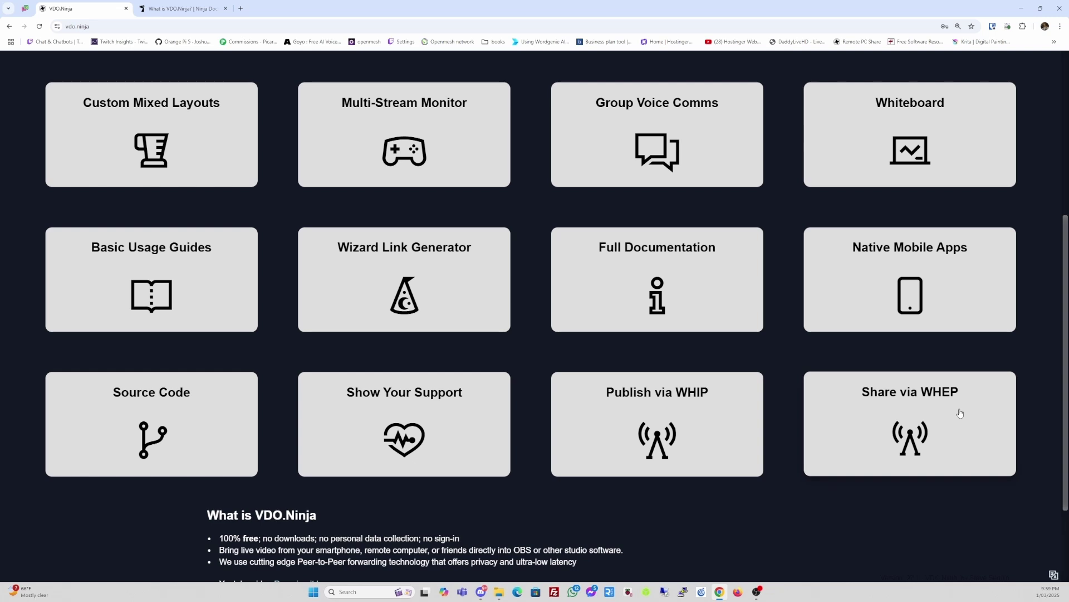
scroll(960, 413, up, 2)
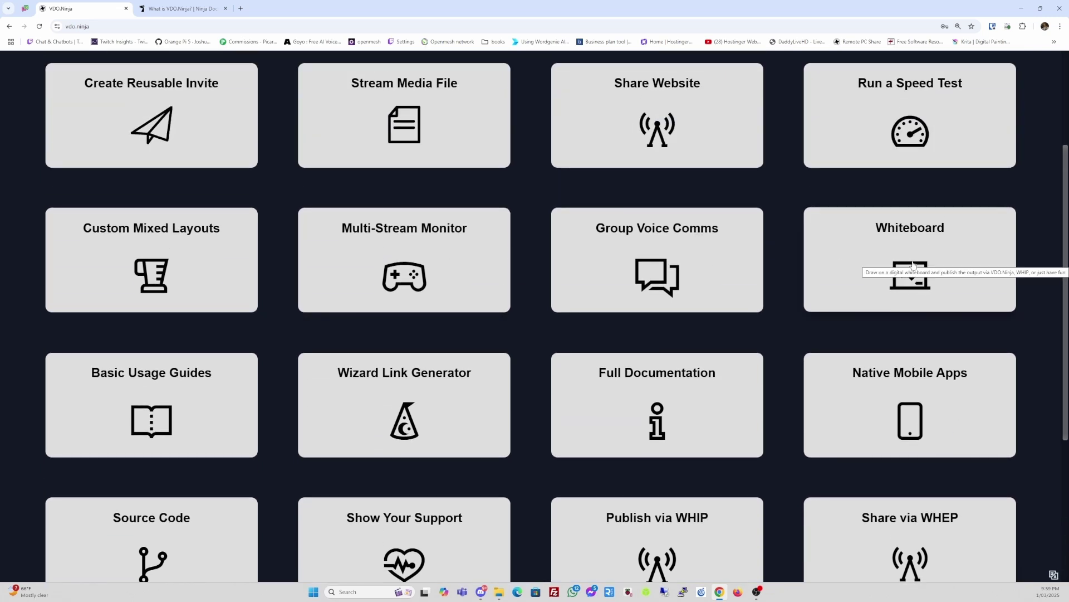
scroll(913, 265, down, 4)
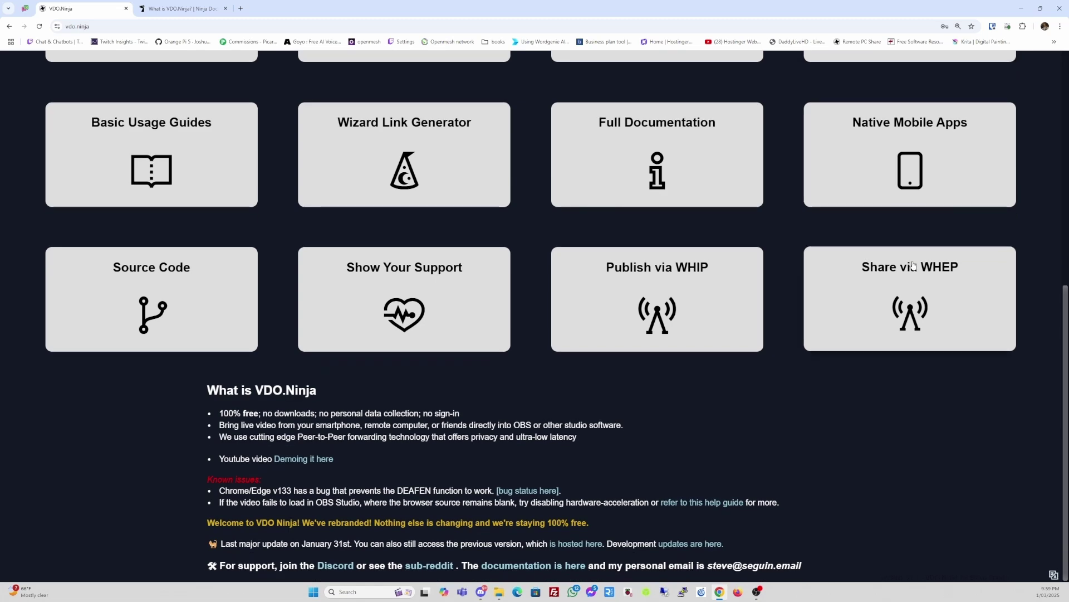
scroll(913, 265, up, 3)
scroll(913, 265, up, 4)
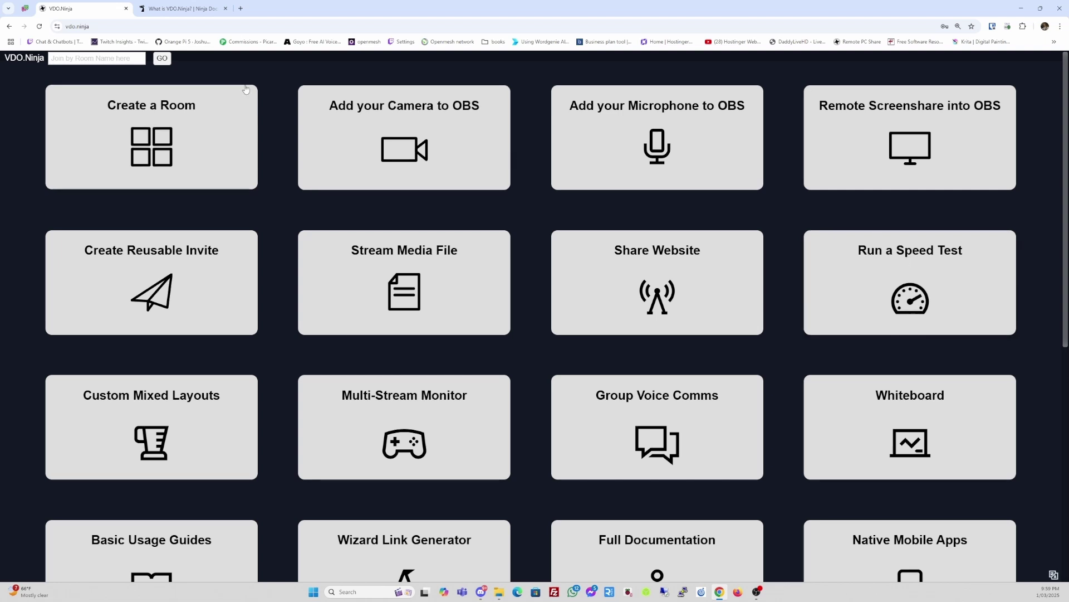
click(186, 7)
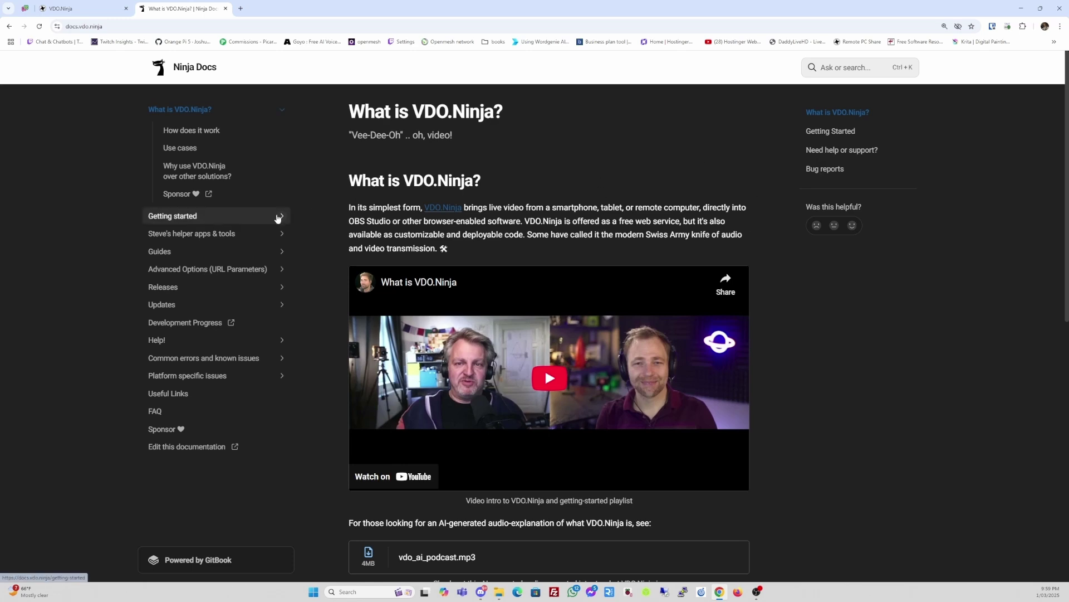
- Open 'Getting started' from the Ninja Docs sidebar and preview its contents
scroll(526, 247, down, 2)
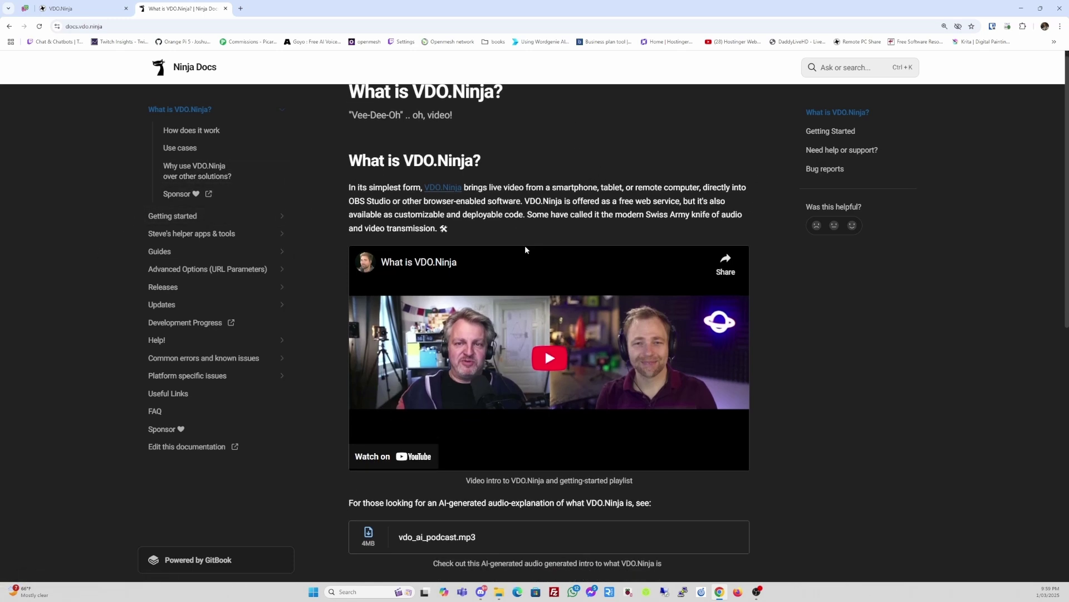
scroll(526, 246, up, 2)
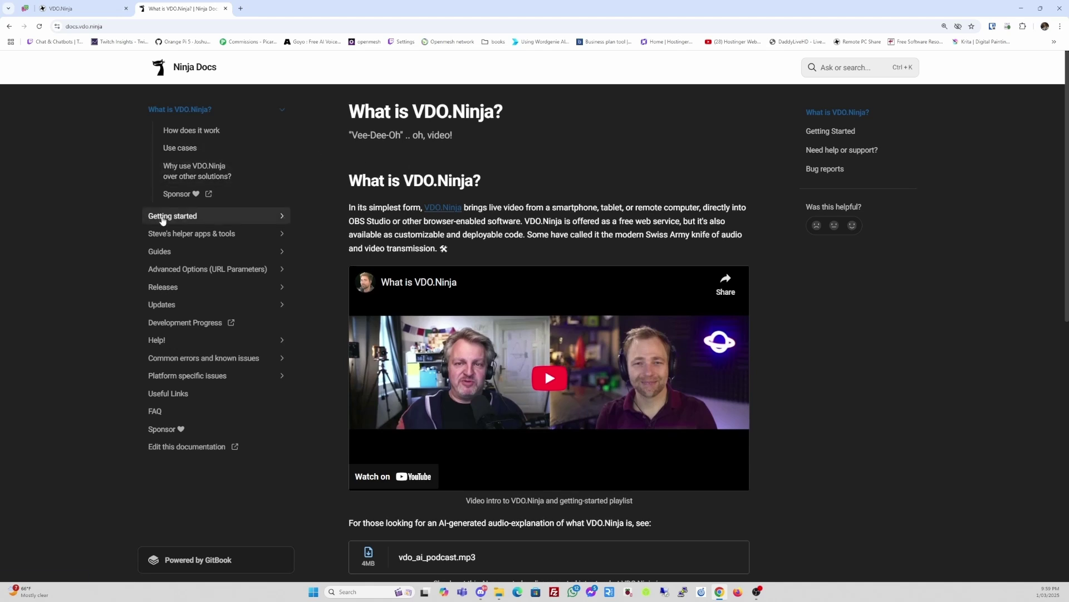
click(162, 217)
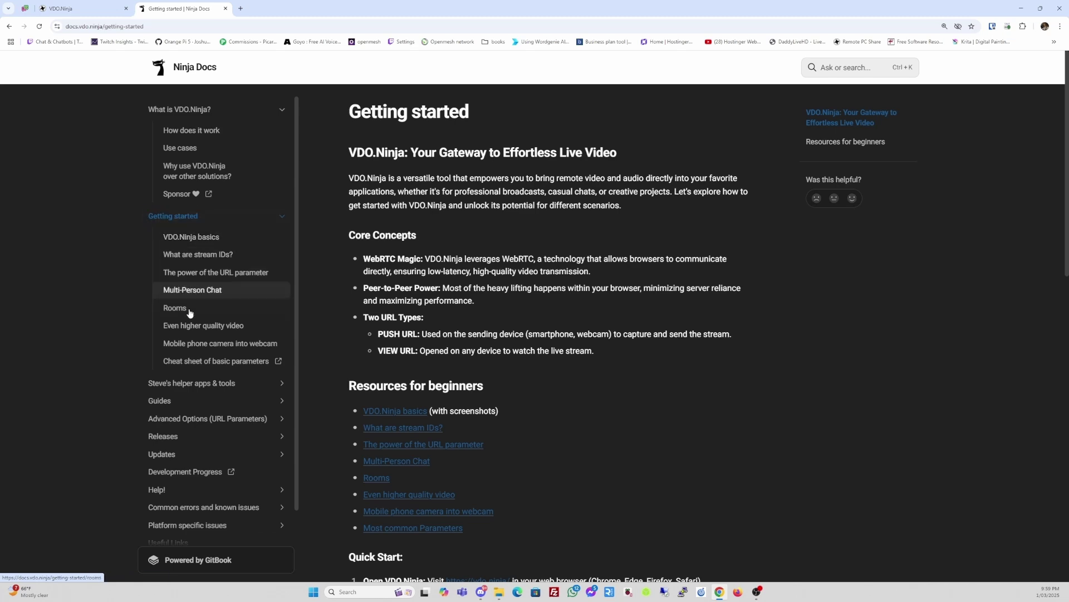
scroll(648, 330, down, 5)
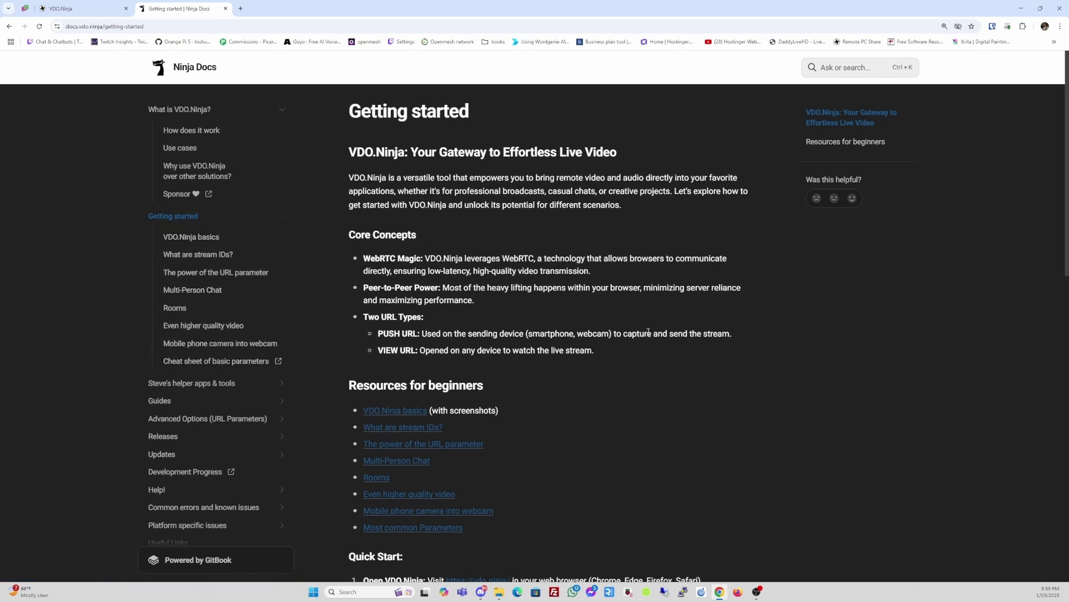
scroll(648, 334, up, 5)
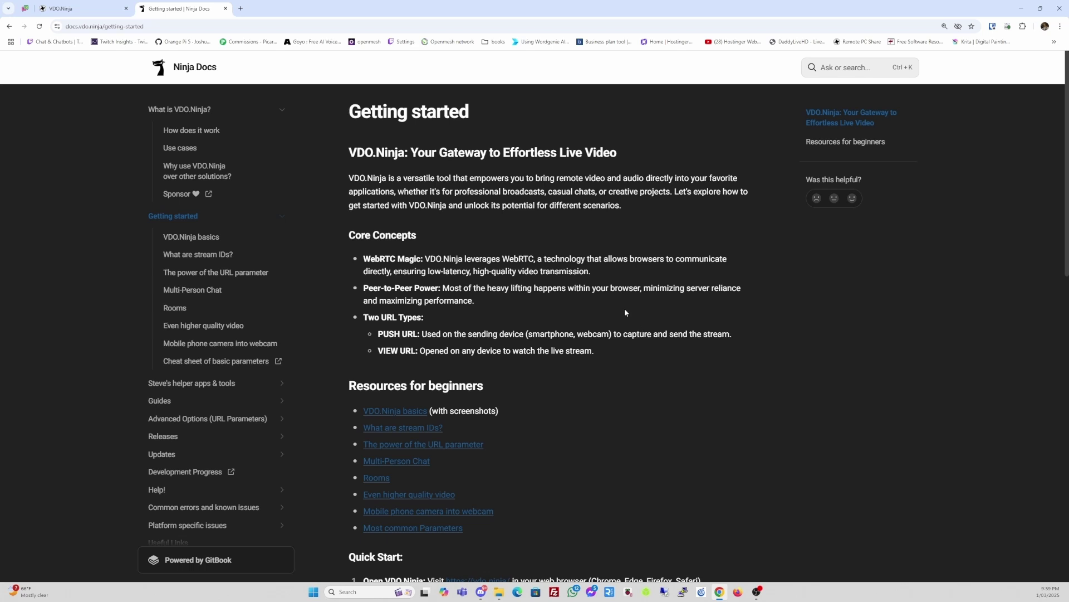
click(81, 17)
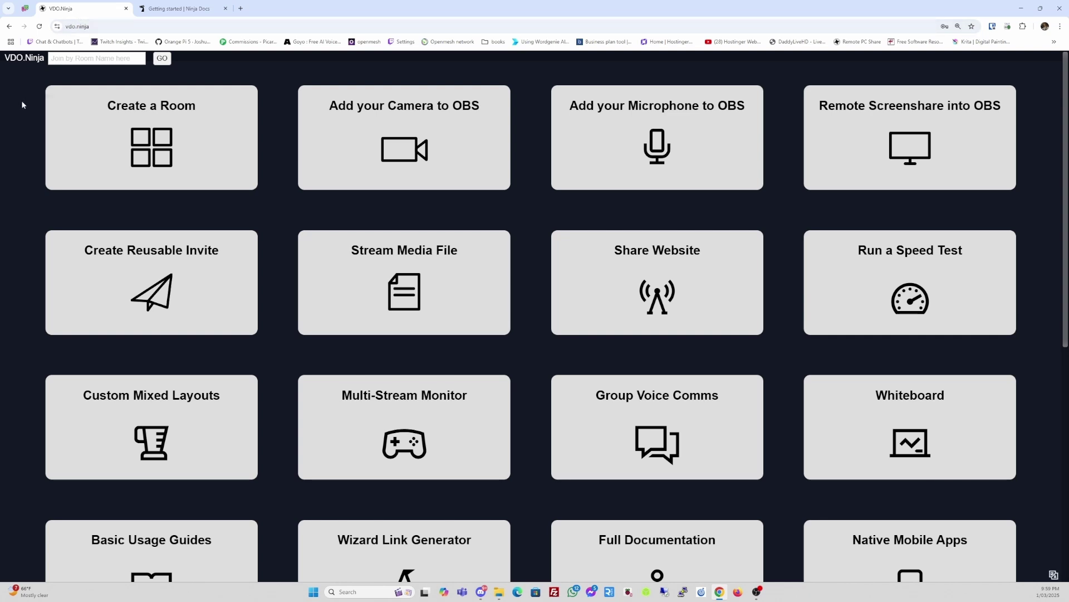
click(142, 127)
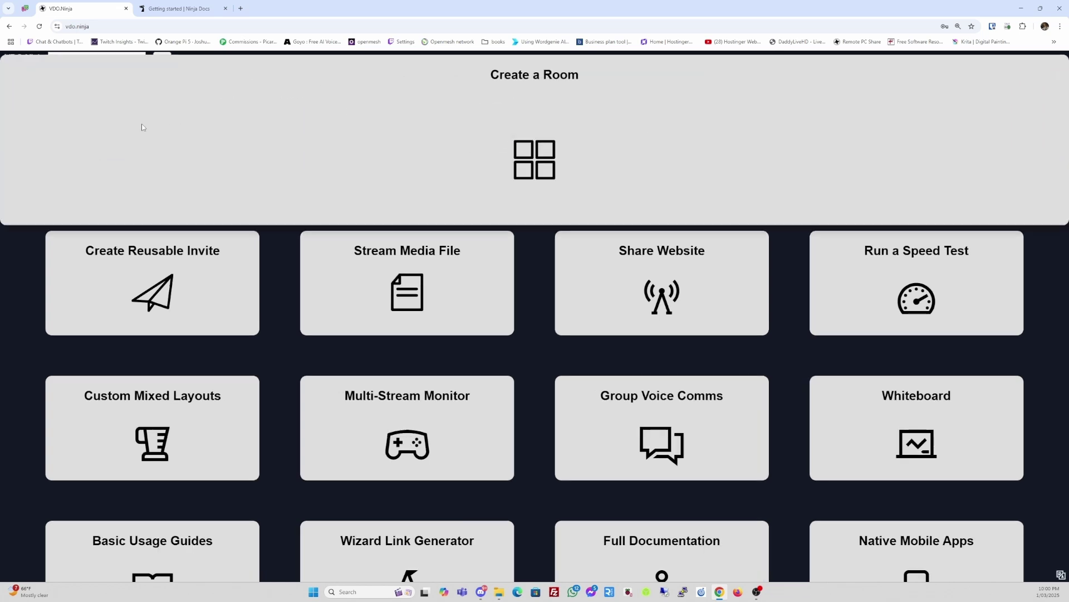
click(506, 150)
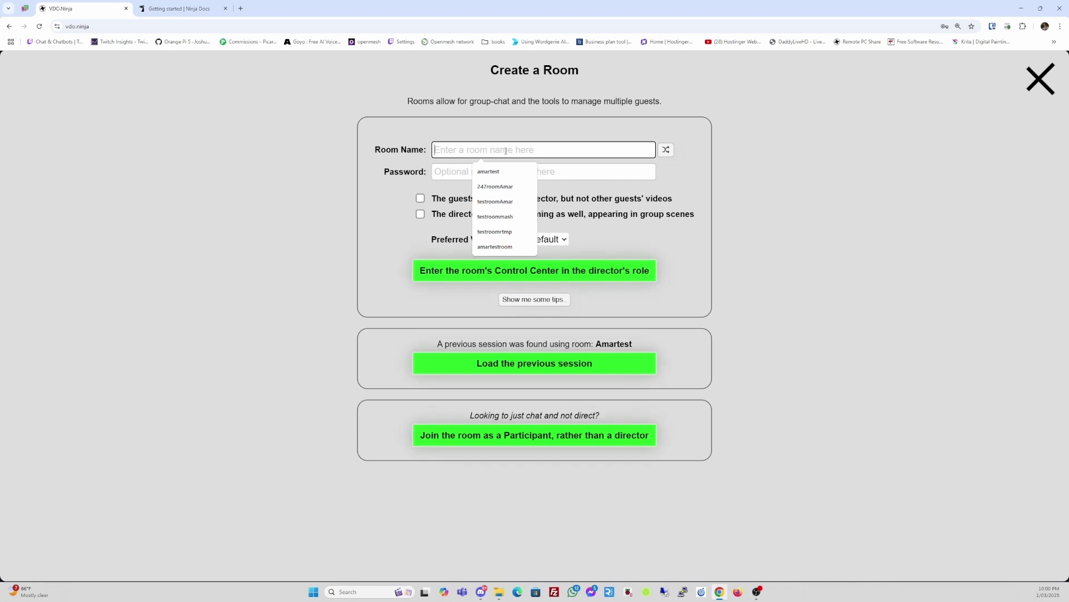
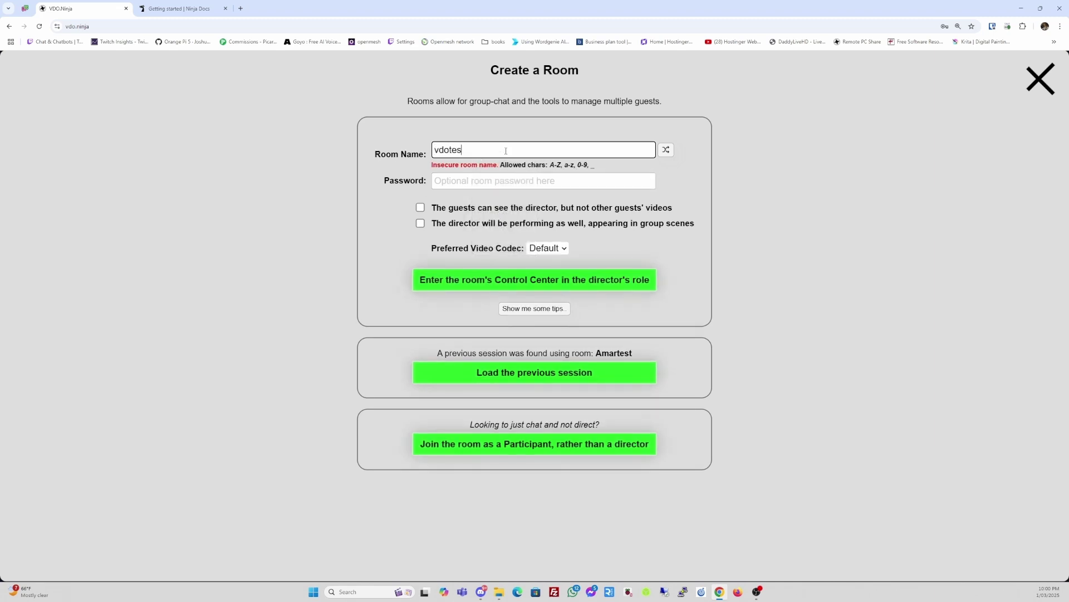
click(485, 177)
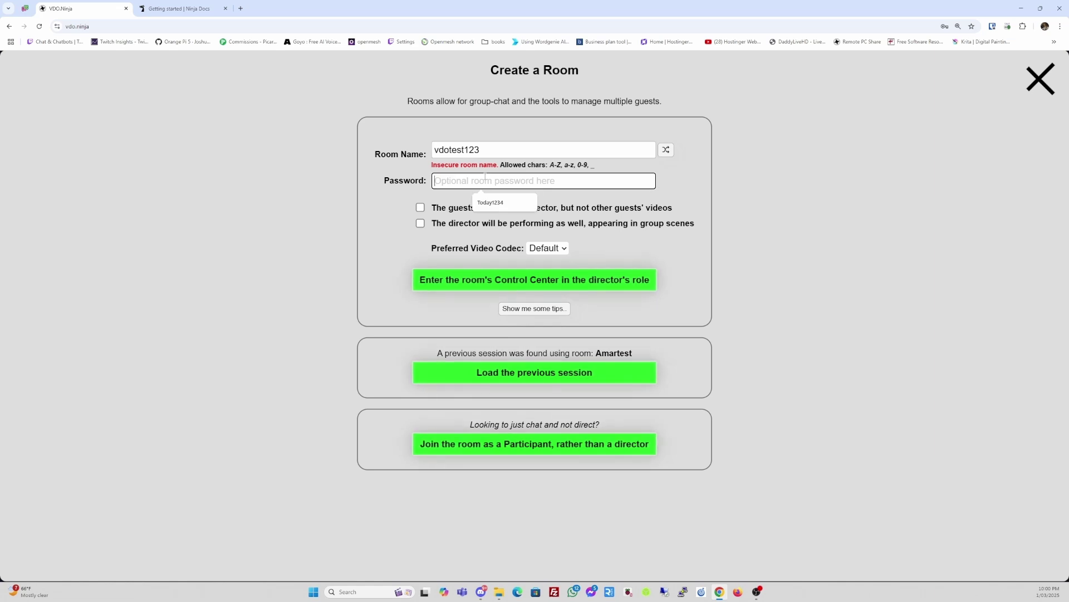
click(381, 223)
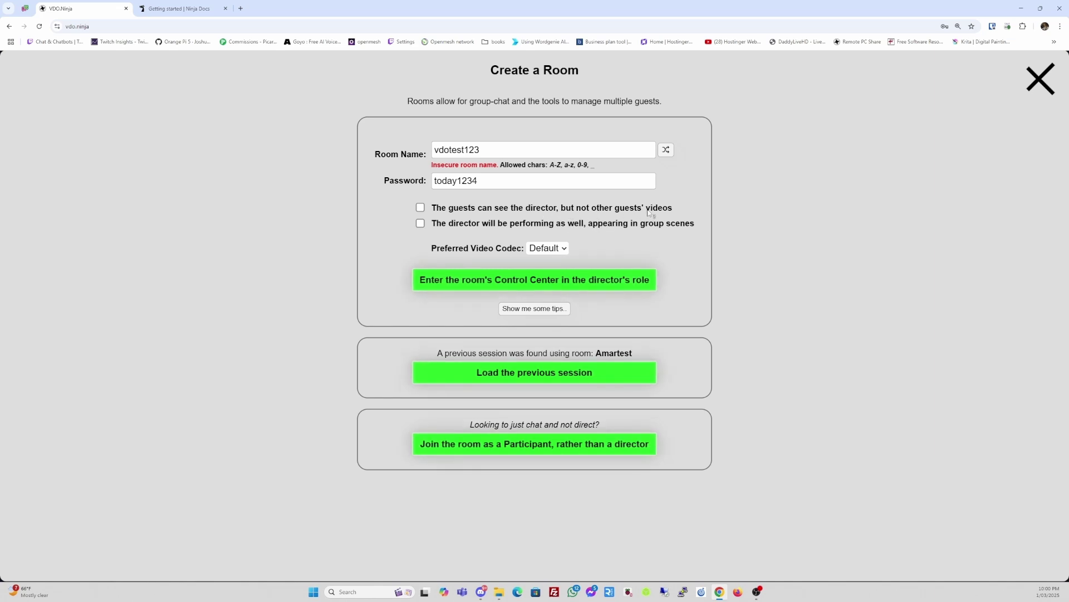
mouse_move(664, 212)
click(543, 283)
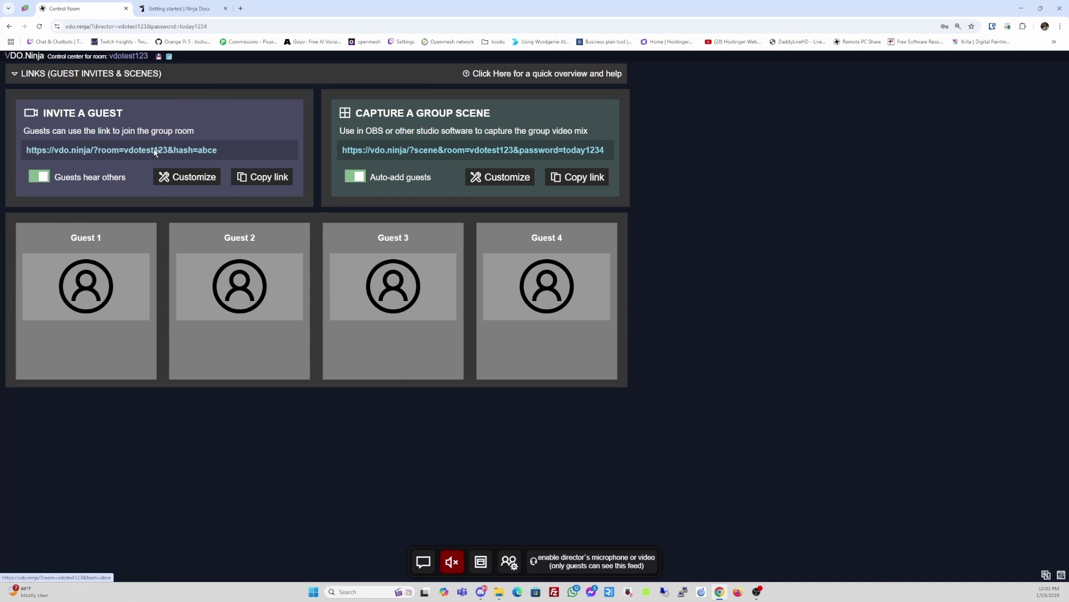
click(237, 150)
click(222, 151)
- Test the guest invite link in a new tab with a retyped password, then close that tab
click(241, 8)
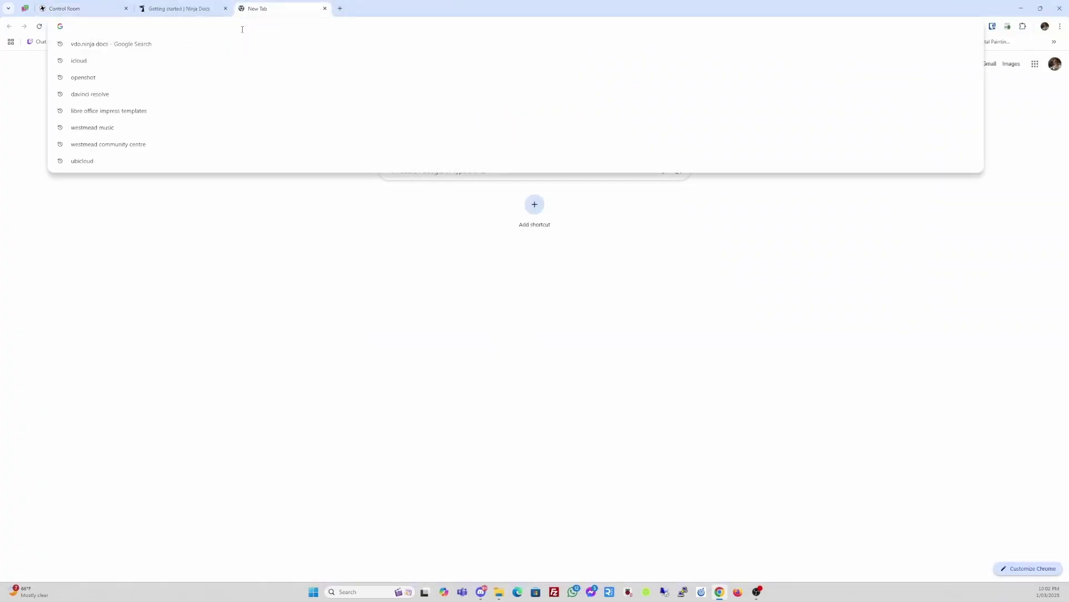
key(ctrl+v)
key(Return)
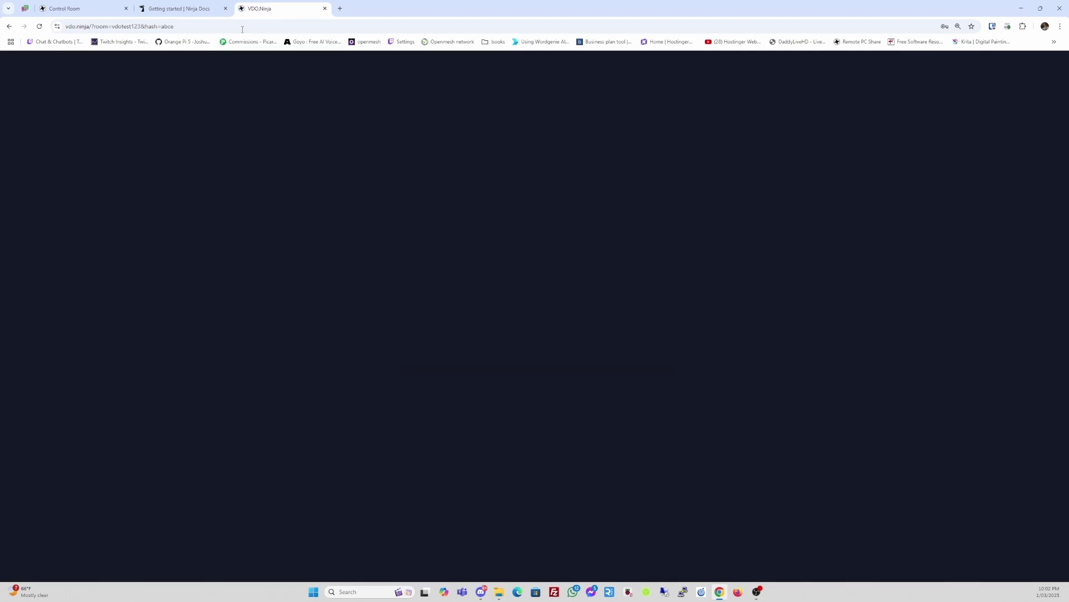
double_click(483, 323)
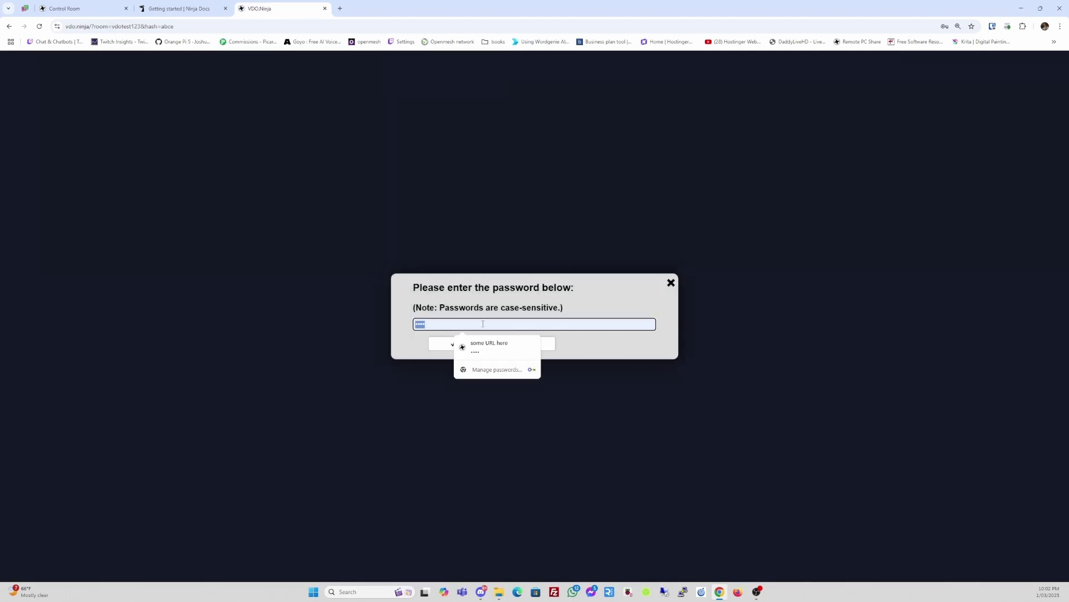
key(BackSpace)
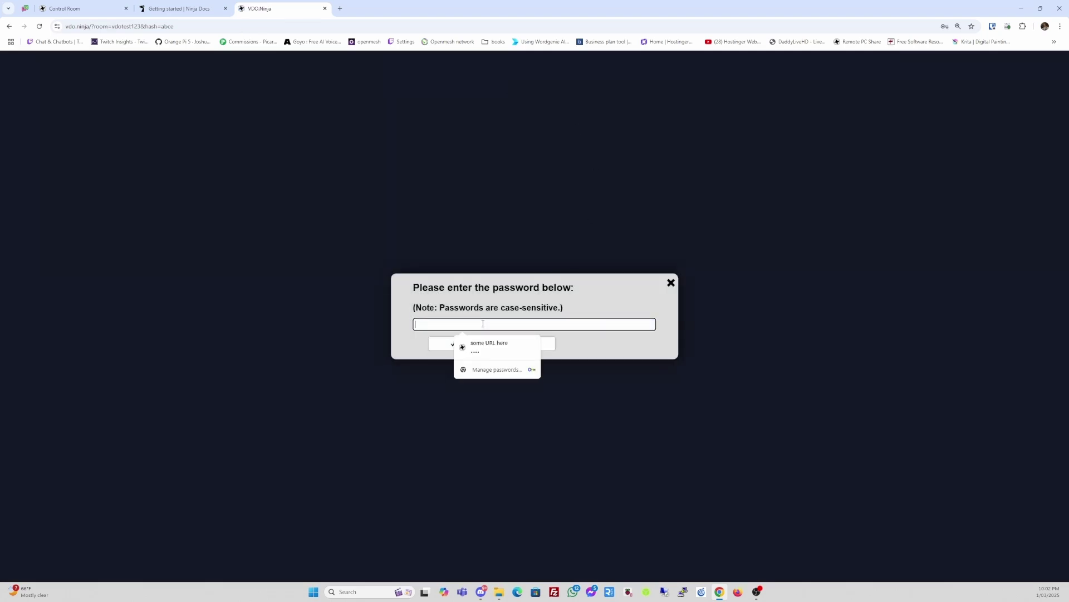
text(t)
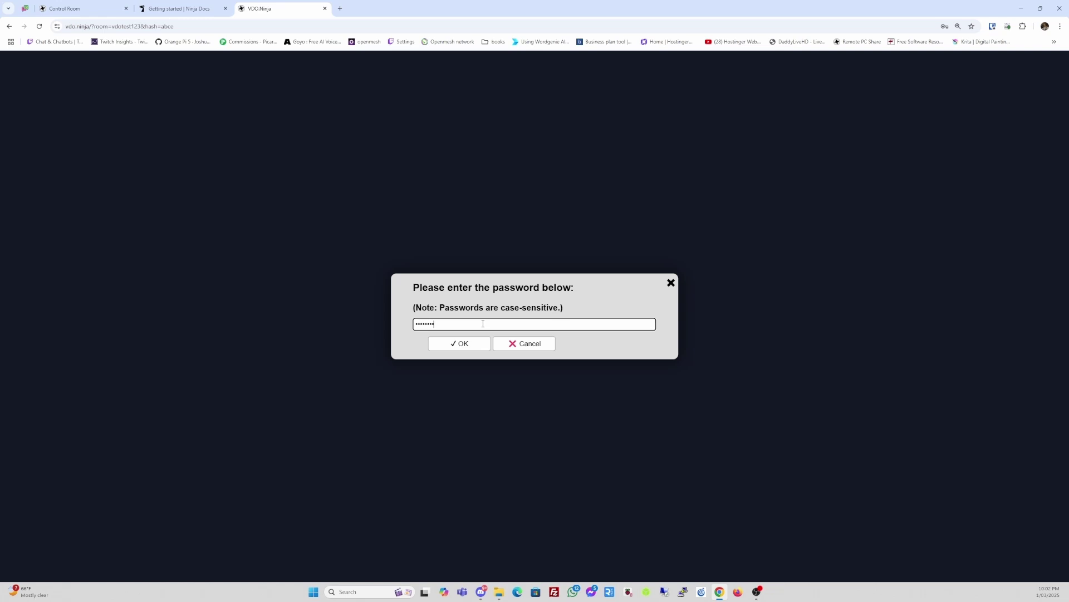
key(Return)
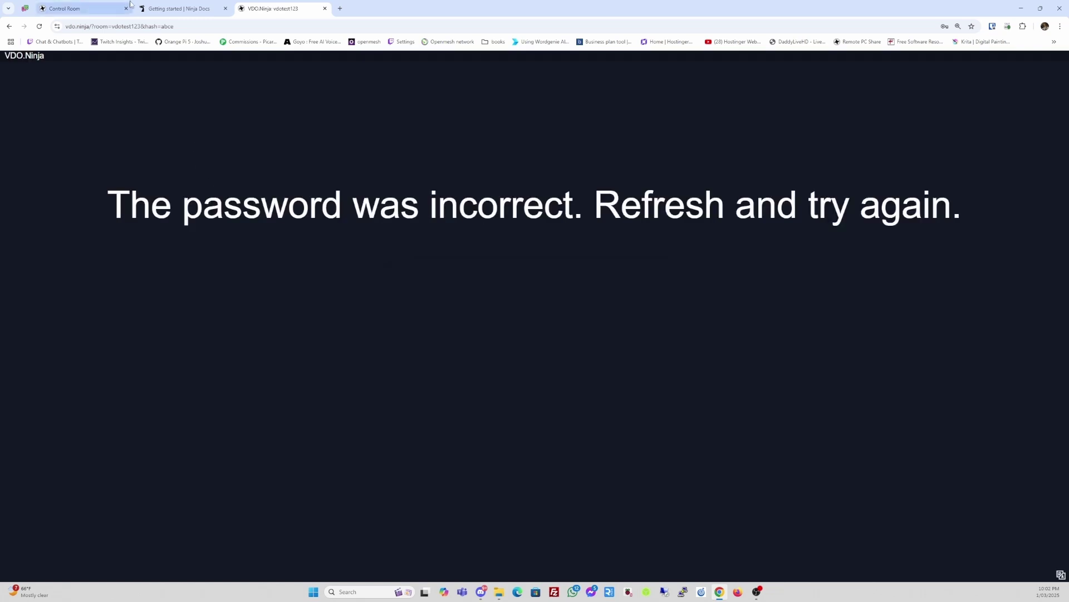
click(325, 9)
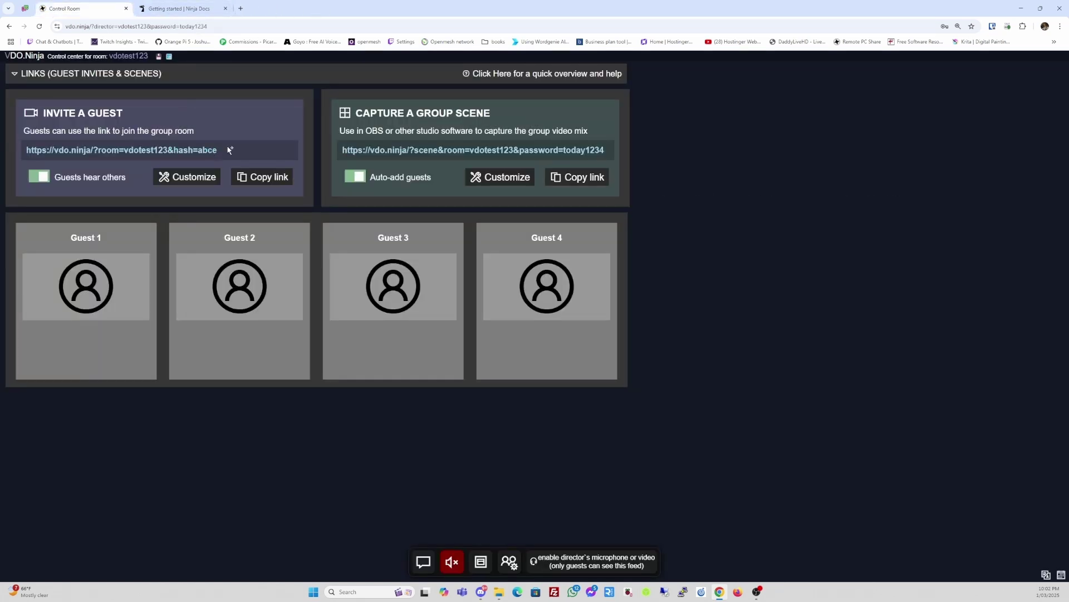
- Recopy the invite link, load it in a new tab and submit the prefilled room password
click(230, 150)
click(241, 9)
click(241, 28)
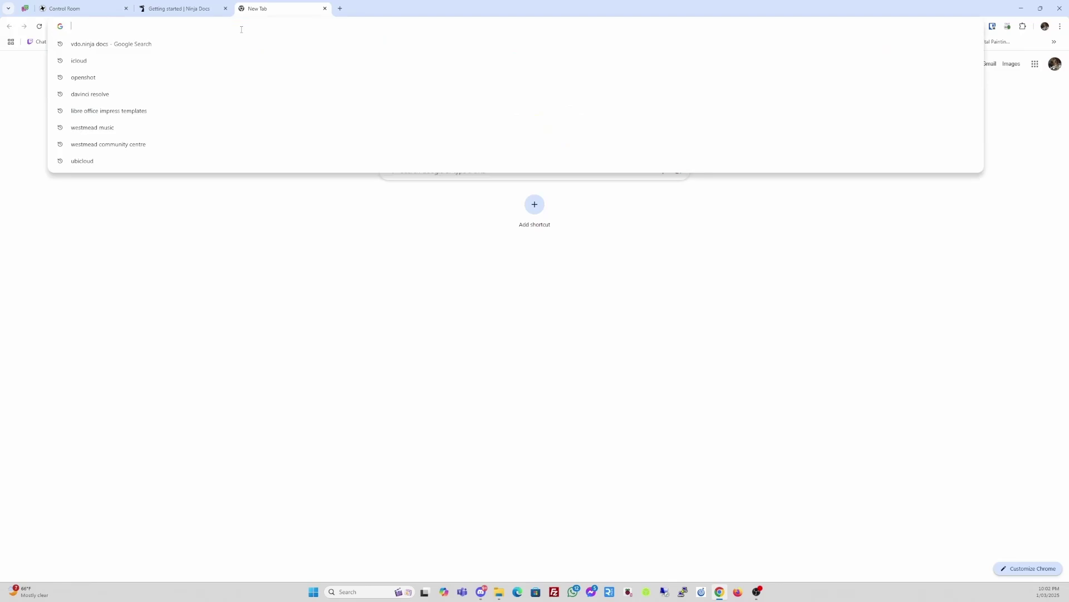
key(ctrl+v)
key(Return)
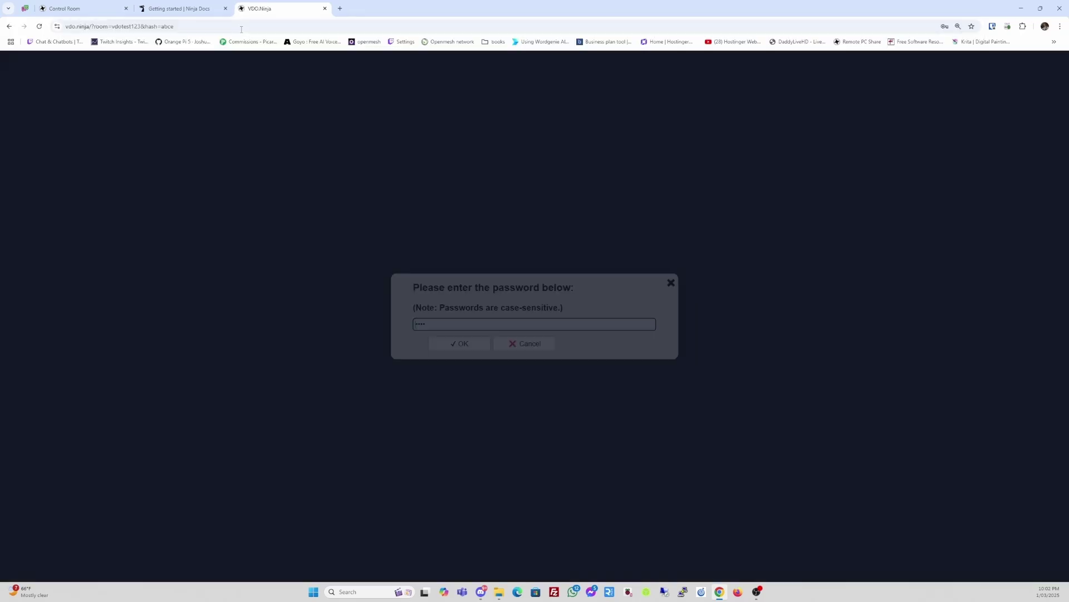
double_click(439, 323)
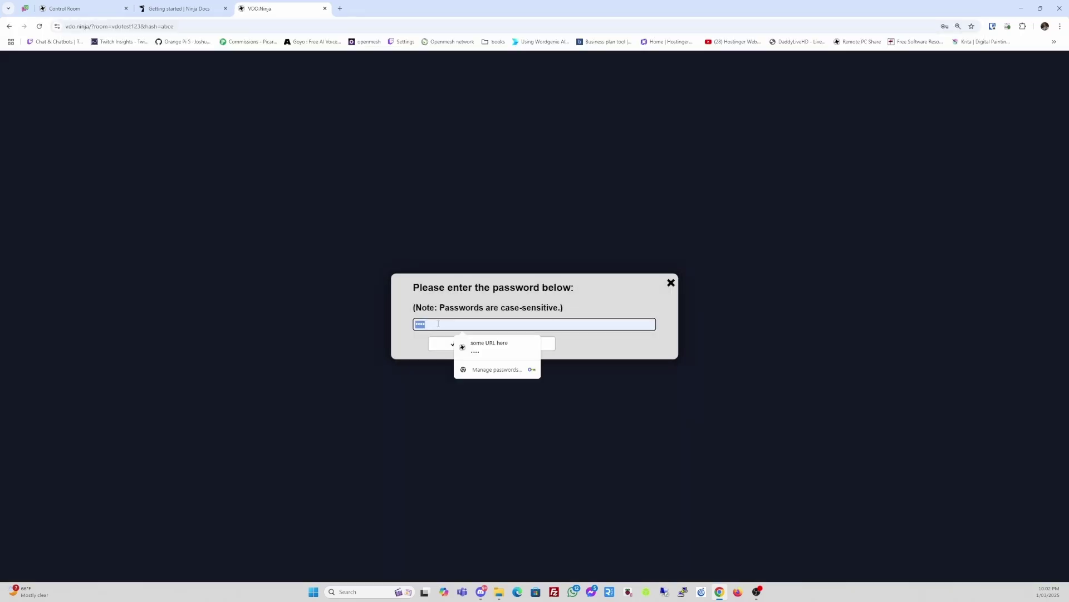
click(438, 323)
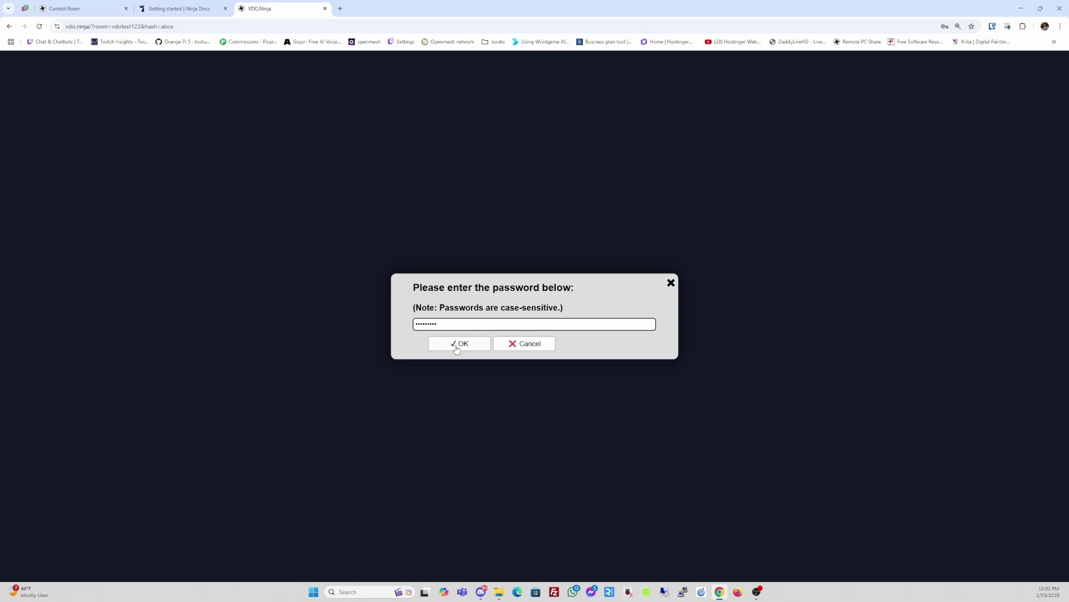
click(455, 344)
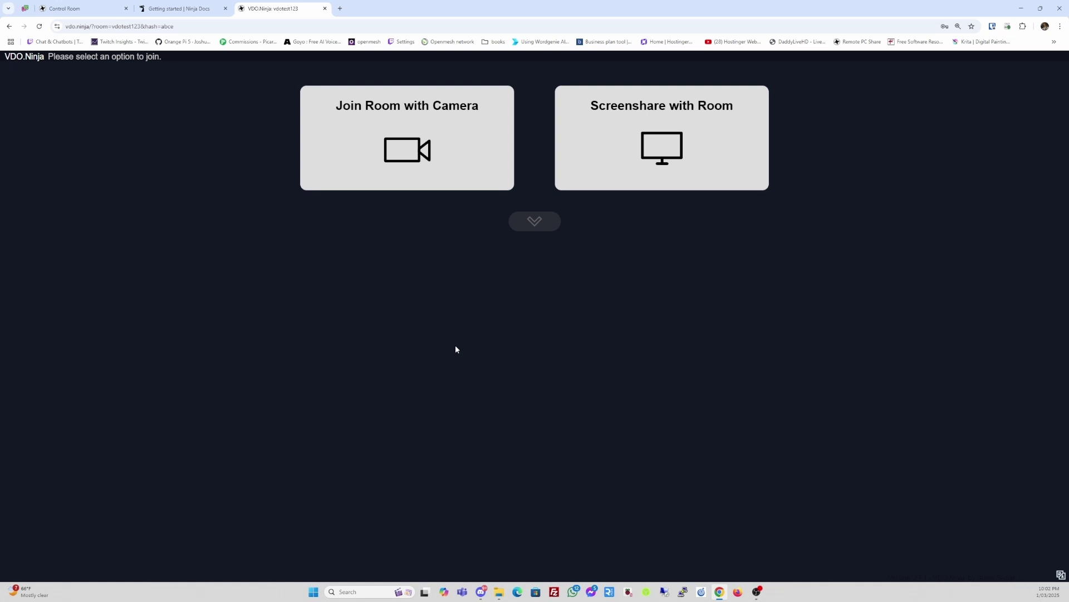
- Join with camera, allow camera access, dismiss the timeout errors and keep OBS Virtual Camera as source
click(414, 153)
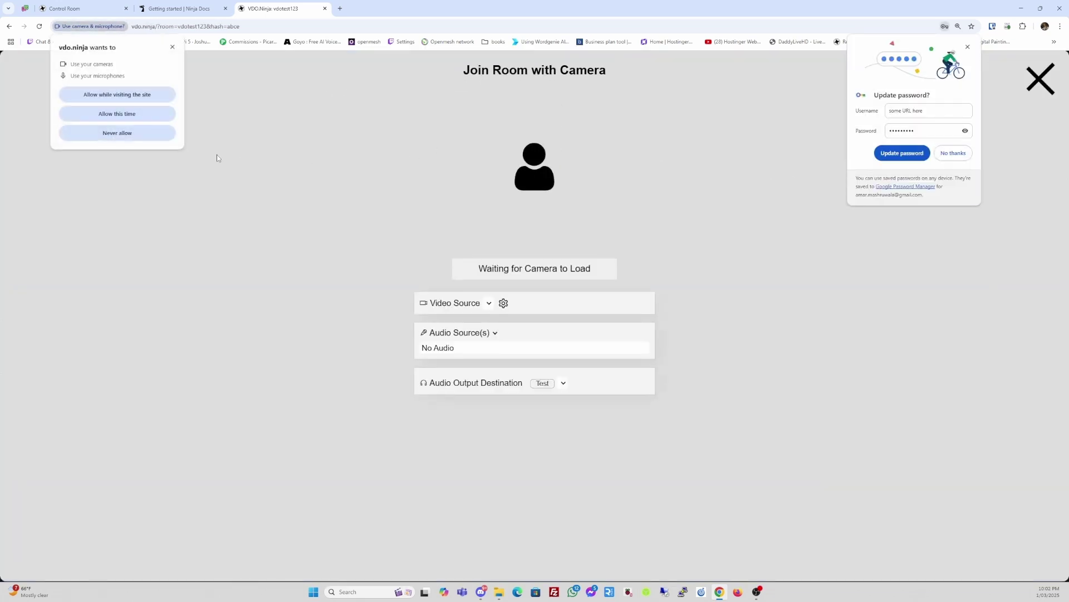
click(150, 96)
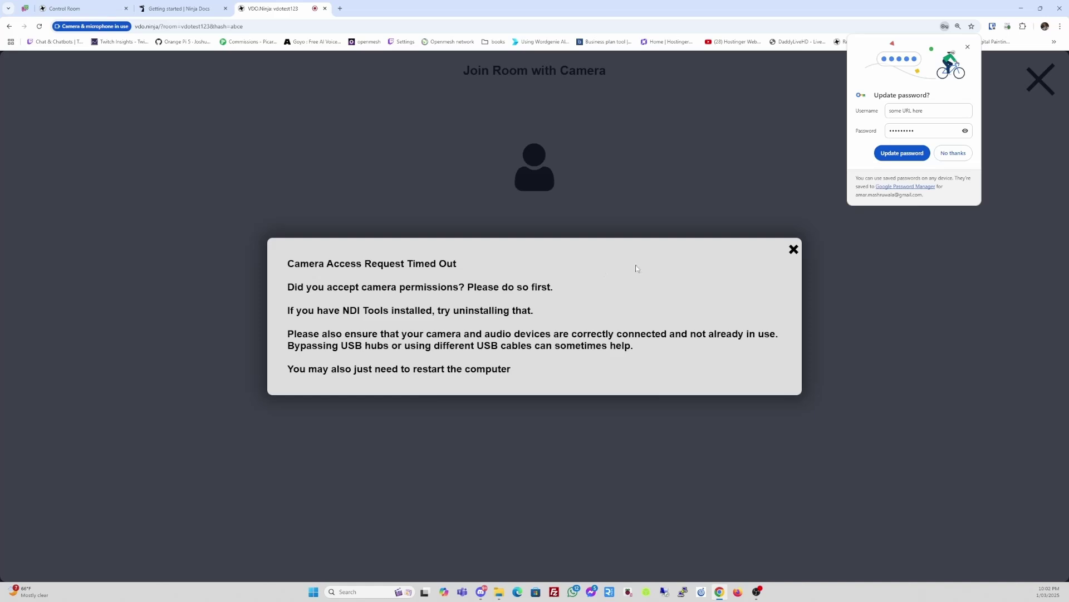
click(793, 250)
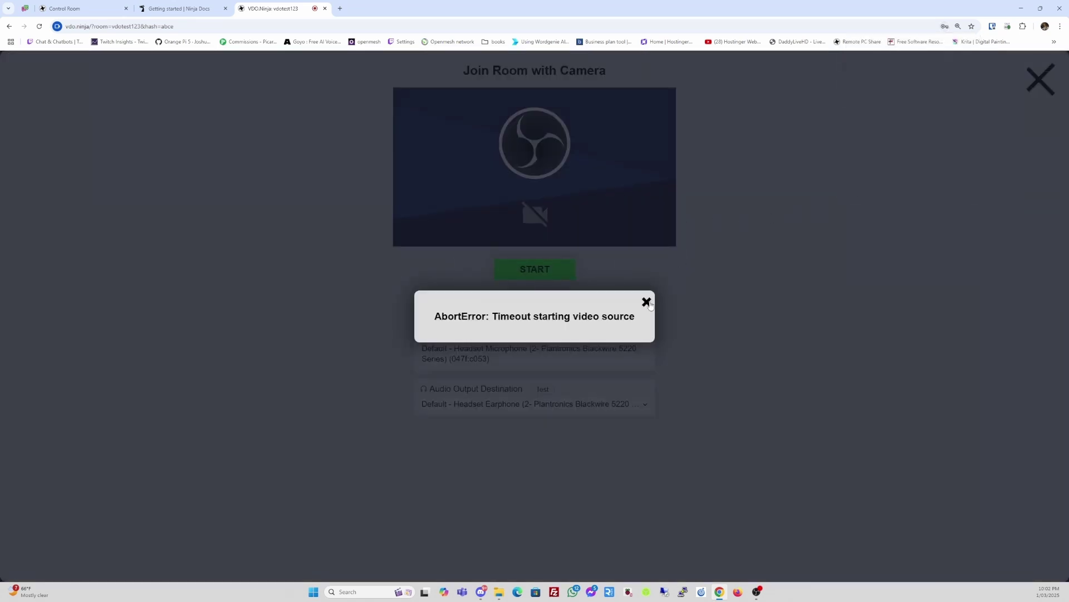
click(646, 301)
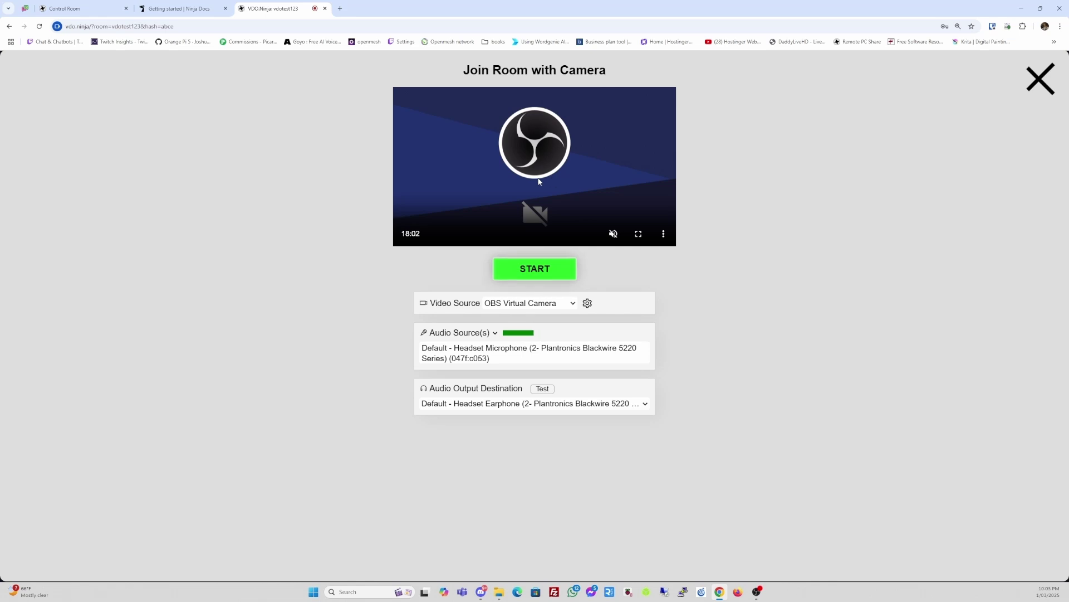
click(569, 305)
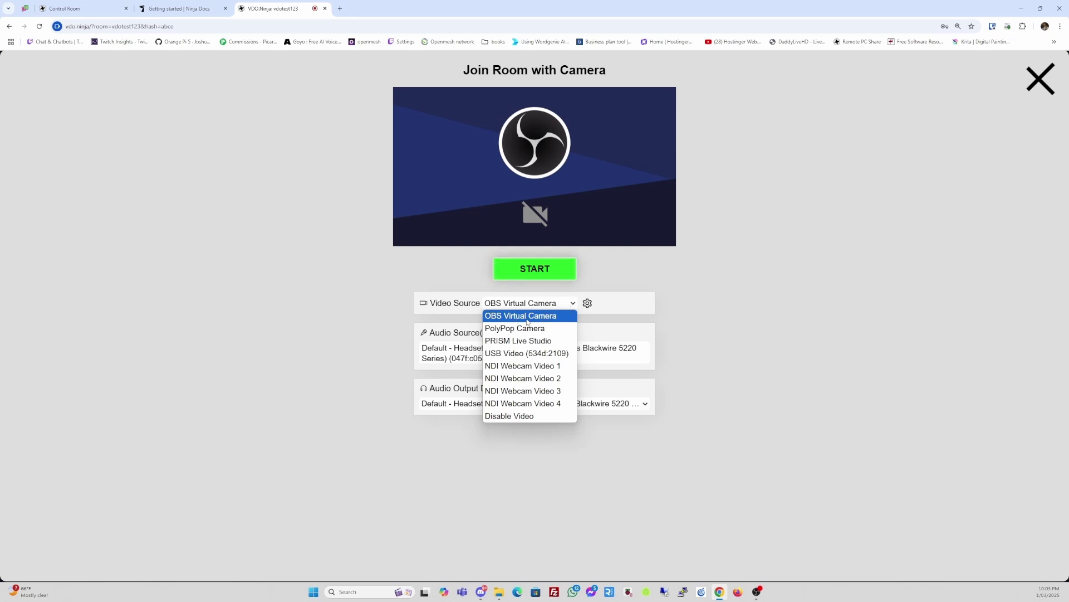
click(527, 321)
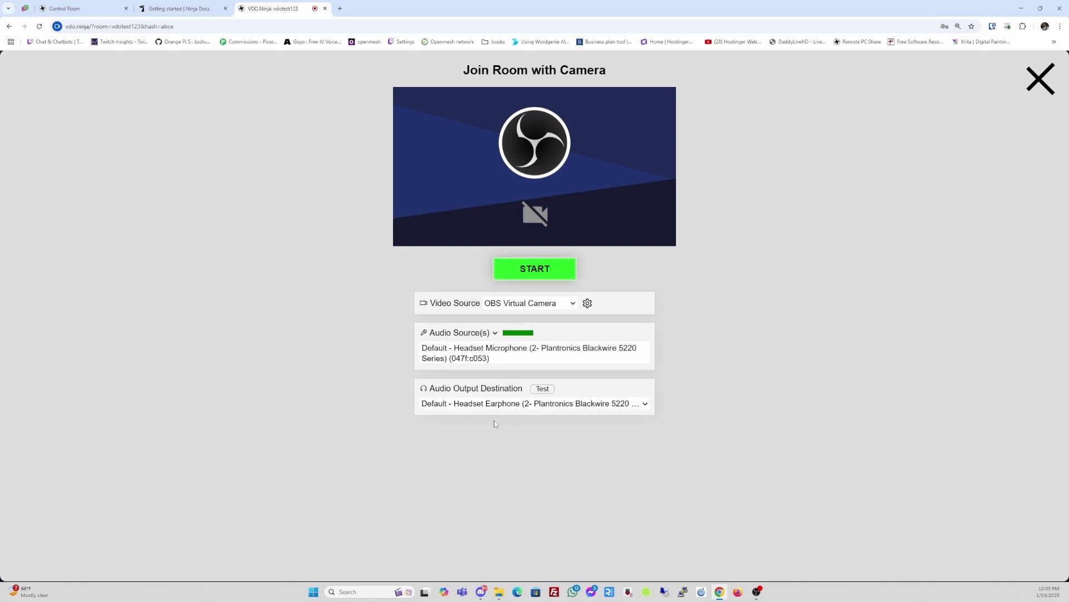
- Start streaming into the room with the guest's microphone and speaker muted
click(540, 269)
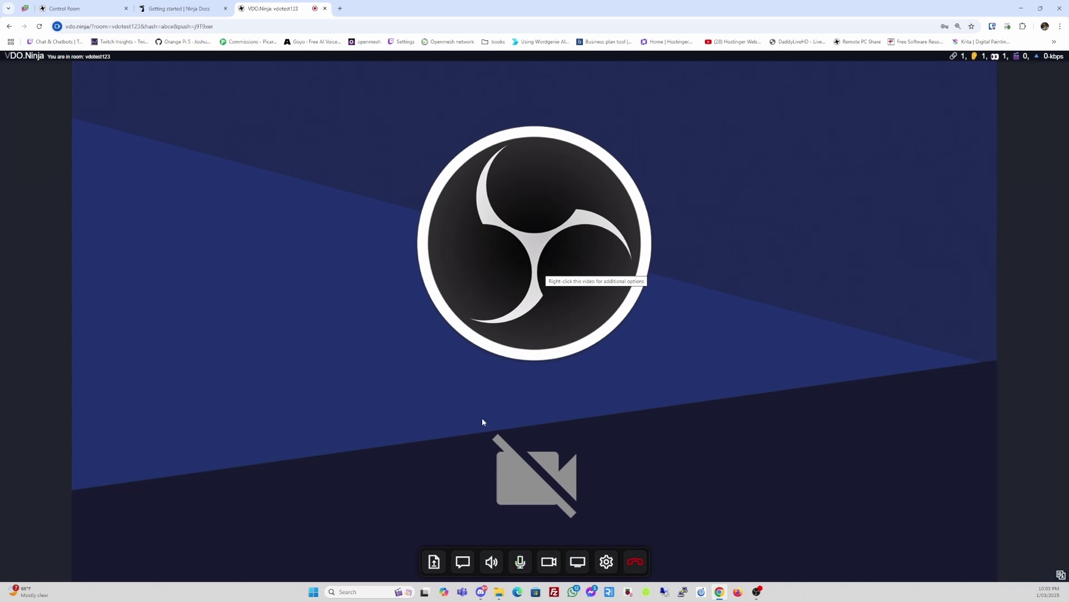
click(515, 564)
click(491, 561)
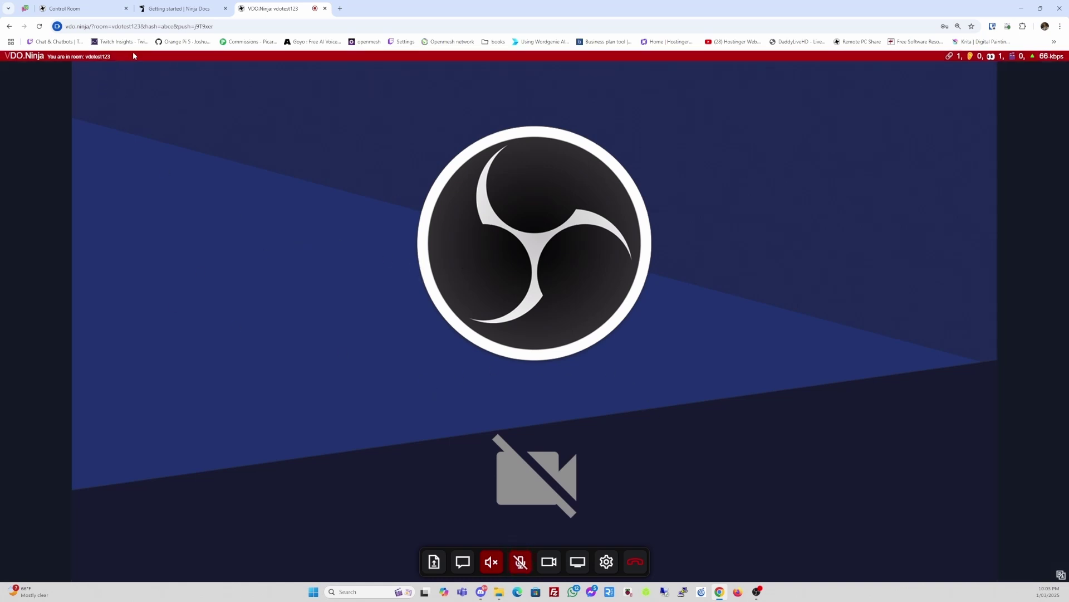
- Move the Control Room tab ahead of the docs and compare the guest feed there with the guest view
click(175, 13)
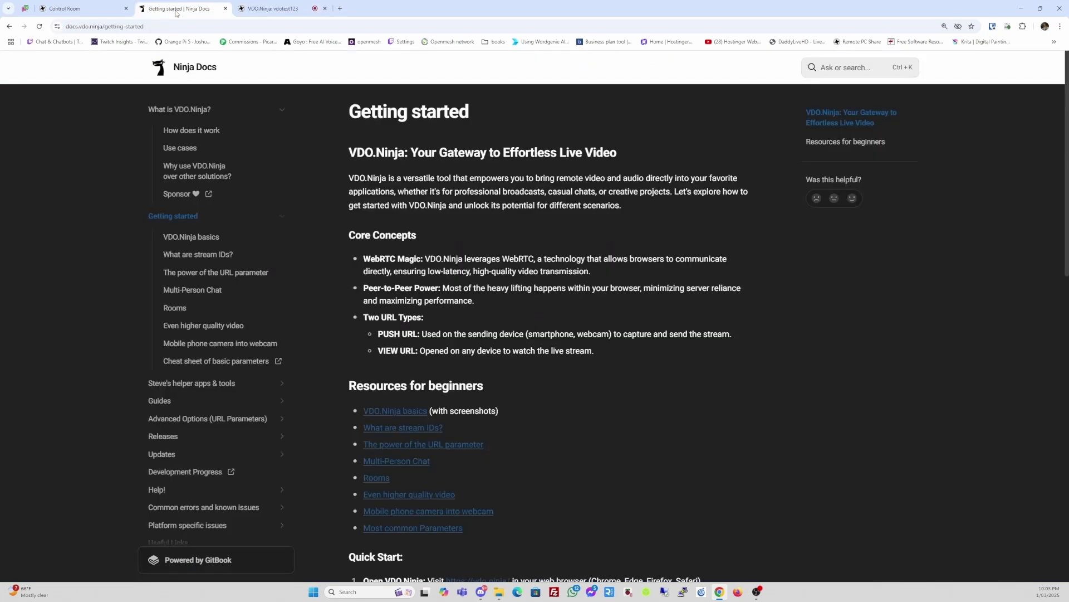
click(97, 14)
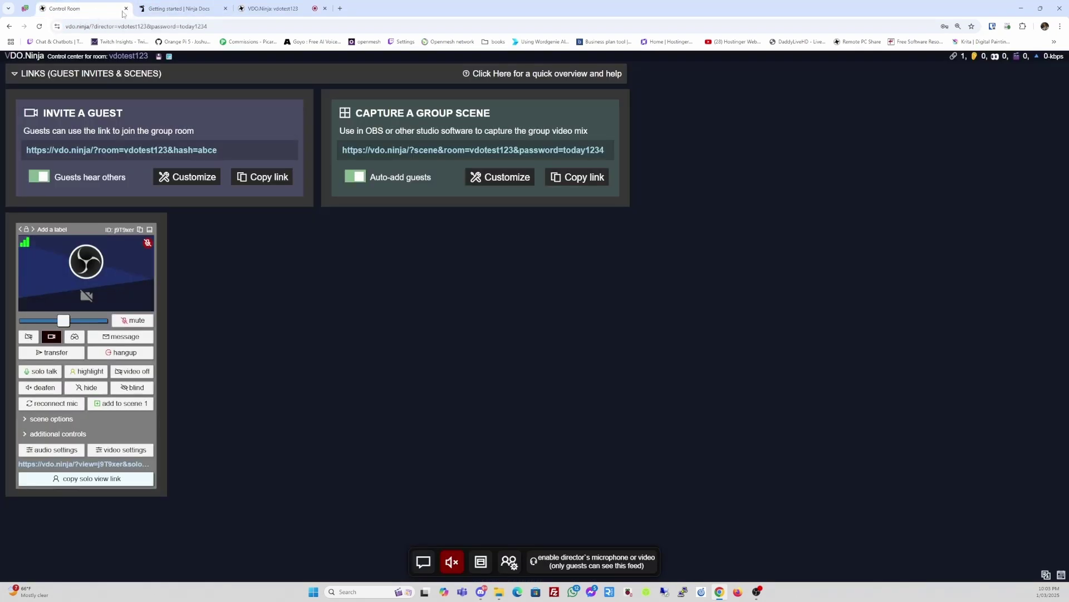
drag(97, 12, 198, 11)
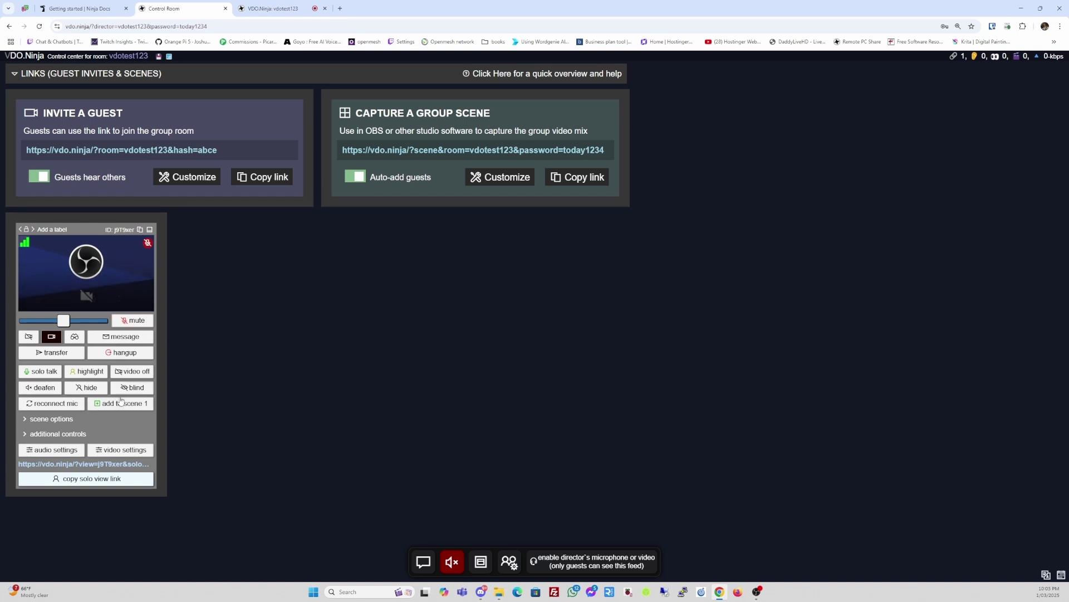
mouse_move(128, 272)
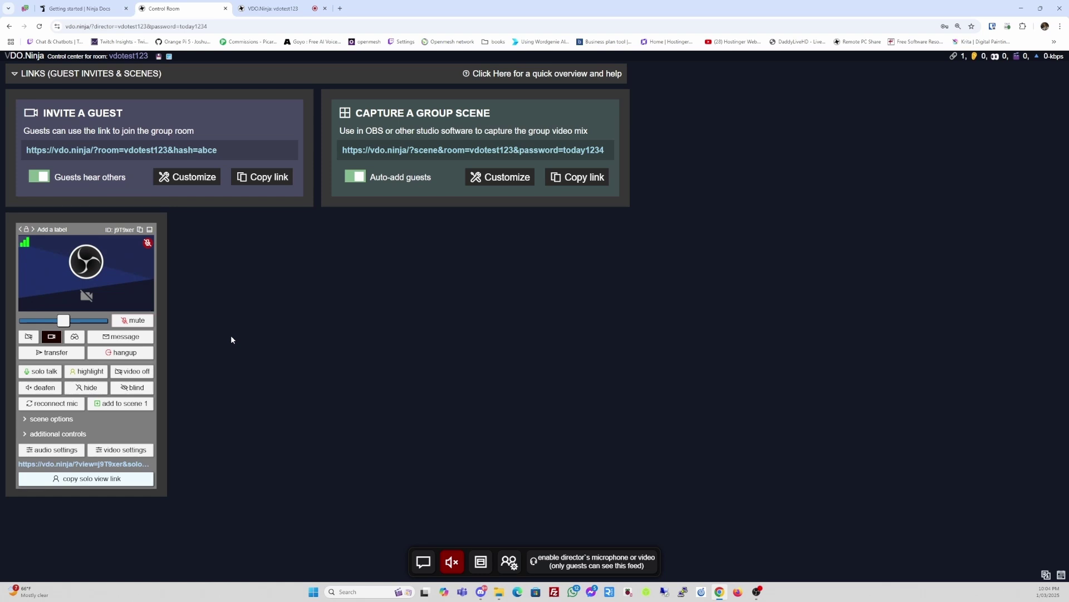
click(272, 8)
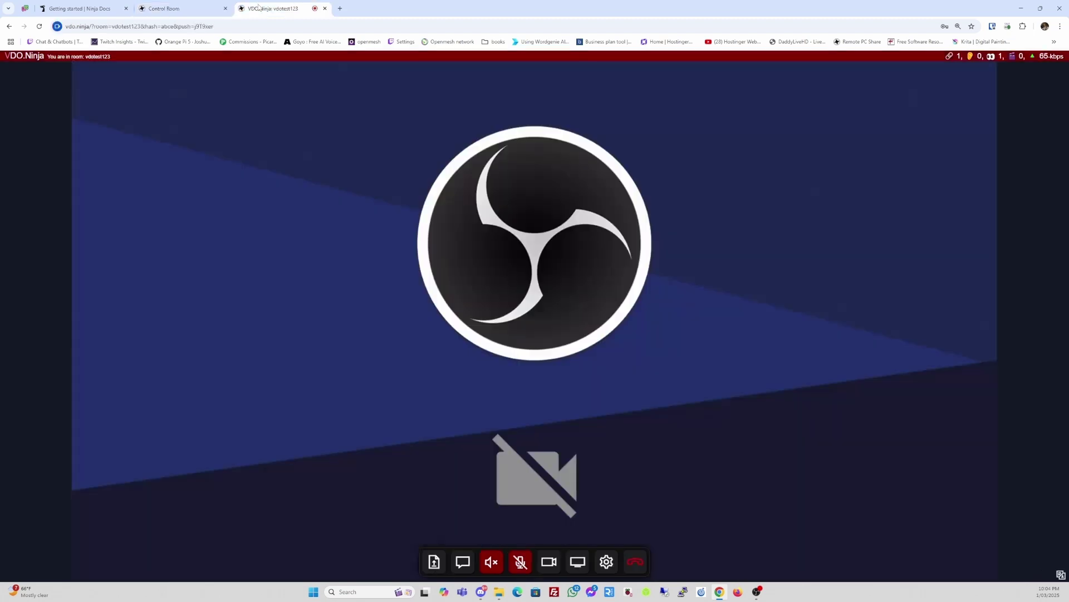
click(187, 7)
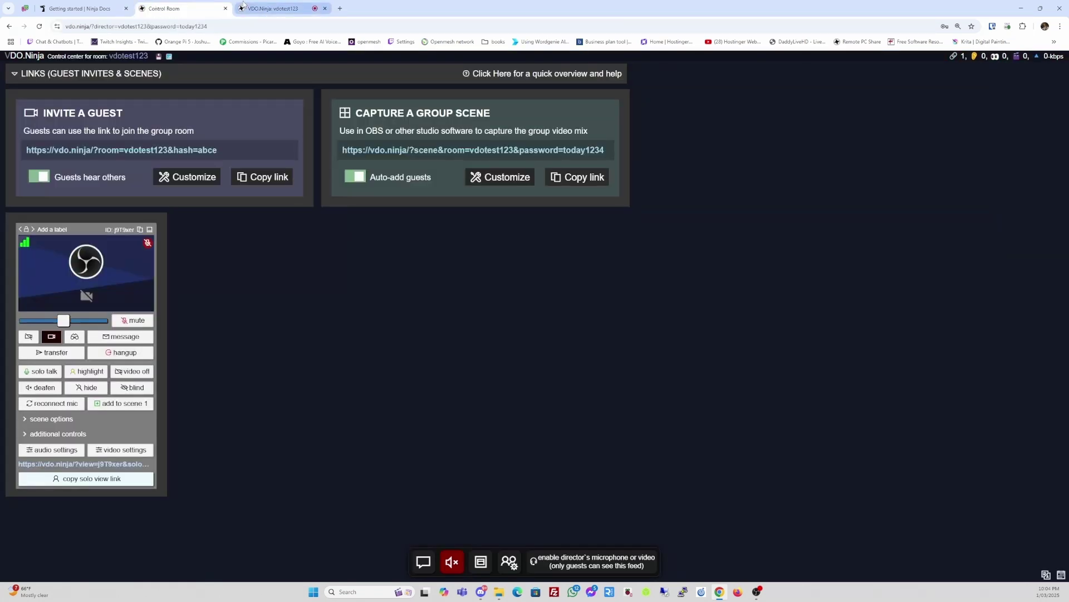
click(263, 7)
click(180, 8)
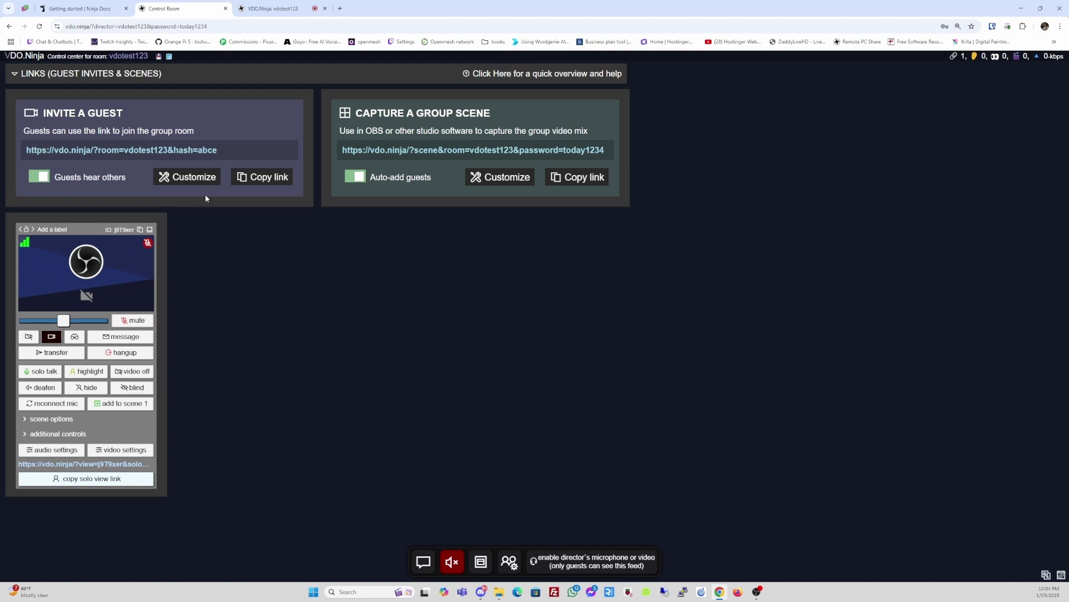
- Copy the guest invite link again, load it in a new tab and submit a retyped room password
click(235, 155)
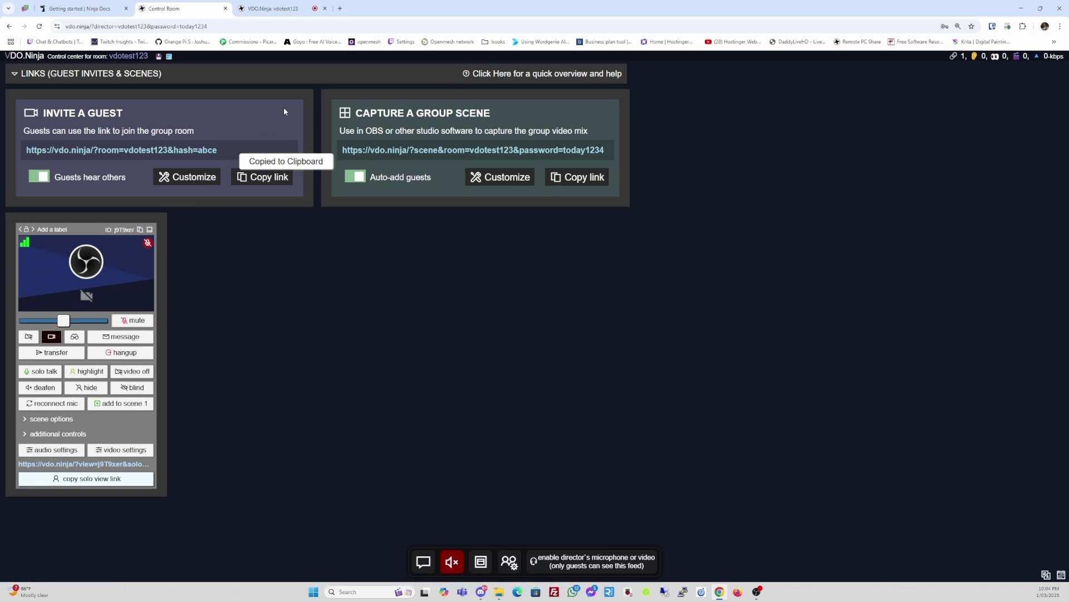
click(340, 9)
click(336, 25)
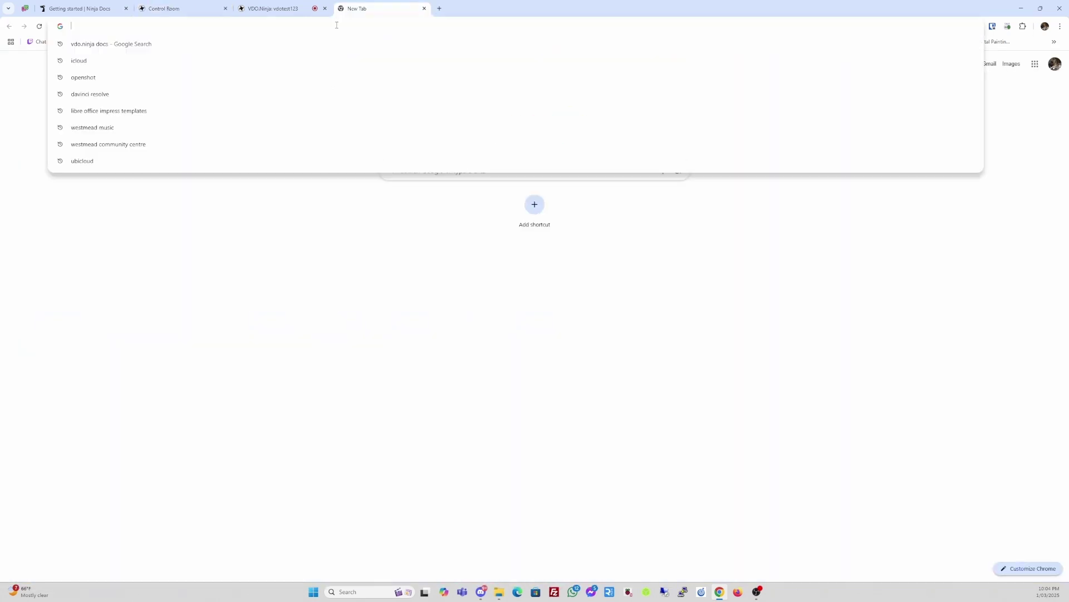
key(ctrl+v)
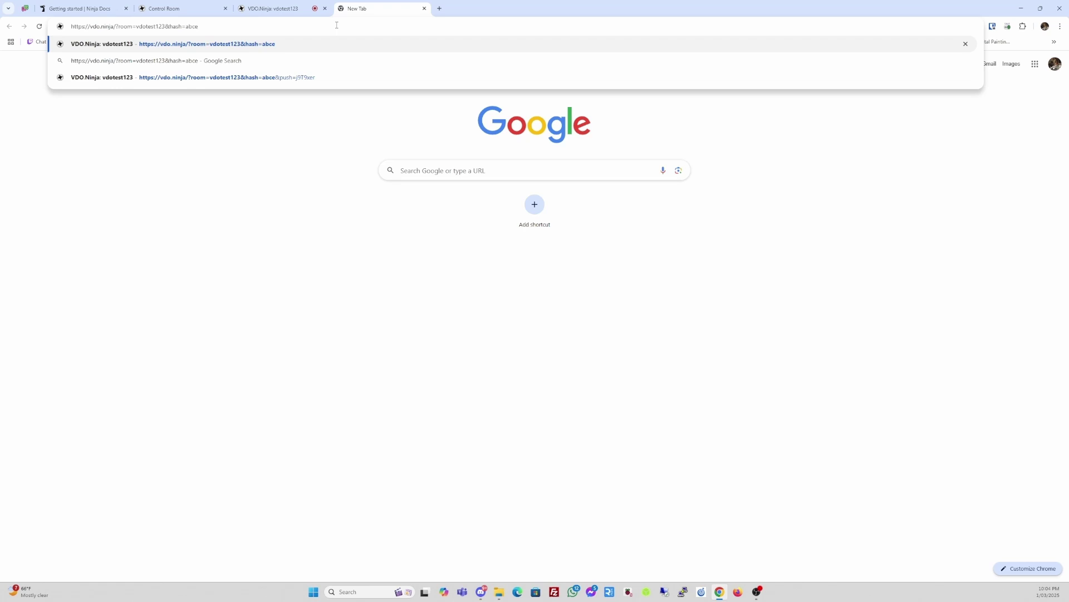
key(Return)
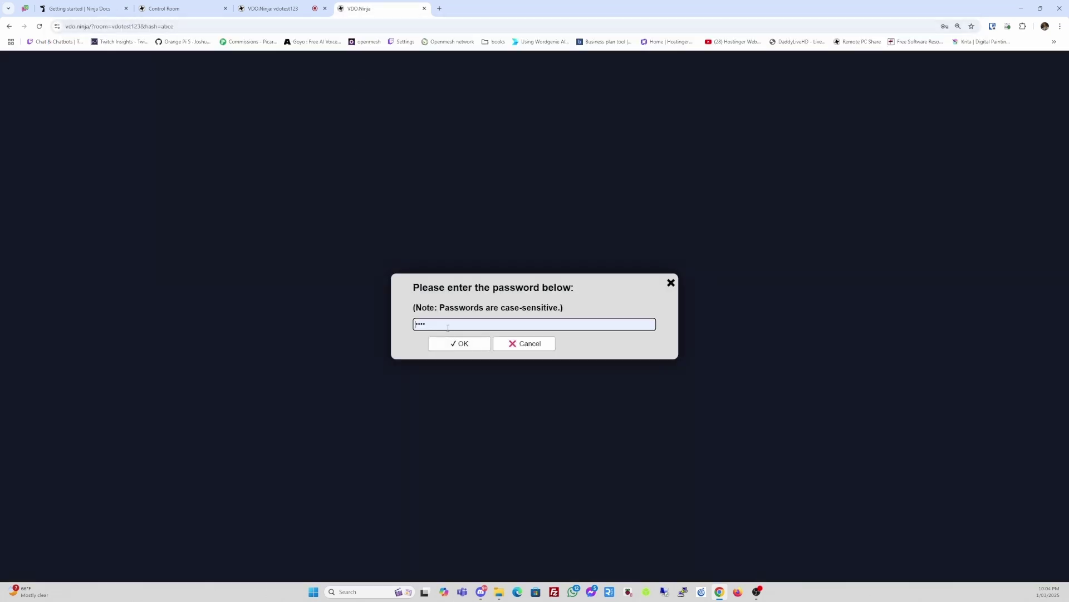
double_click(447, 328)
click(448, 325)
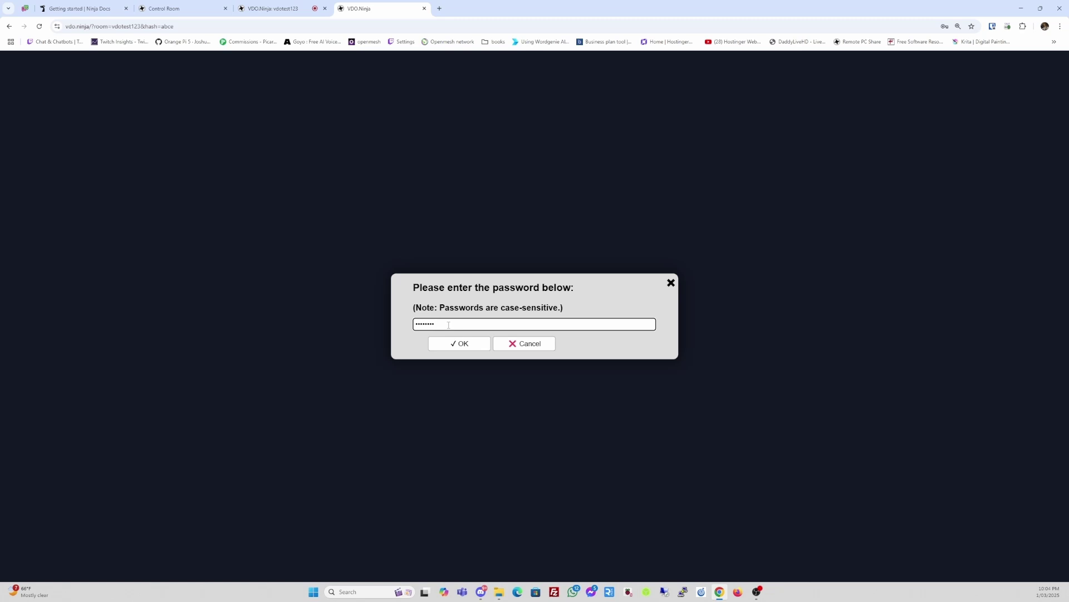
key(ctrl+a)
key(BackSpace)
key(Return)
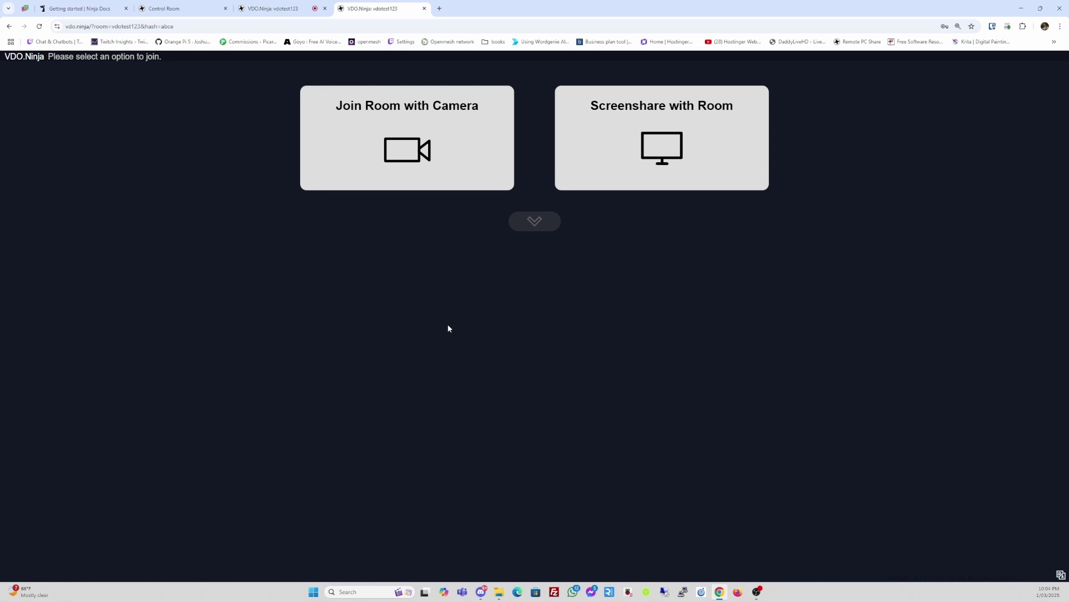
- Choose to join with camera and switch the video source to PolyPop Camera
click(401, 162)
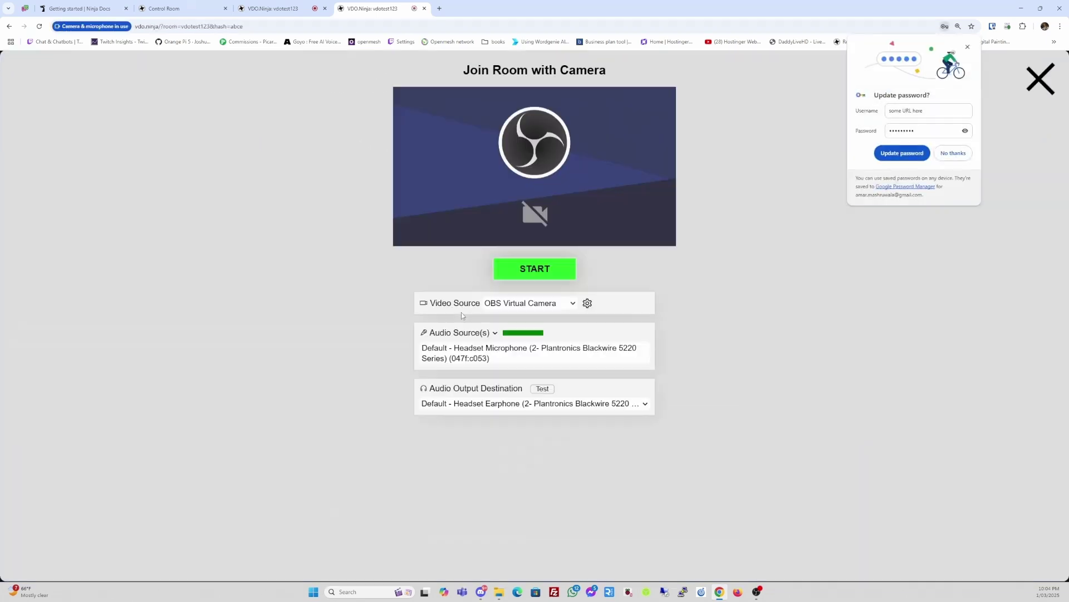
click(789, 215)
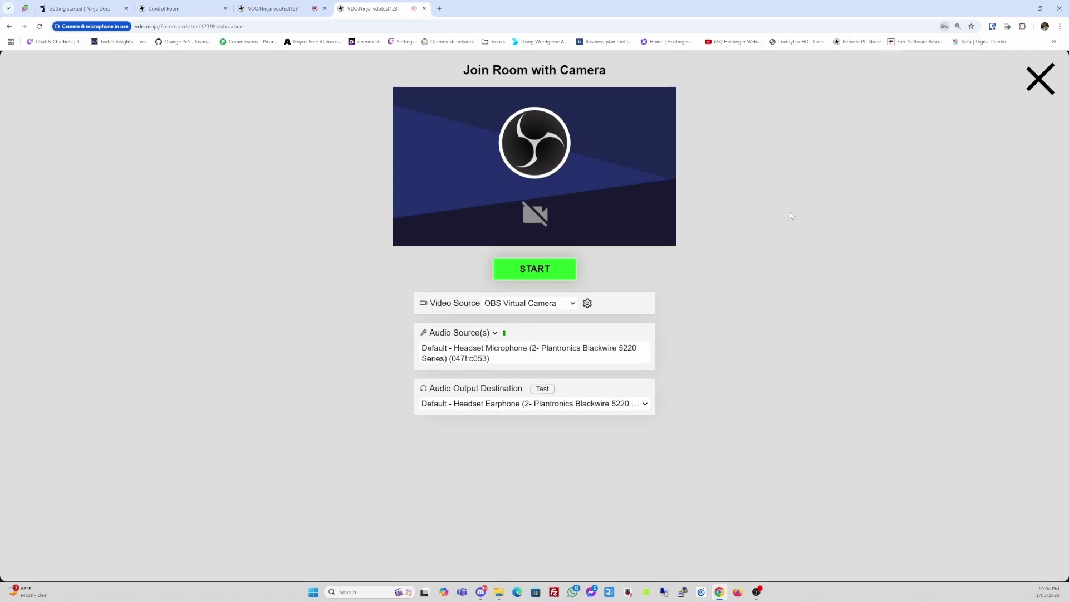
click(566, 310)
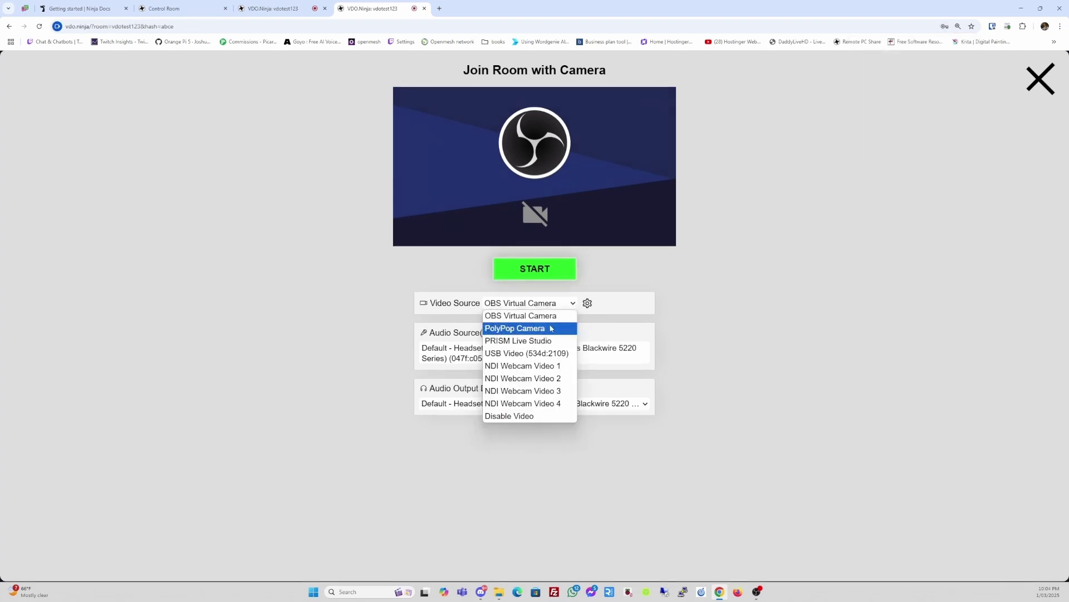
click(551, 328)
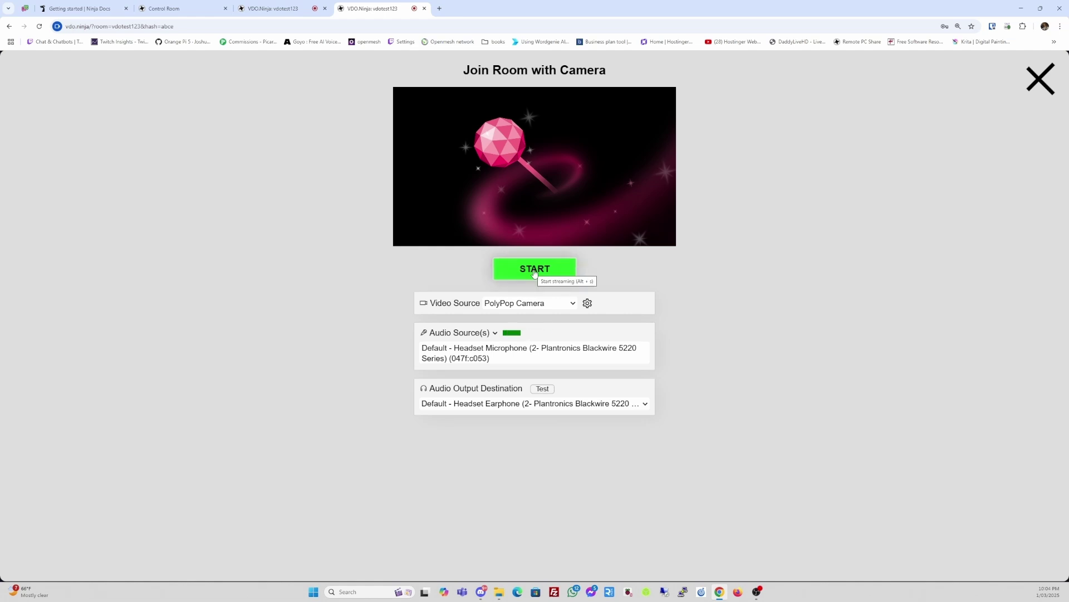
- Start the second guest's feed with mic and speaker muted, then compare both guest tabs
click(534, 271)
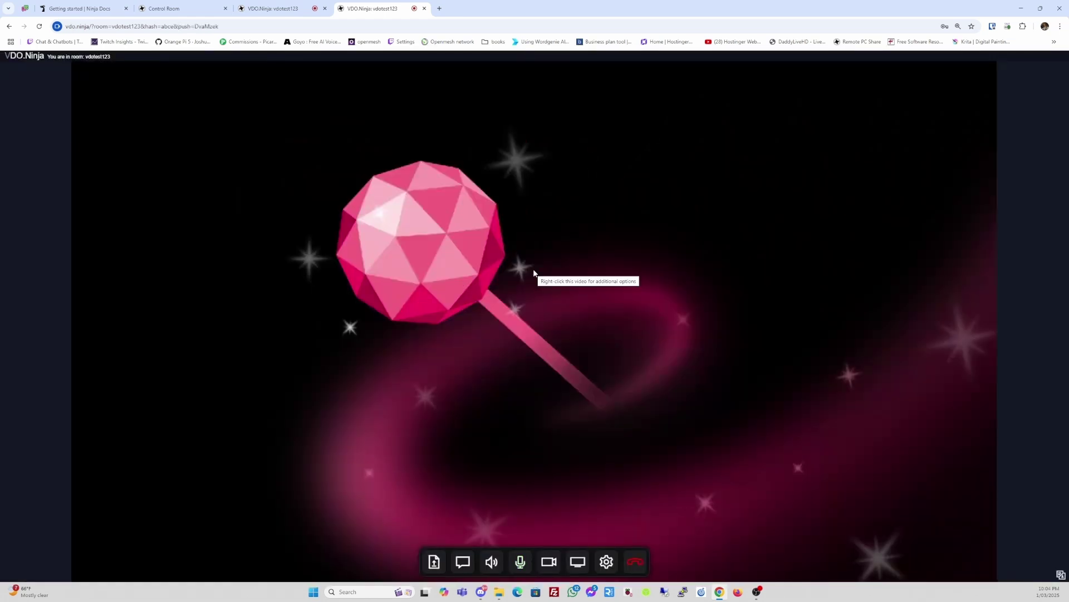
click(521, 562)
click(492, 561)
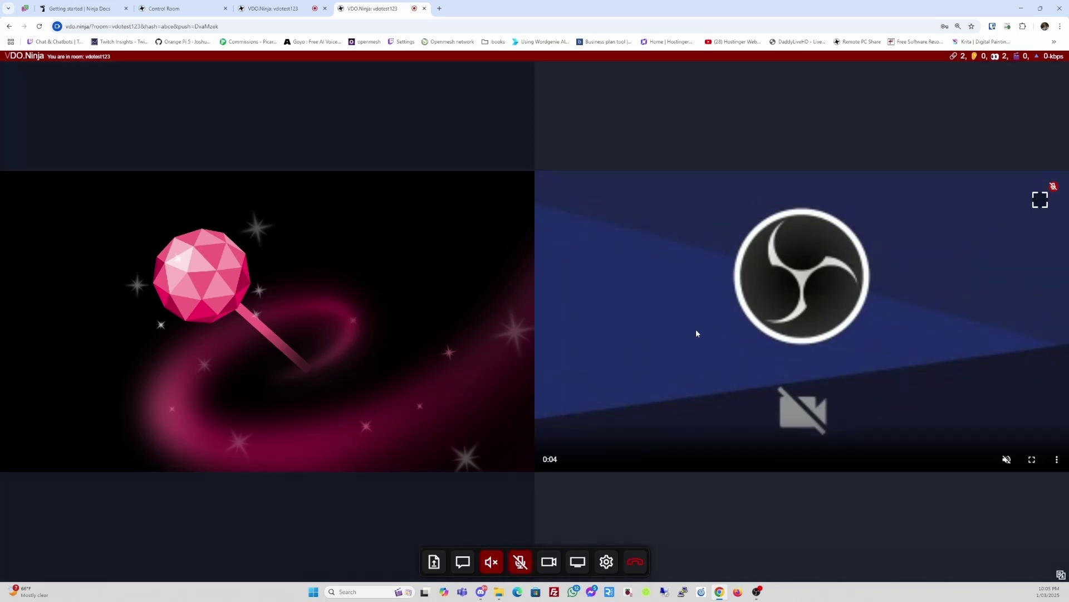
click(295, 10)
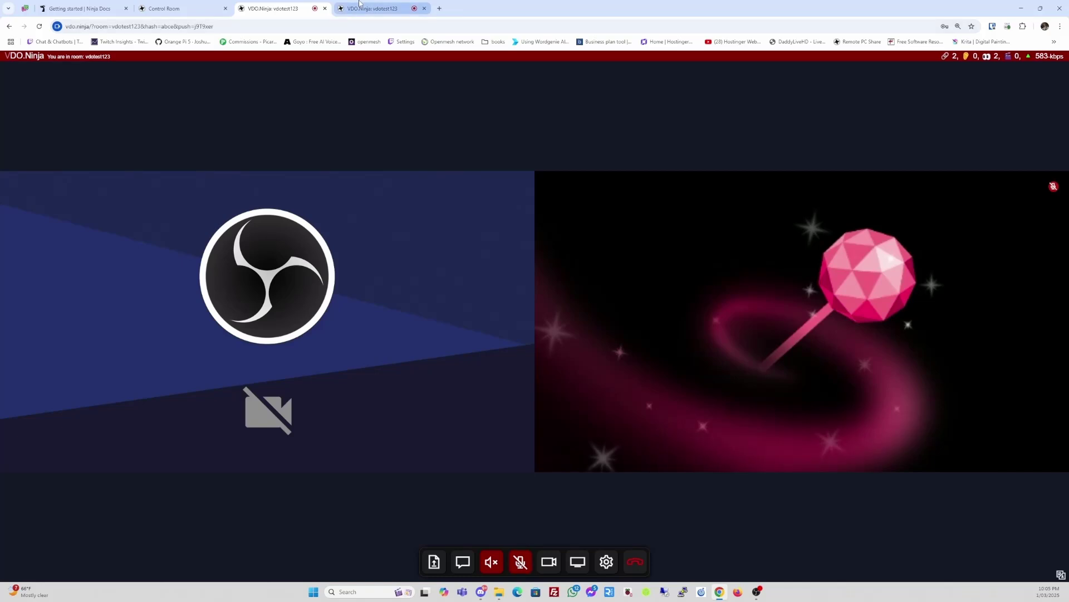
click(361, 9)
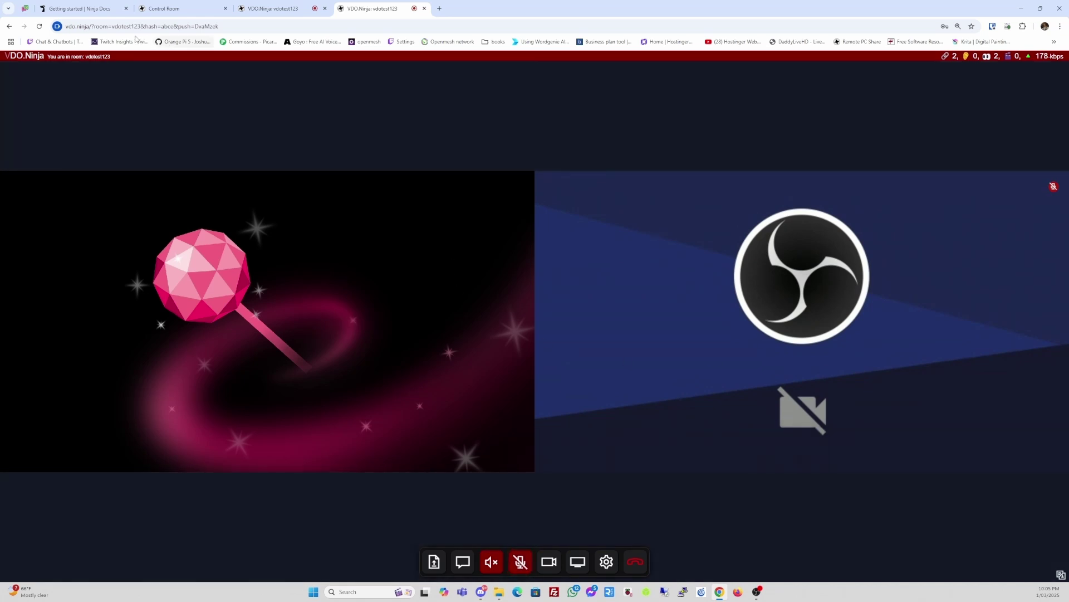
- Review both guest feeds in the VDO.Ninja control room, then switch to OBS Studio
click(167, 8)
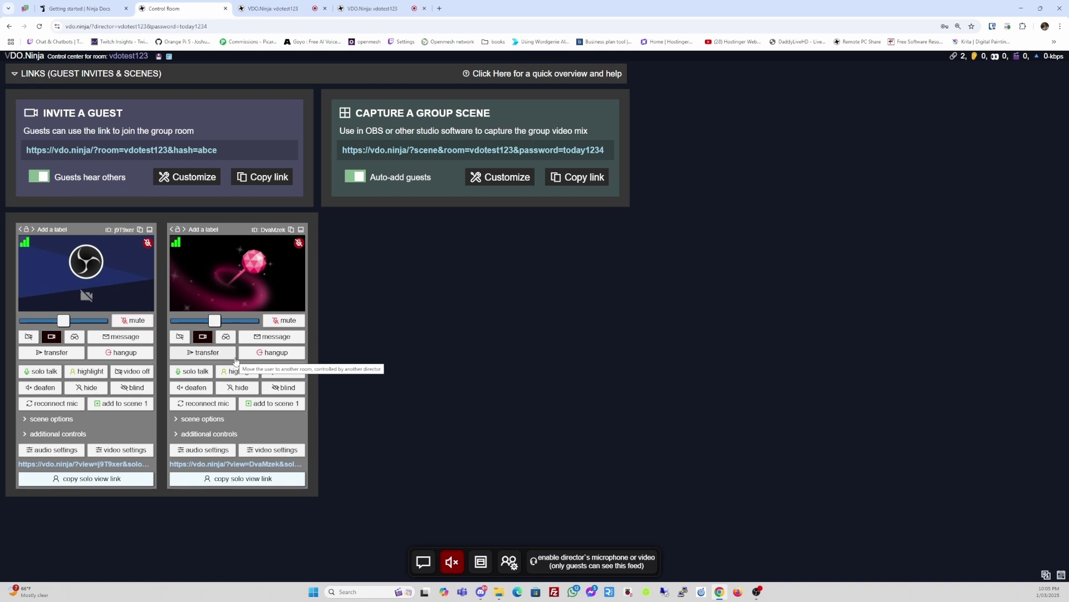
mouse_move(114, 298)
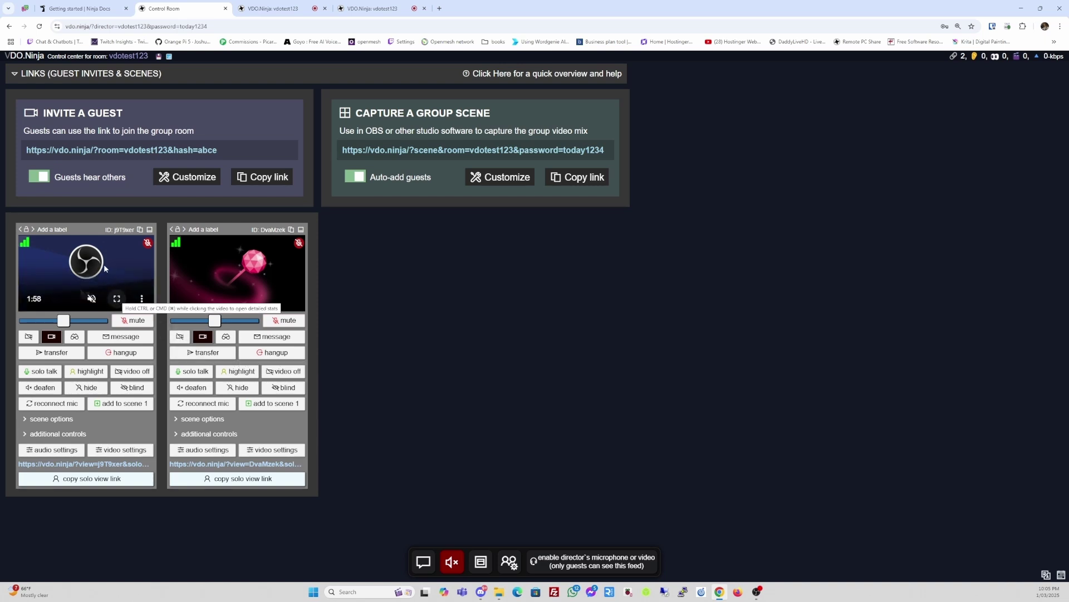
mouse_move(199, 263)
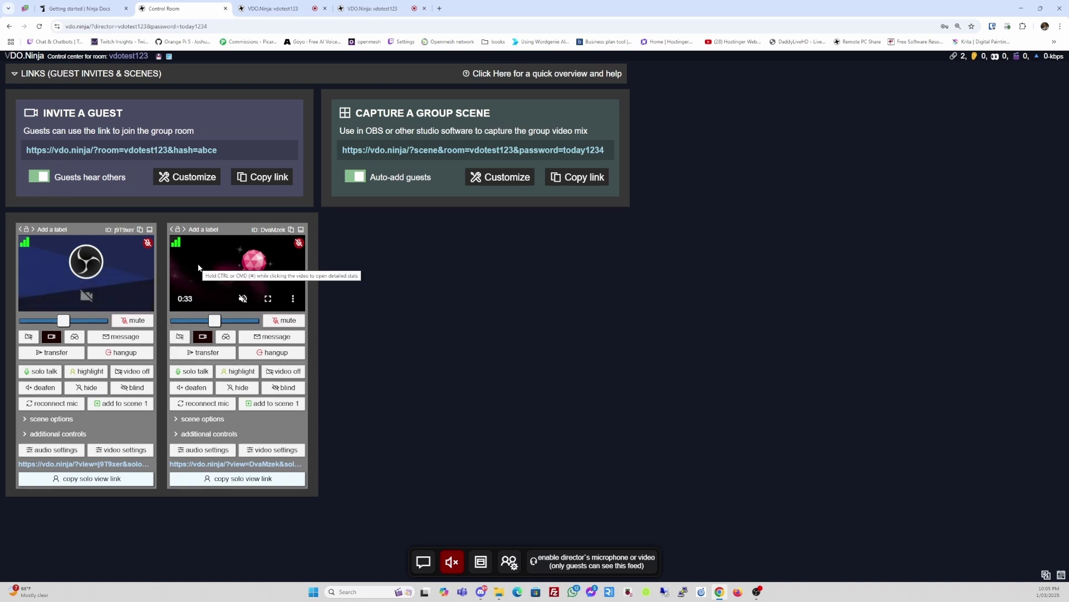
mouse_move(126, 274)
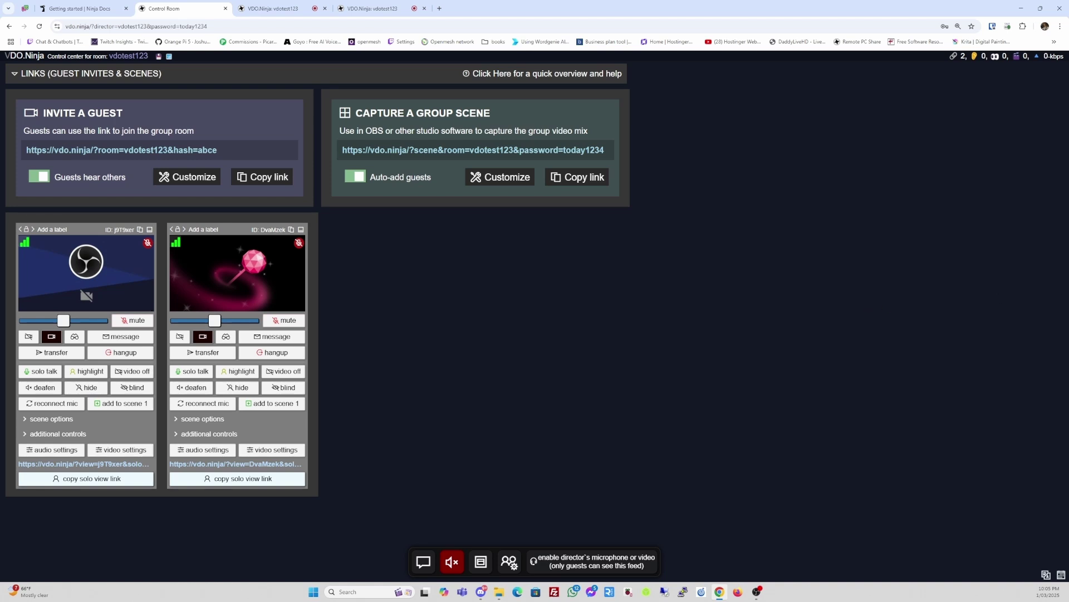
key(alt+Tab)
key(alt+Tab)
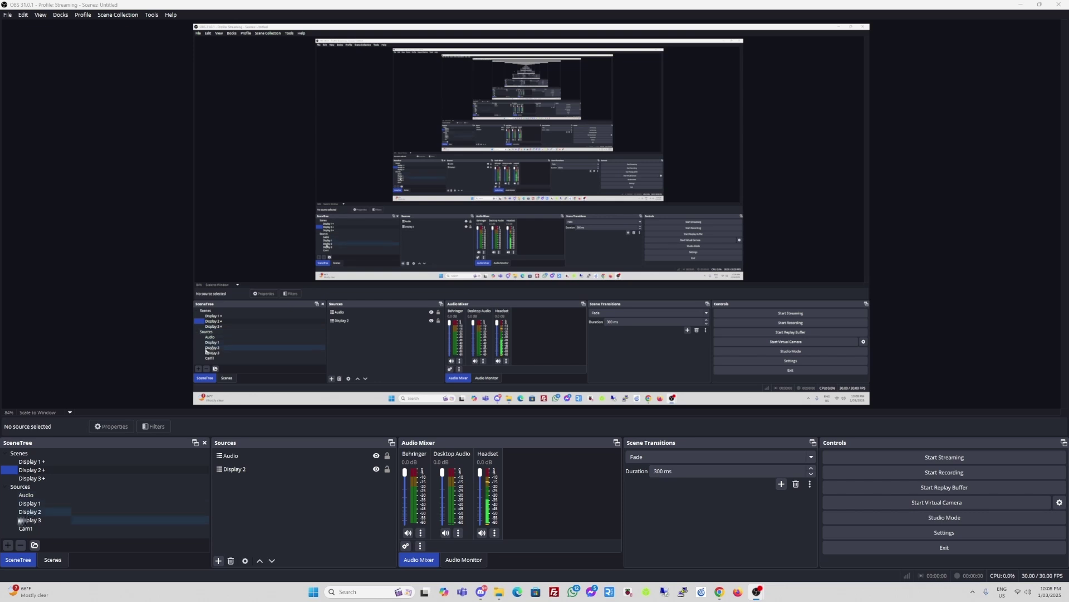
- Add a new scene named 'Guest 1 Scene'
click(8, 545)
click(457, 289)
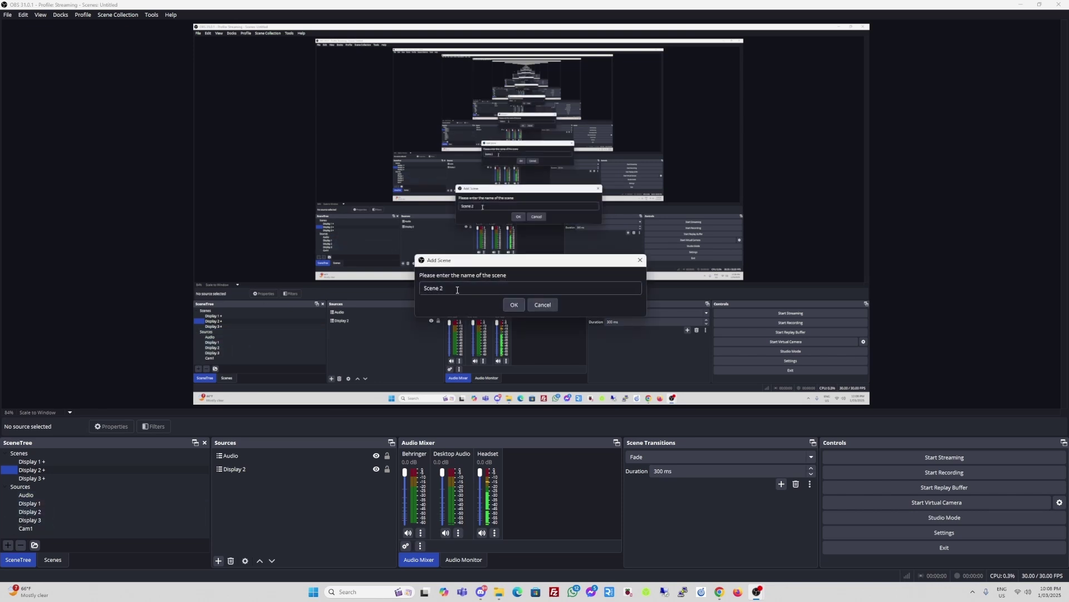
triple_click(457, 289)
text(Guest 1 Scene)
click(511, 305)
click(38, 470)
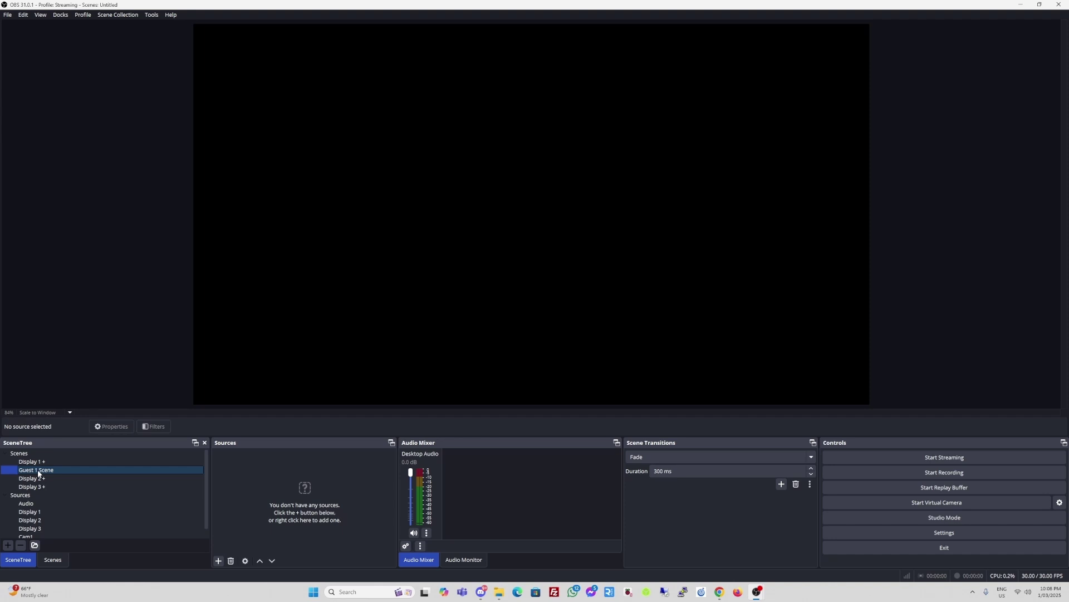
- Add 'Guest 2 Scene' and move it directly below Guest 1 Scene
click(9, 545)
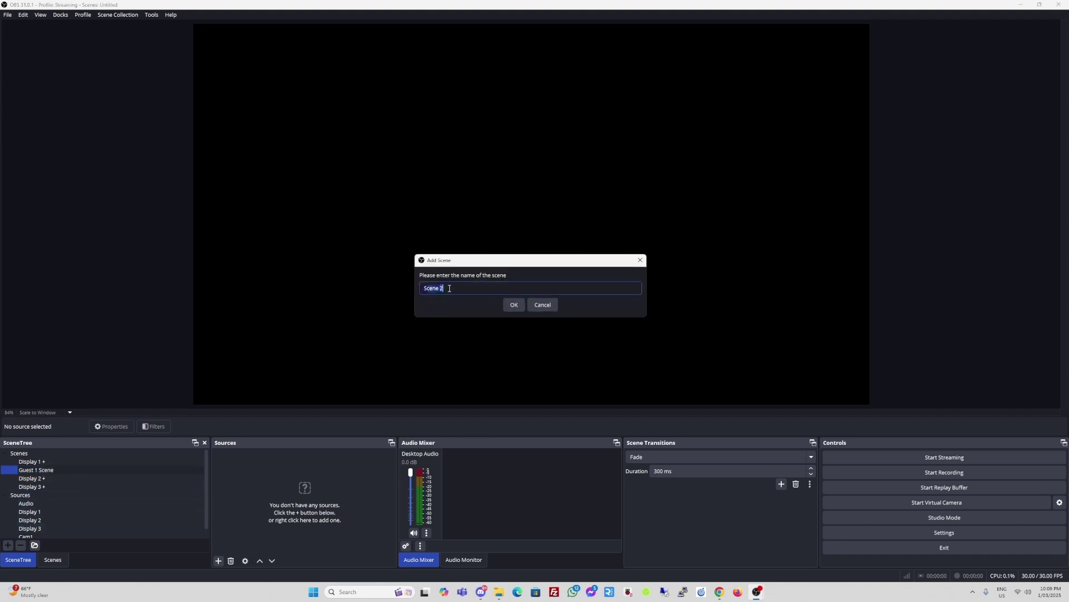
text(Guest 2 Scene)
click(516, 305)
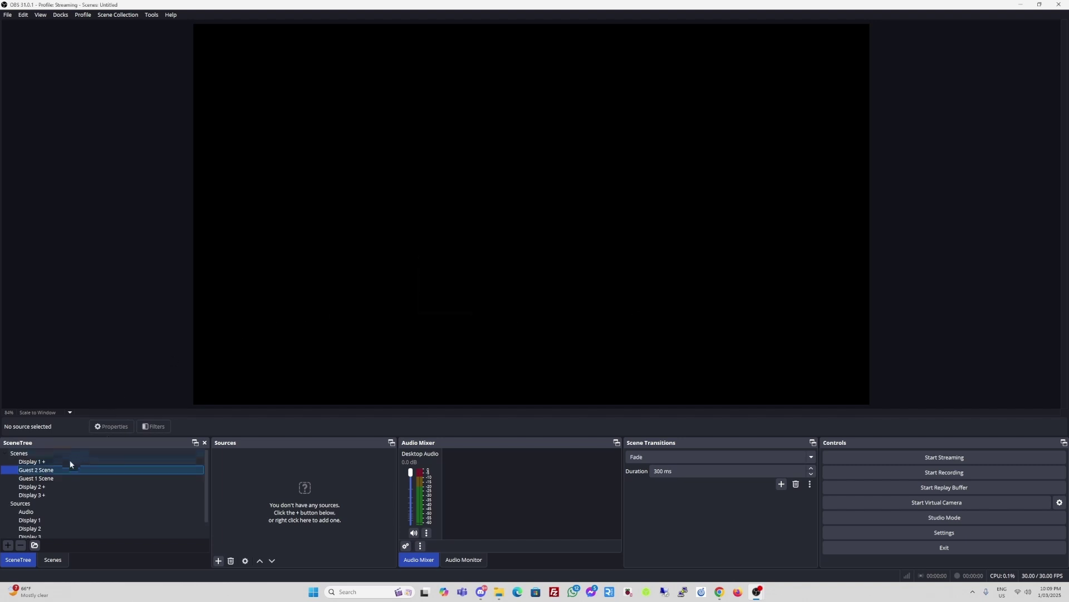
drag(55, 474, 52, 478)
click(33, 486)
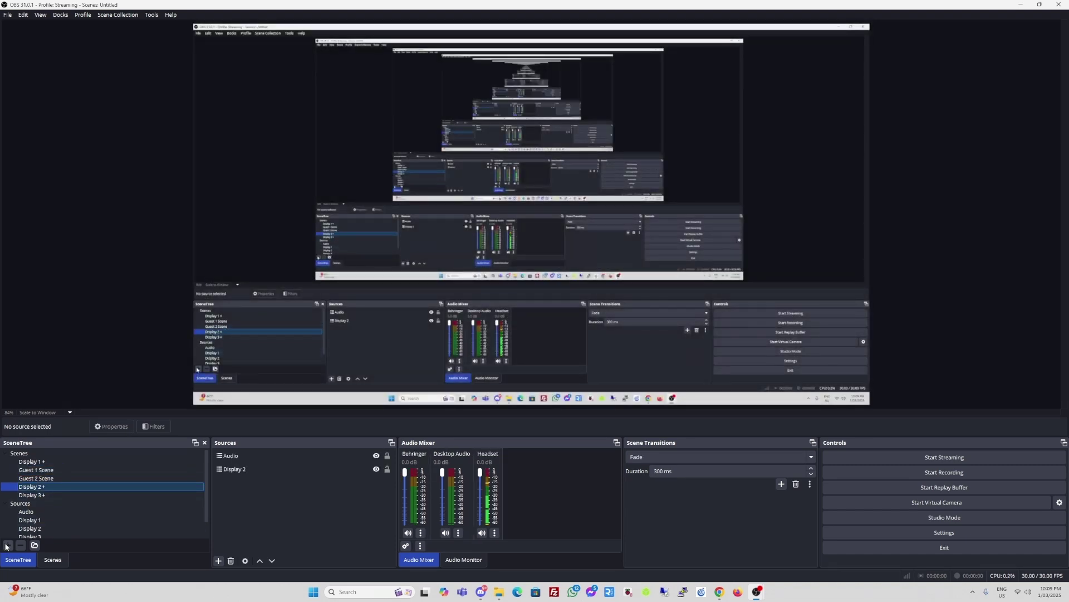
click(39, 471)
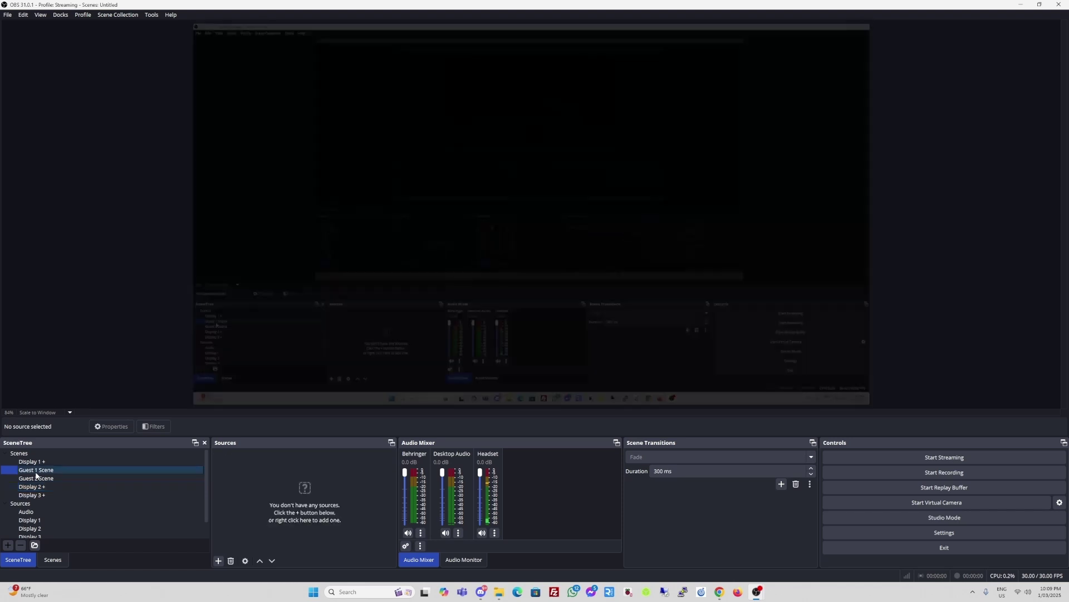
click(34, 478)
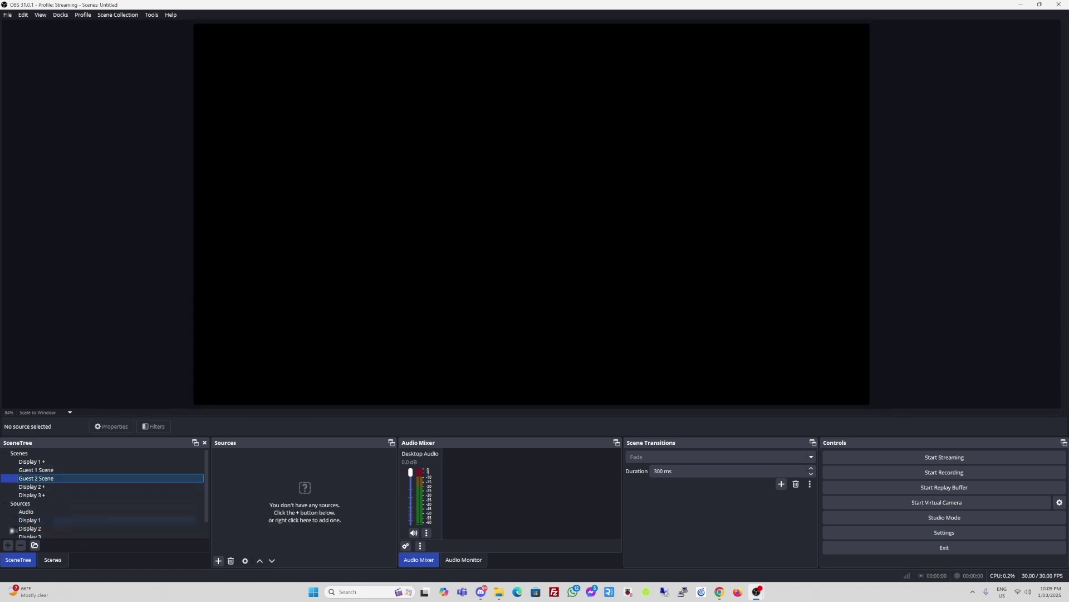
- Add 'Group Scene' and move it directly below Guest 2 Scene
click(8, 546)
click(445, 287)
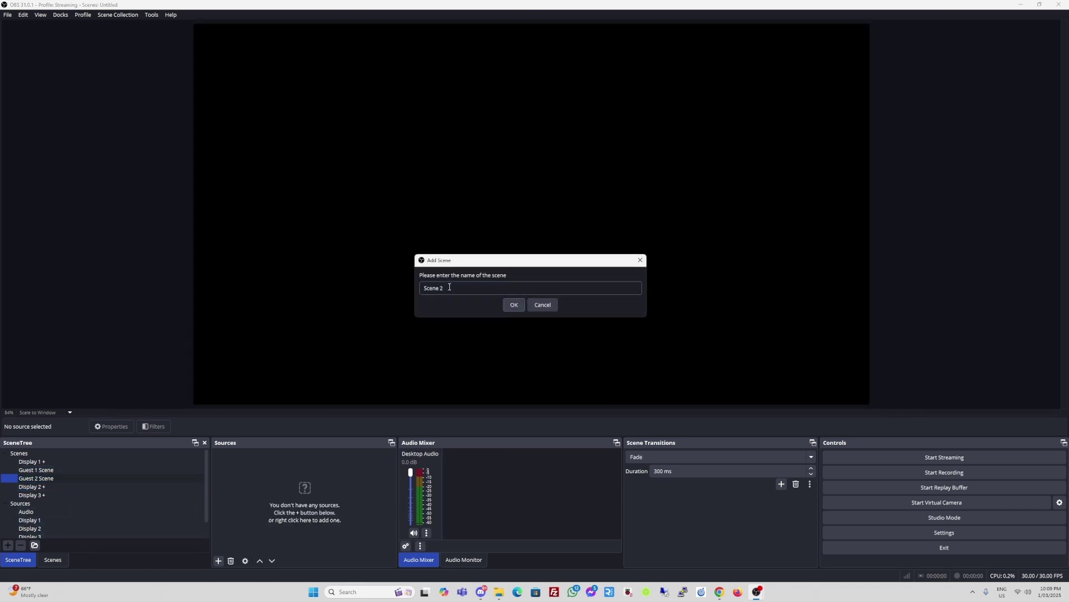
triple_click(449, 287)
text(Group Scene)
click(513, 305)
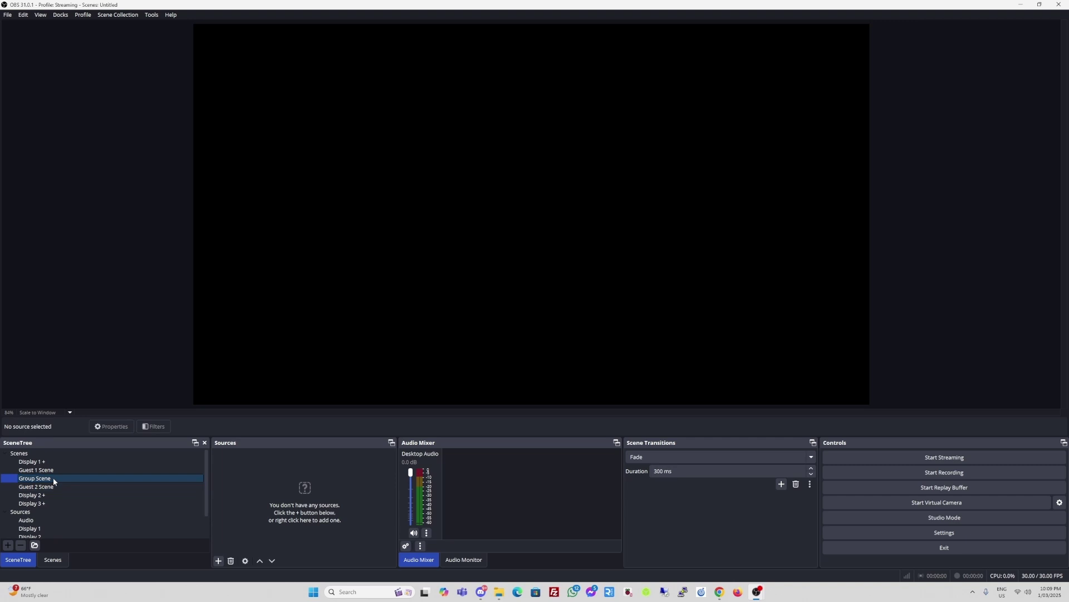
mouse_move(52, 478)
mouse_down()
mouse_move(60, 496)
mouse_move(54, 482)
mouse_up()
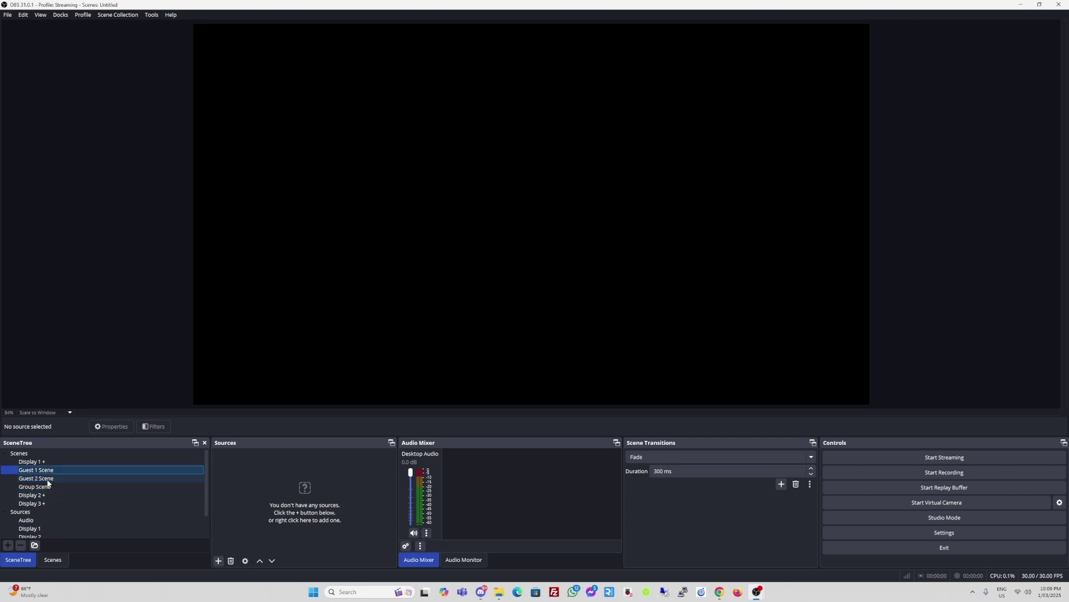
click(44, 488)
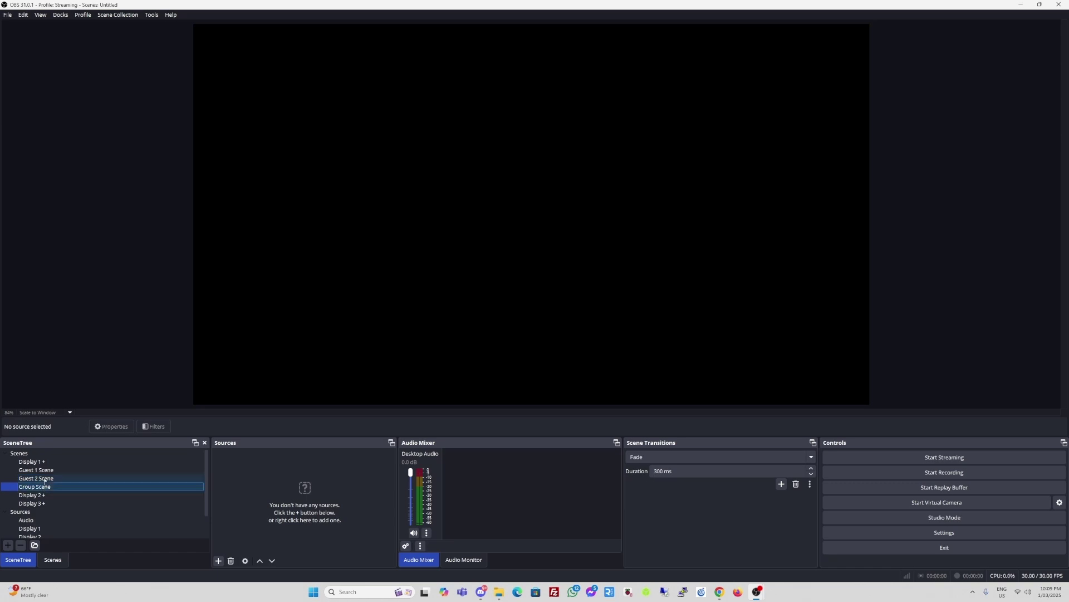
click(45, 471)
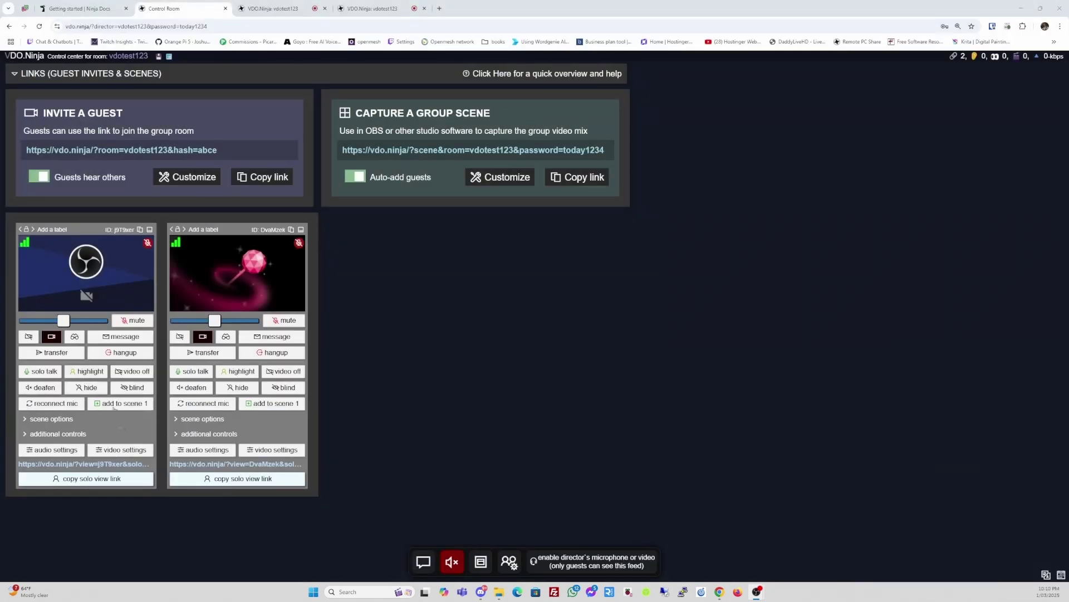
click(91, 480)
click(92, 480)
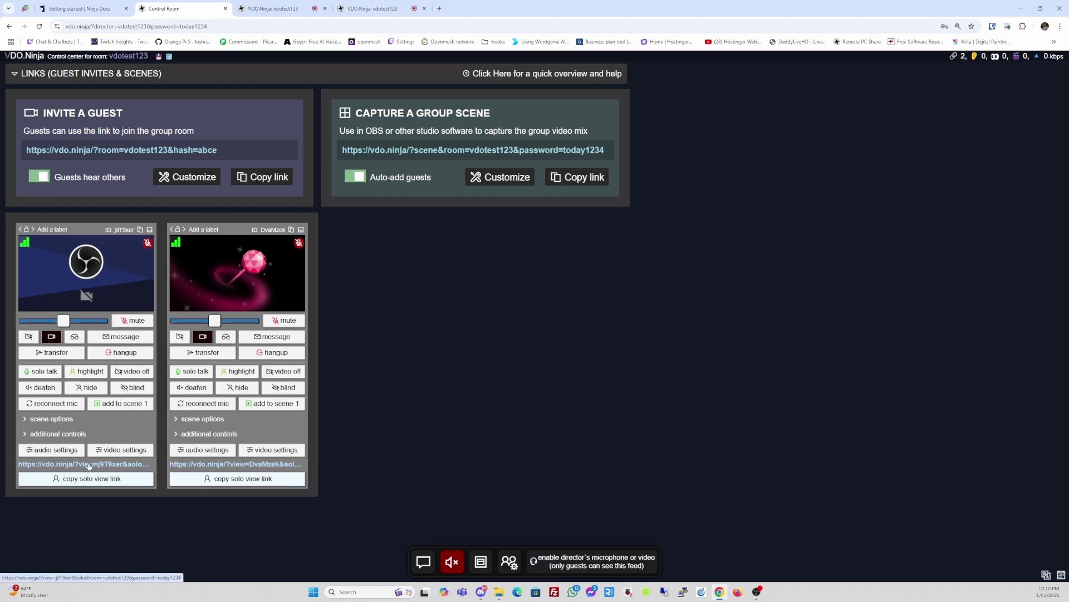
- Drop the first guest's solo link into Guest 1 Scene as a VDO.Ninja browser source
drag(89, 465, 272, 482)
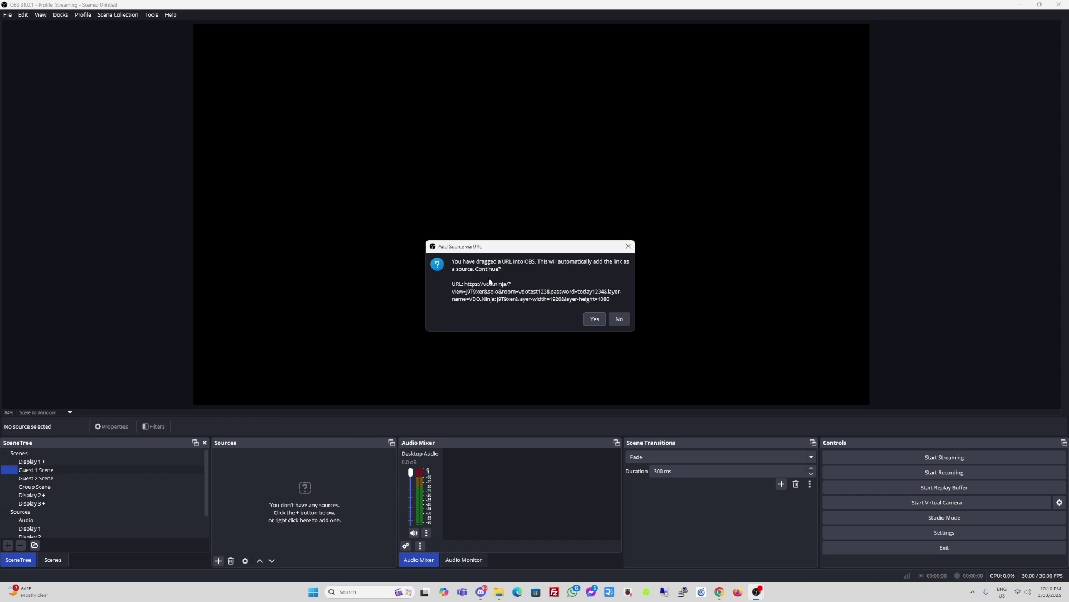
click(595, 320)
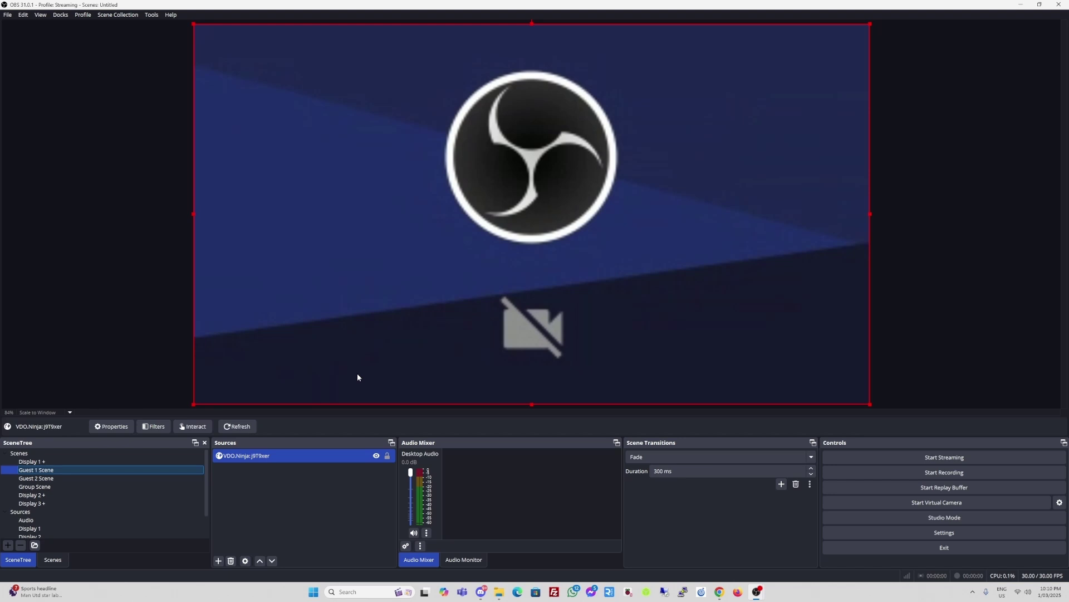
click(270, 457)
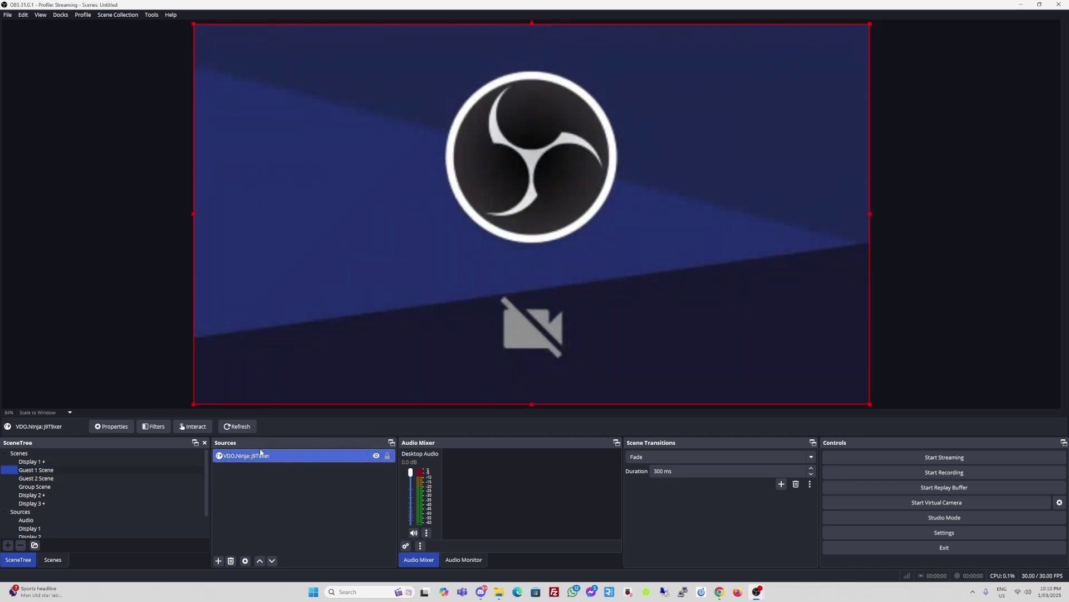
- Enable 'Control audio via OBS' in the VDO.Ninja source's properties
click(118, 427)
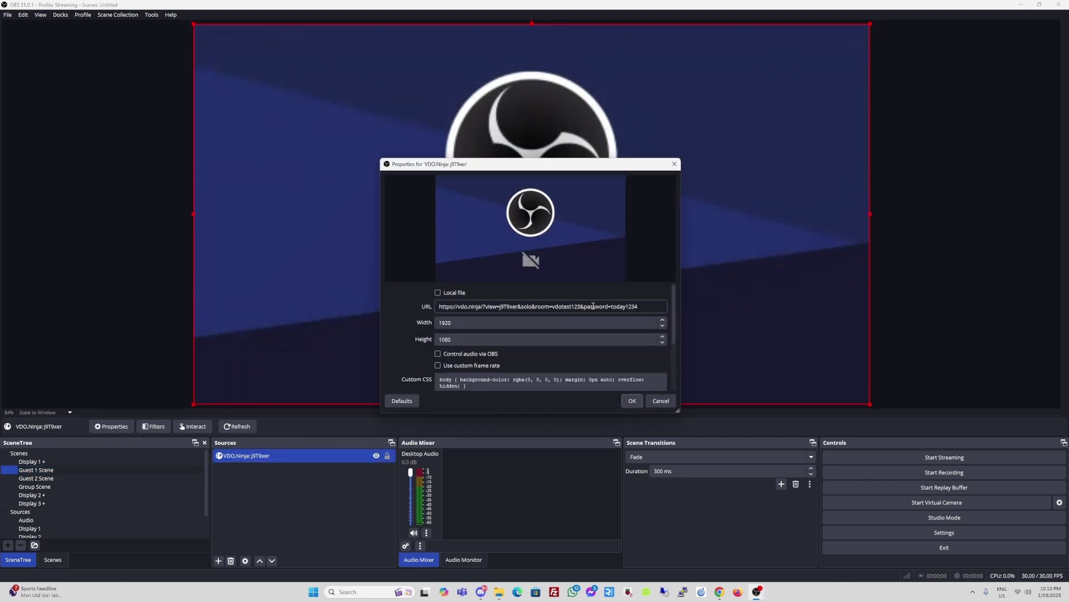
drag(674, 302, 673, 317)
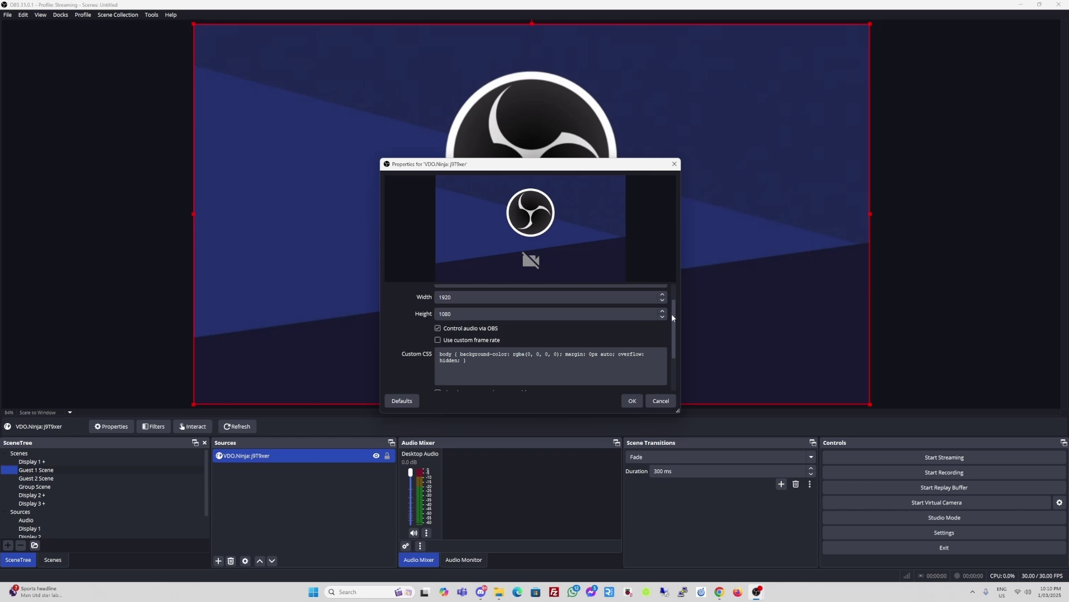
drag(672, 314, 671, 346)
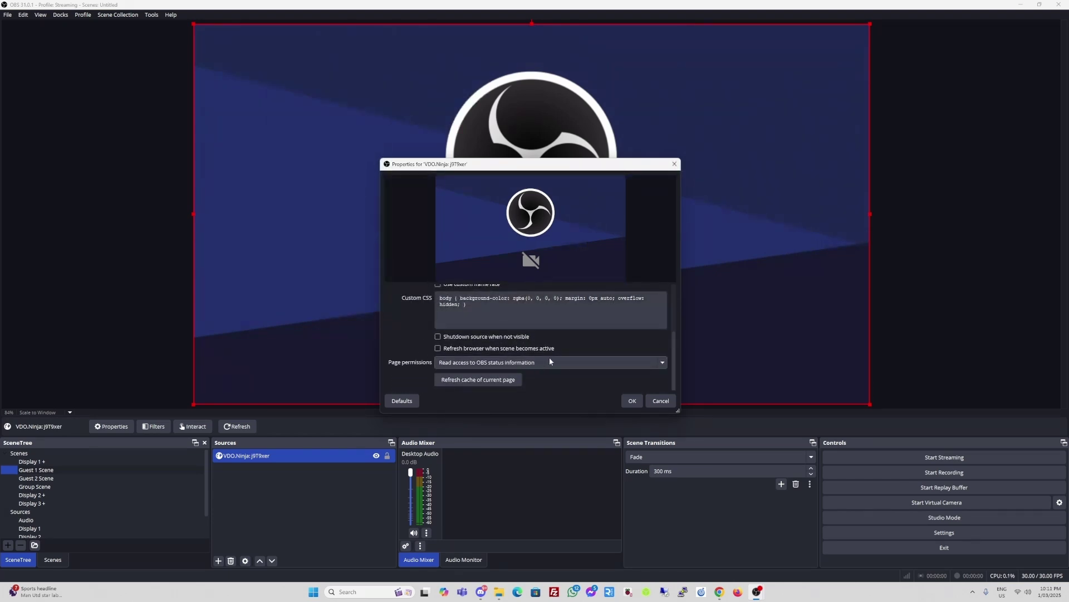
click(633, 401)
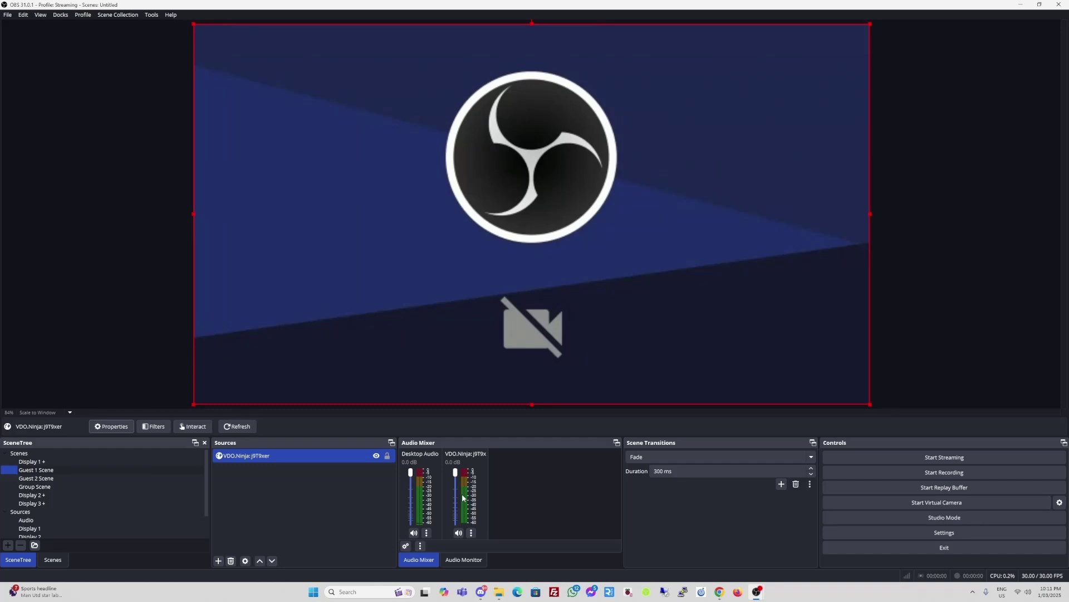
- Select Guest 2 Scene and copy the second guest's solo view link from VDO.Ninja
click(48, 479)
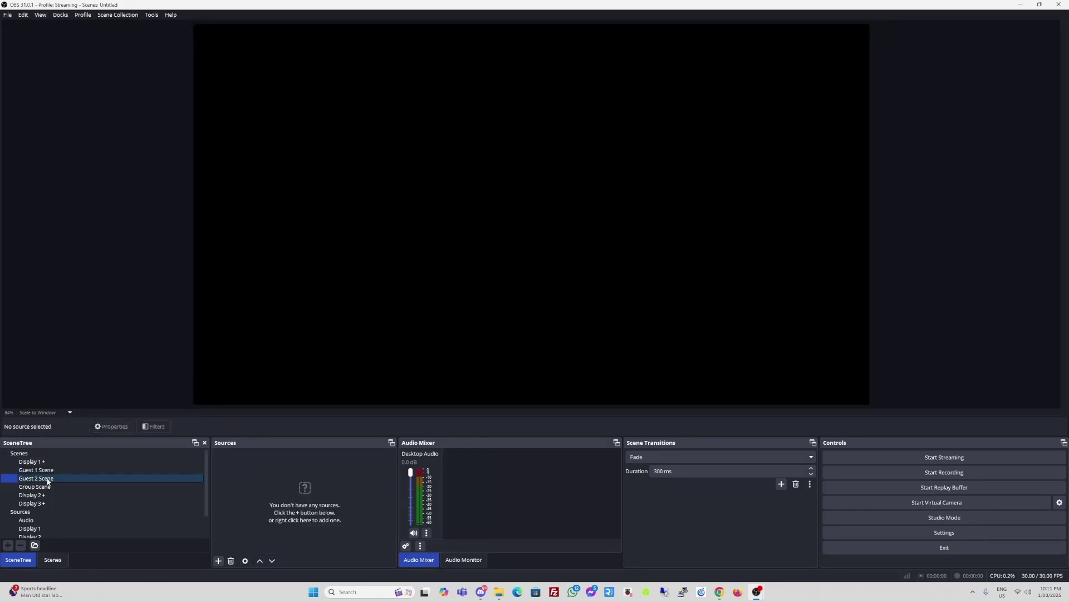
key(F2)
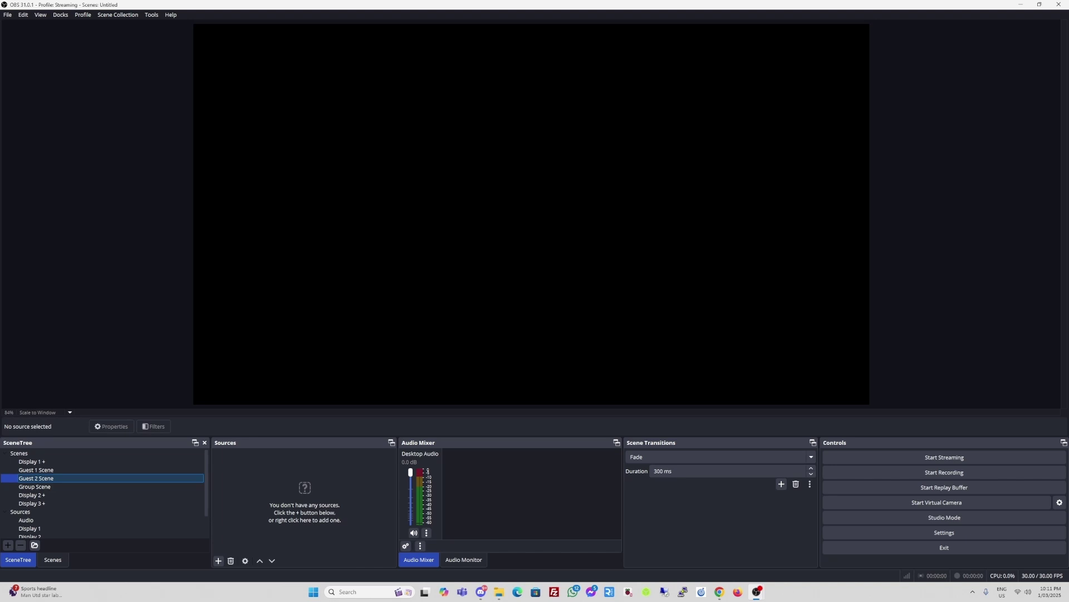
key(alt+Tab)
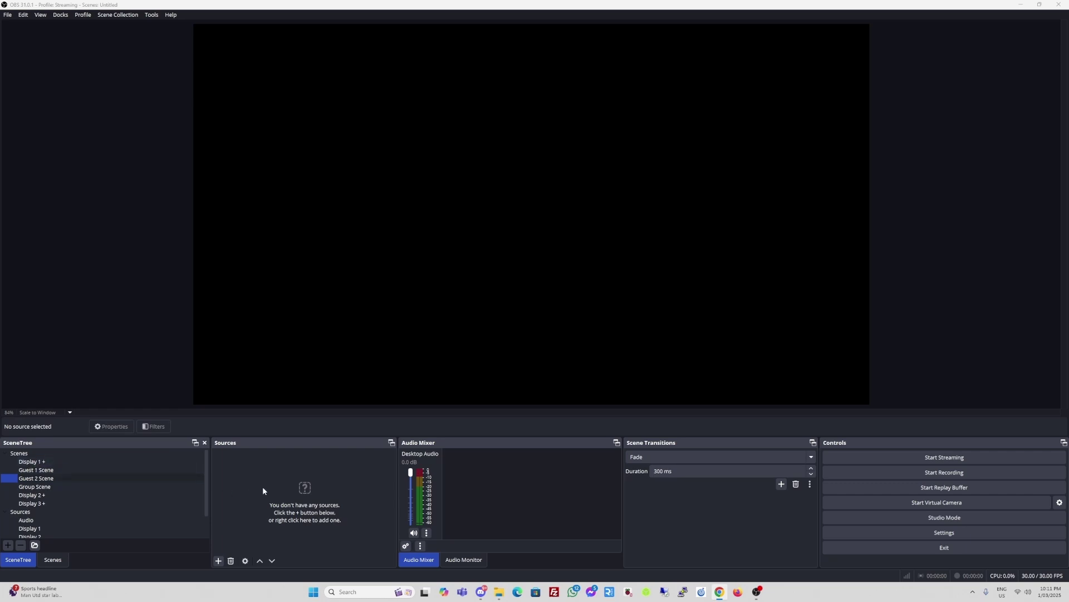
key(alt+Tab)
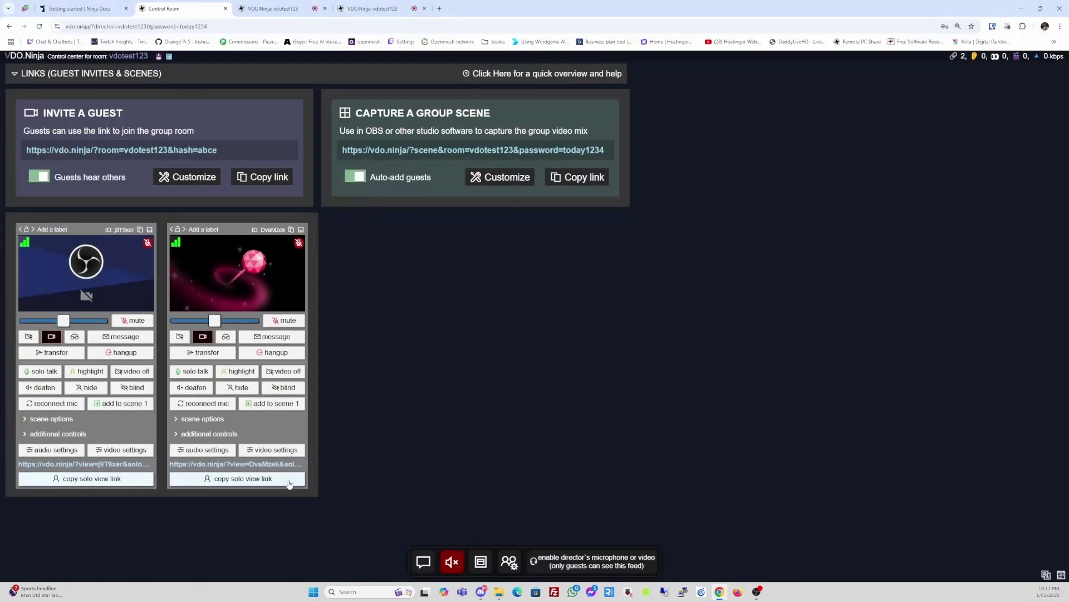
click(287, 482)
key(alt+Tab)
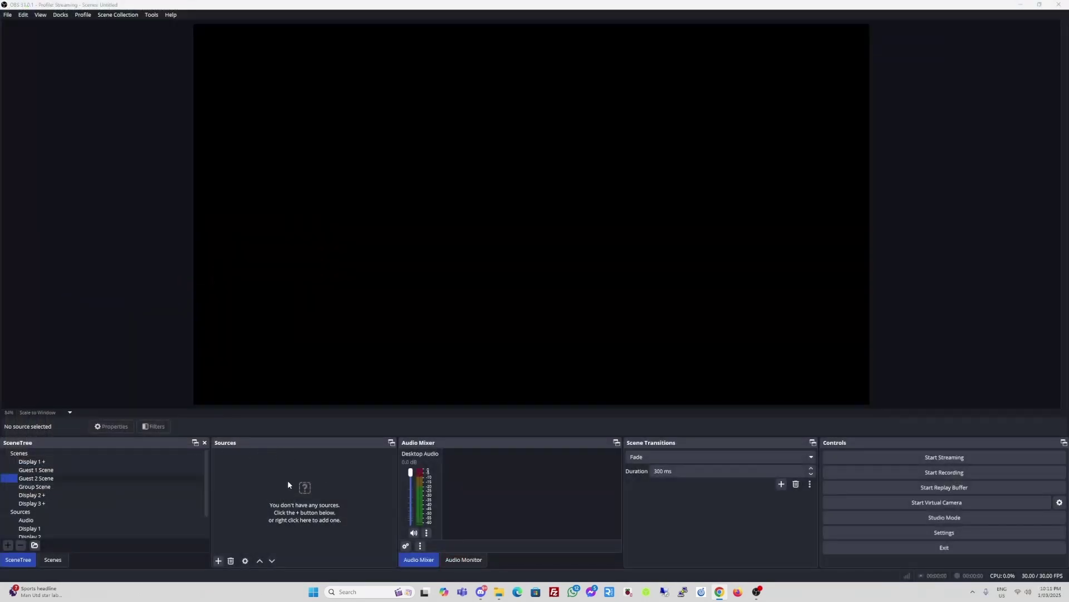
- Add a new Browser source to Guest 2 Scene named 'Guest 2'
click(219, 562)
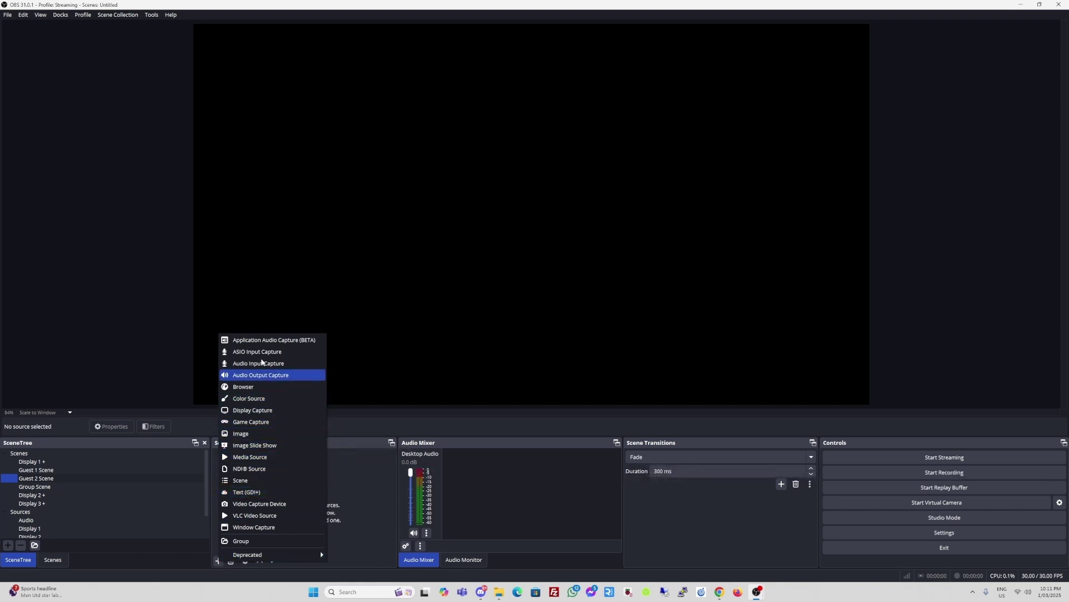
click(249, 386)
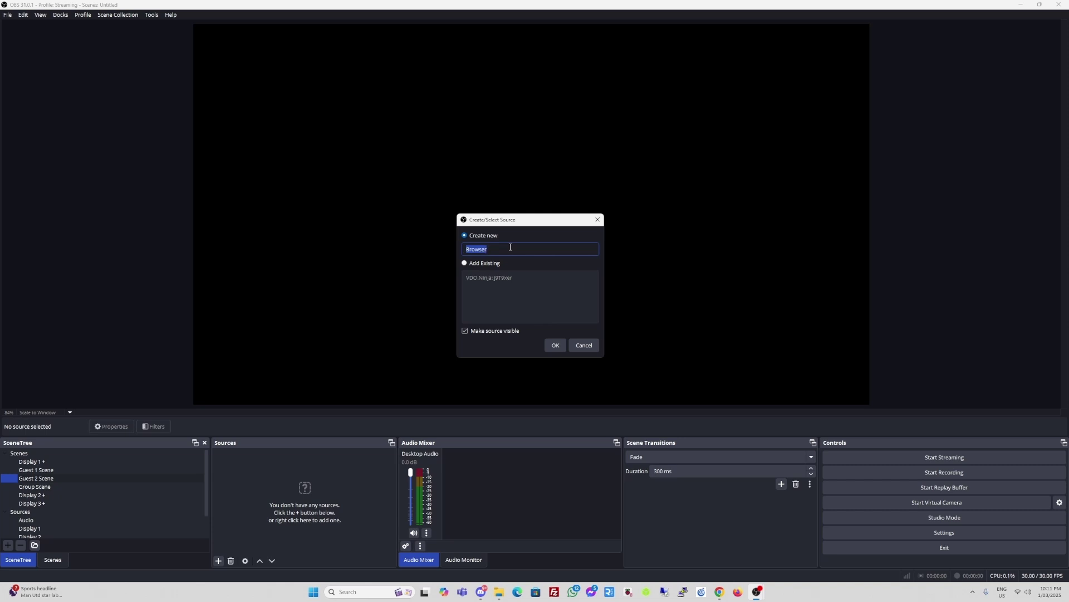
text(Gues)
key(BackSpace)
key(BackSpace)
key(BackSpace)
text(Guesrt 2)
- Set the Guest 2 source URL to the guest's solo link, 1920×1080, with OBS-controlled audio
click(556, 345)
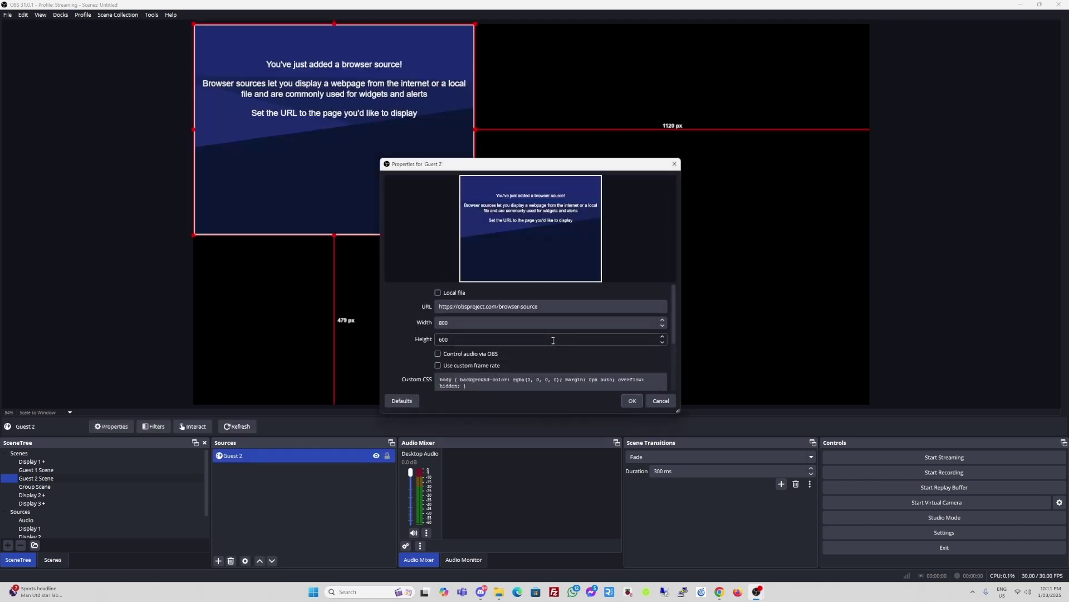
triple_click(552, 310)
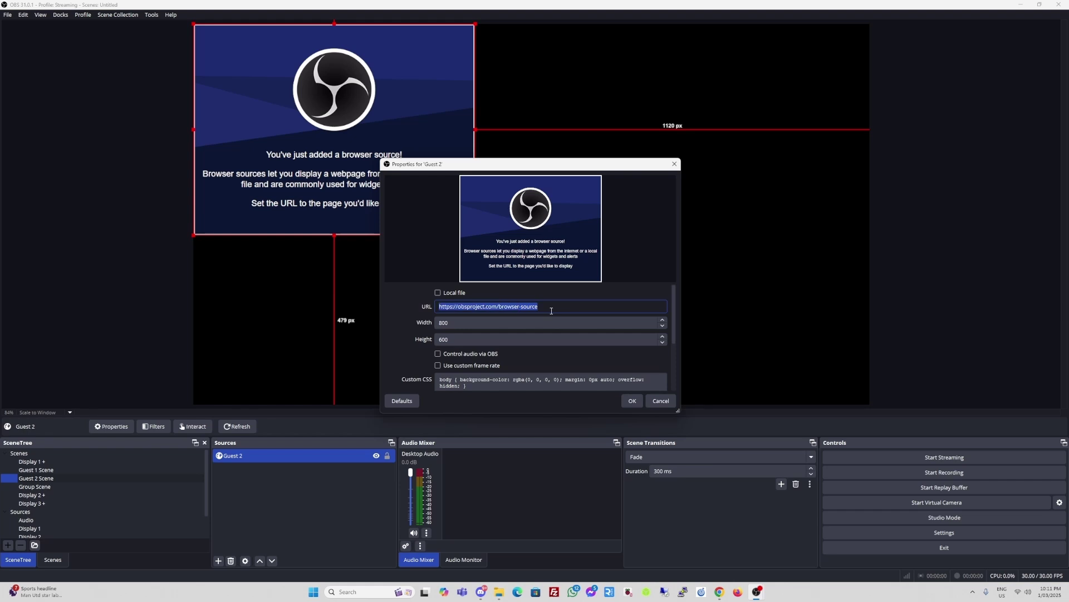
key(ctrl+v)
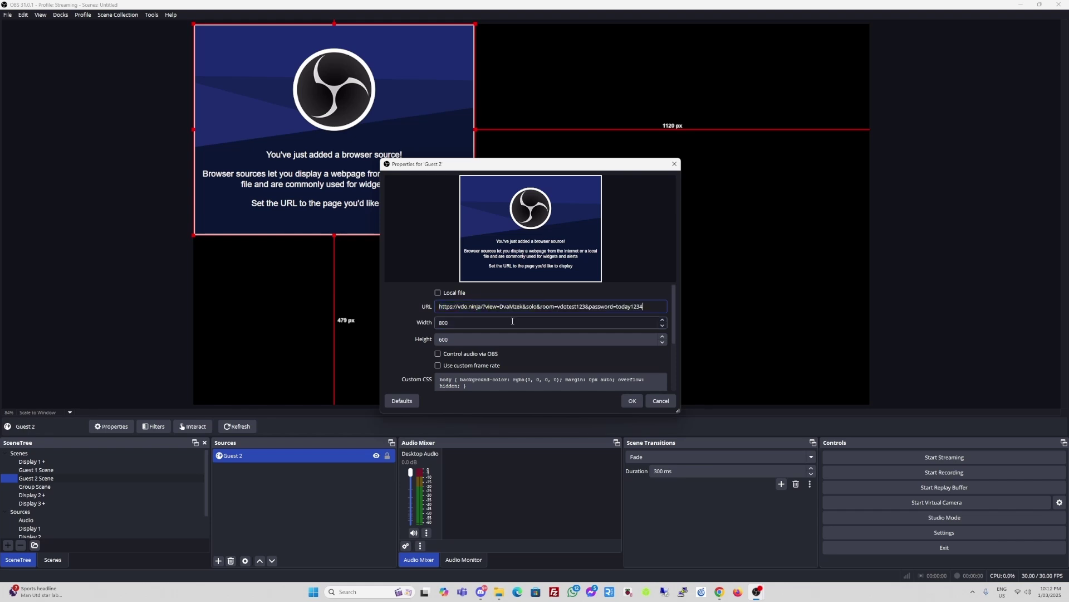
double_click(510, 322)
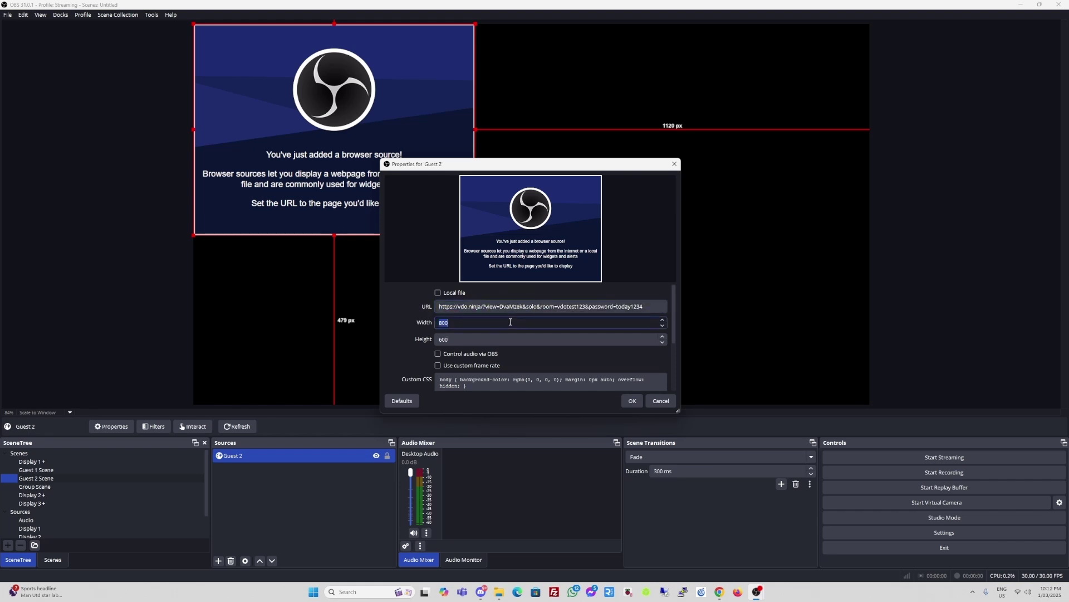
text(1920)
key(Tab)
text(10)
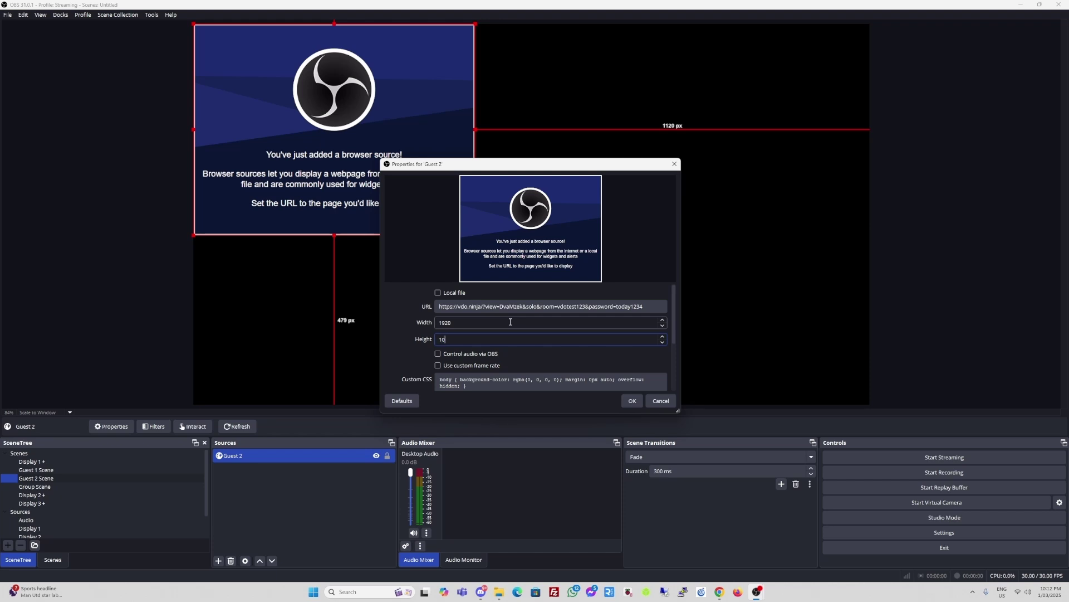
text(80)
click(438, 354)
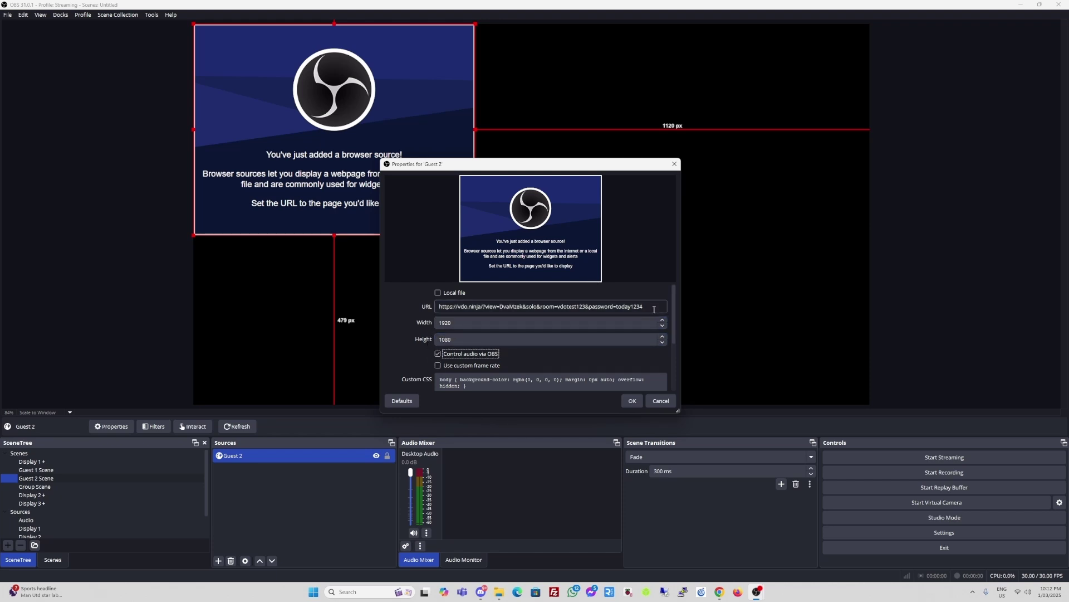
drag(671, 309, 668, 362)
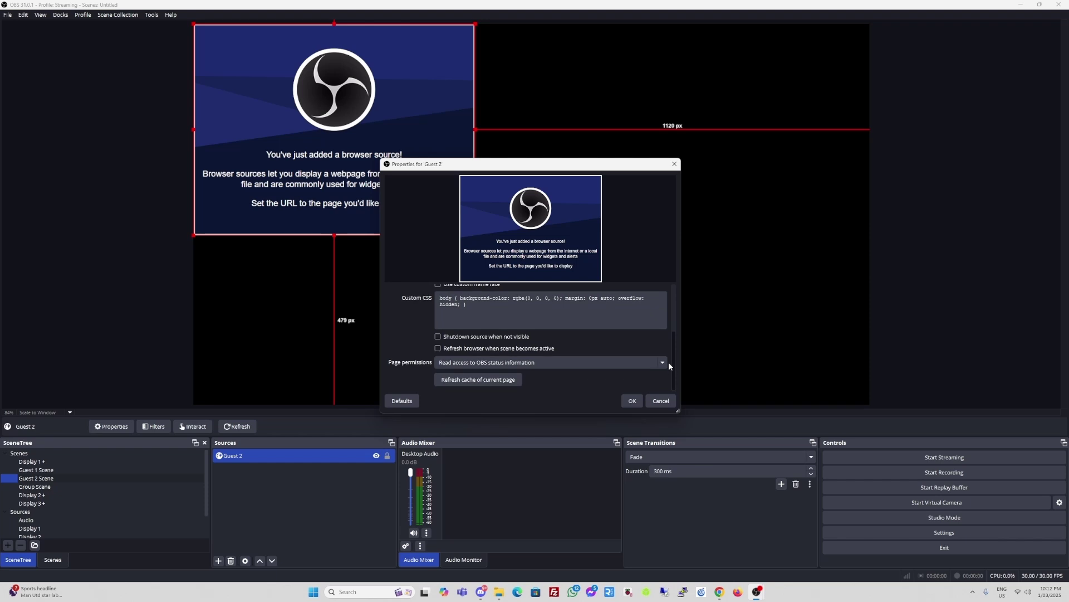
click(630, 400)
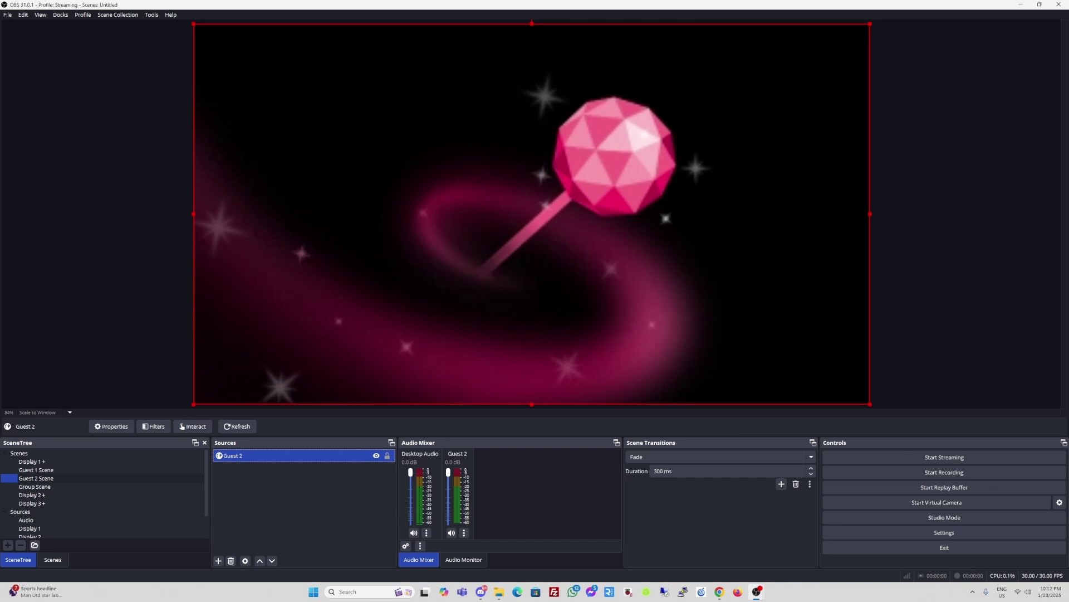
- Alternate between Guest 1 and Guest 2 scenes to confirm each feed, then open Group Scene
click(59, 472)
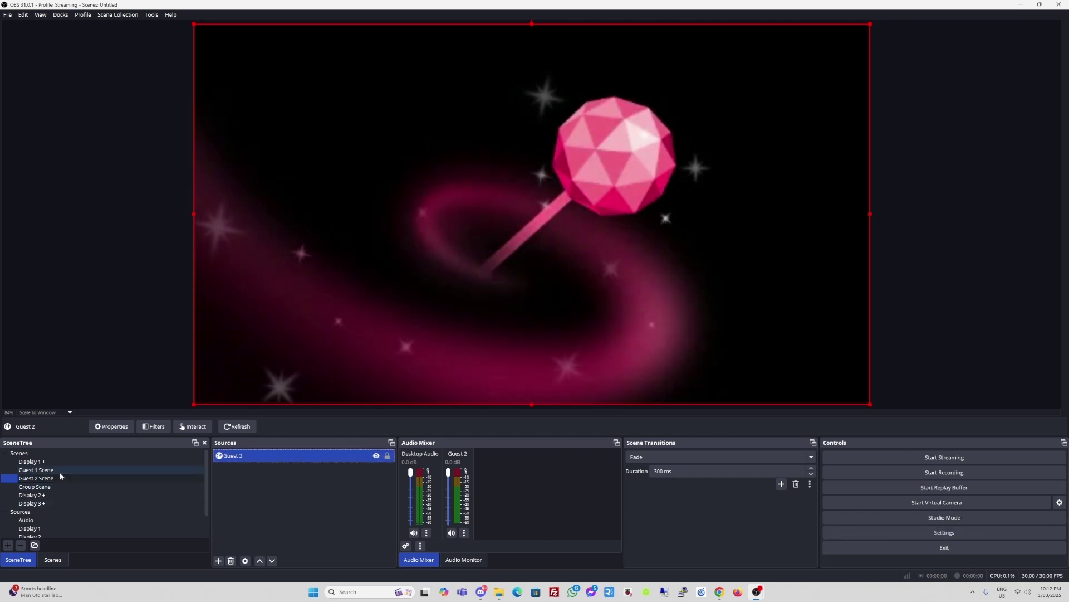
click(55, 478)
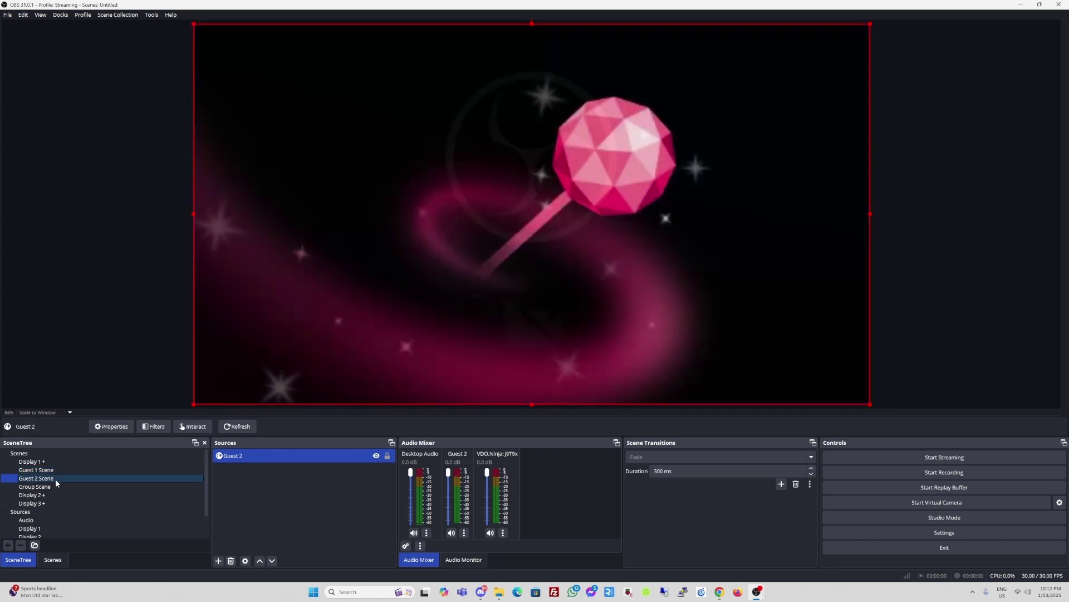
click(54, 470)
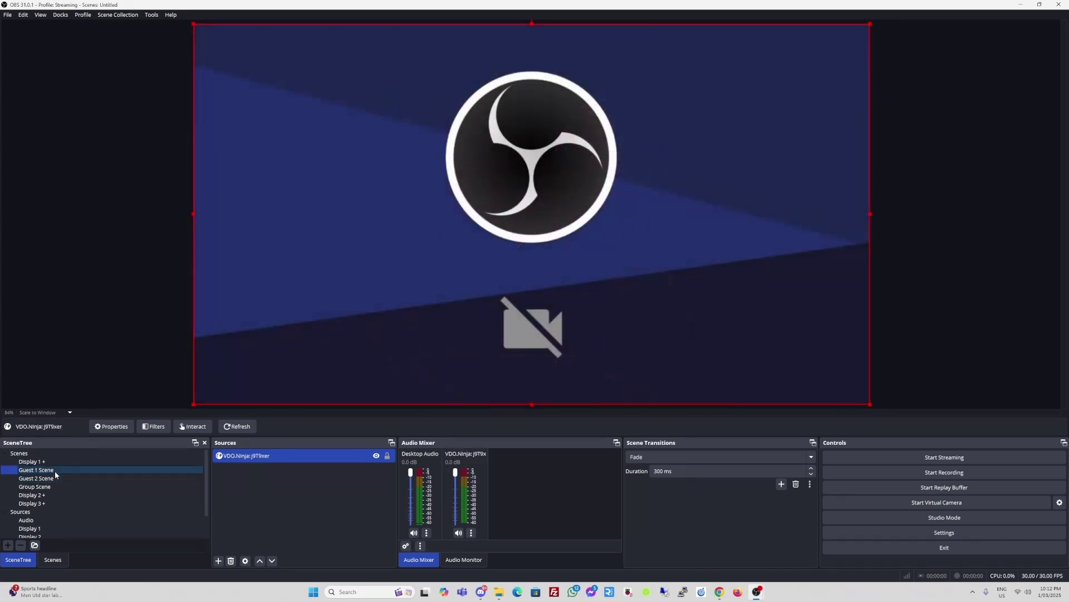
click(53, 478)
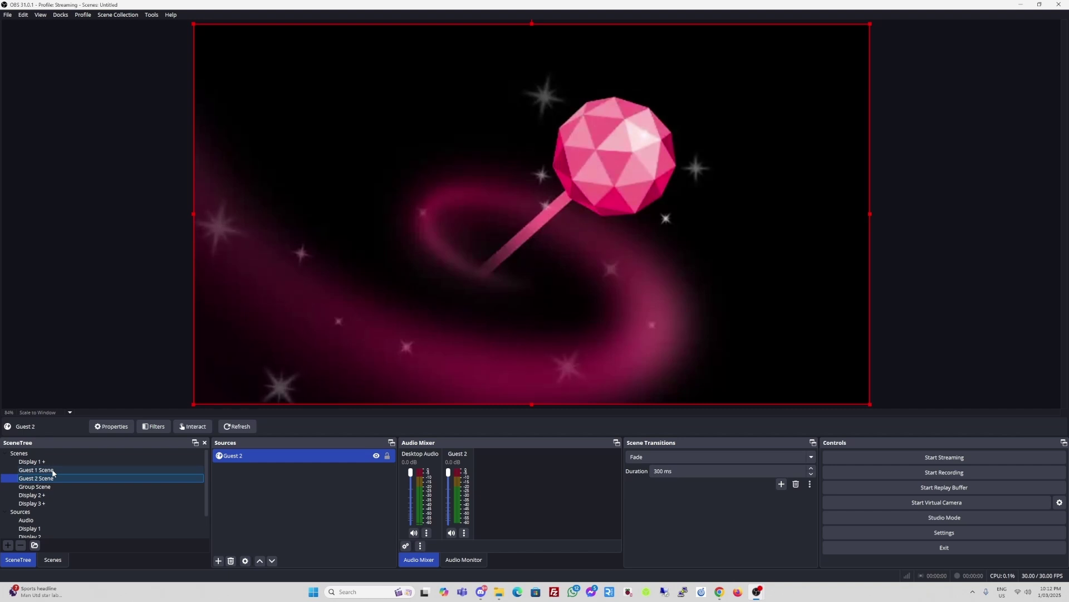
click(53, 471)
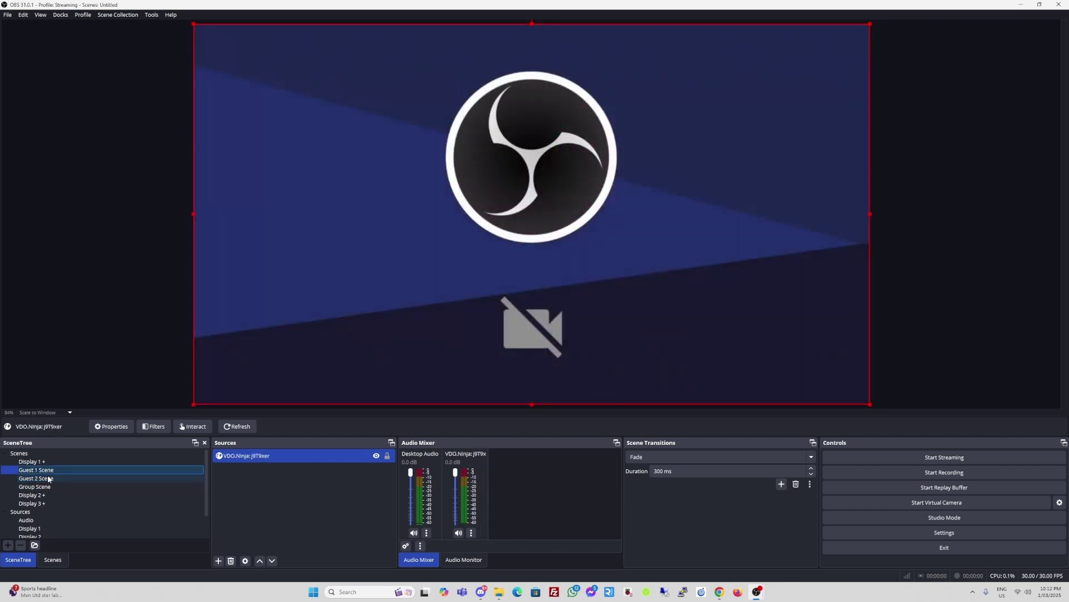
click(49, 479)
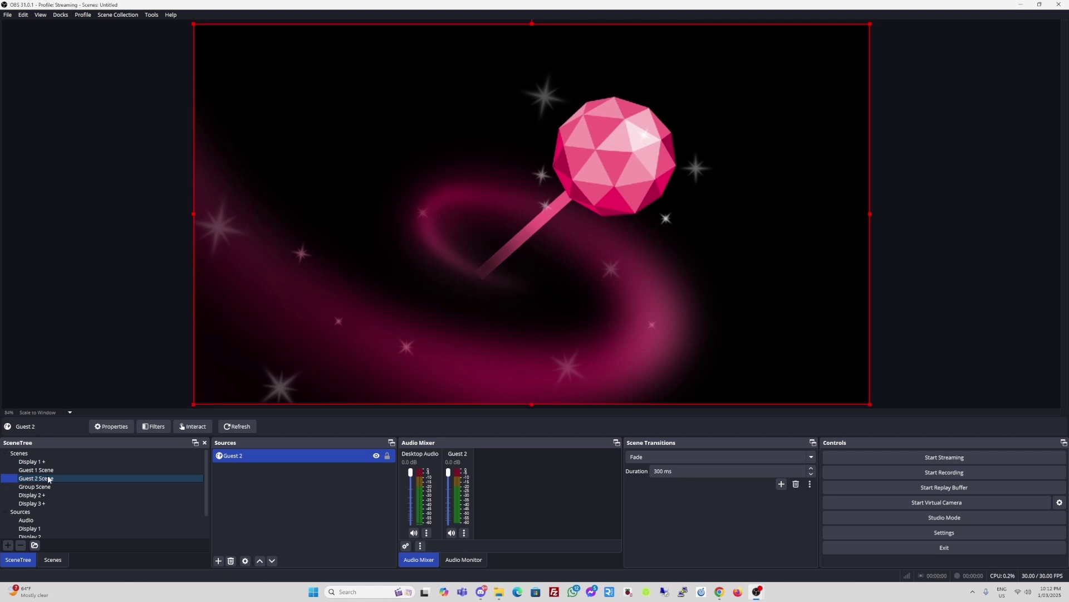
click(42, 487)
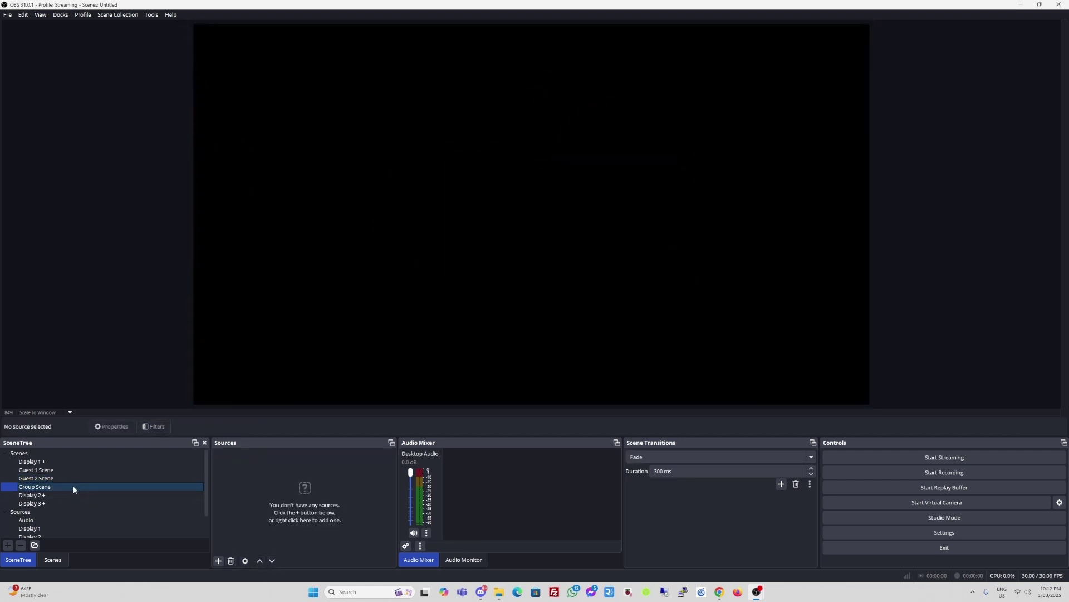
- Copy the 'Capture a Group Scene' link from the VDO.Ninja control room and return to OBS
key(alt+Tab)
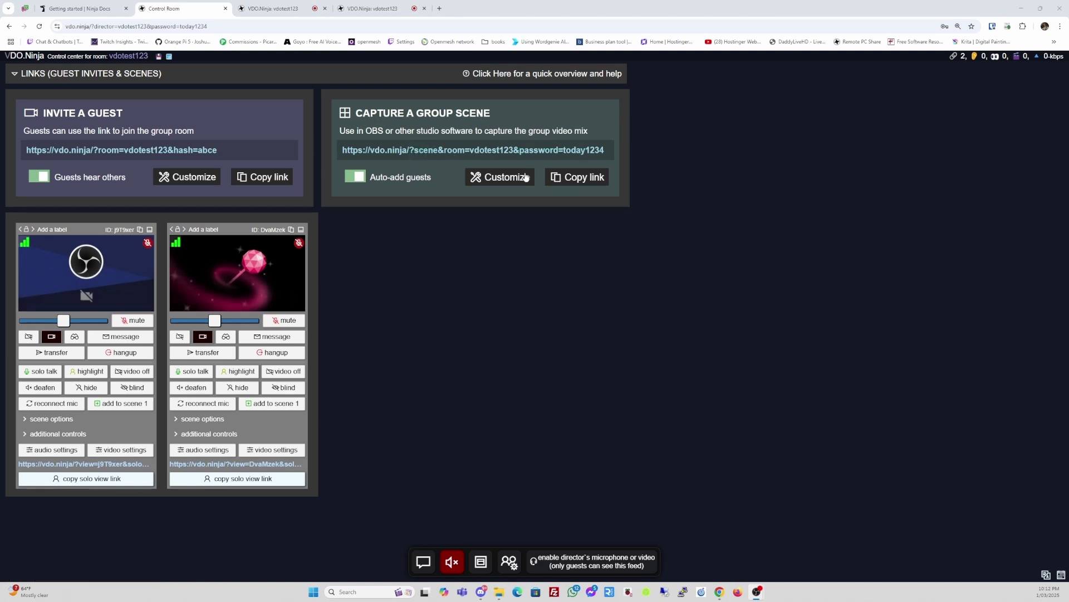
click(553, 153)
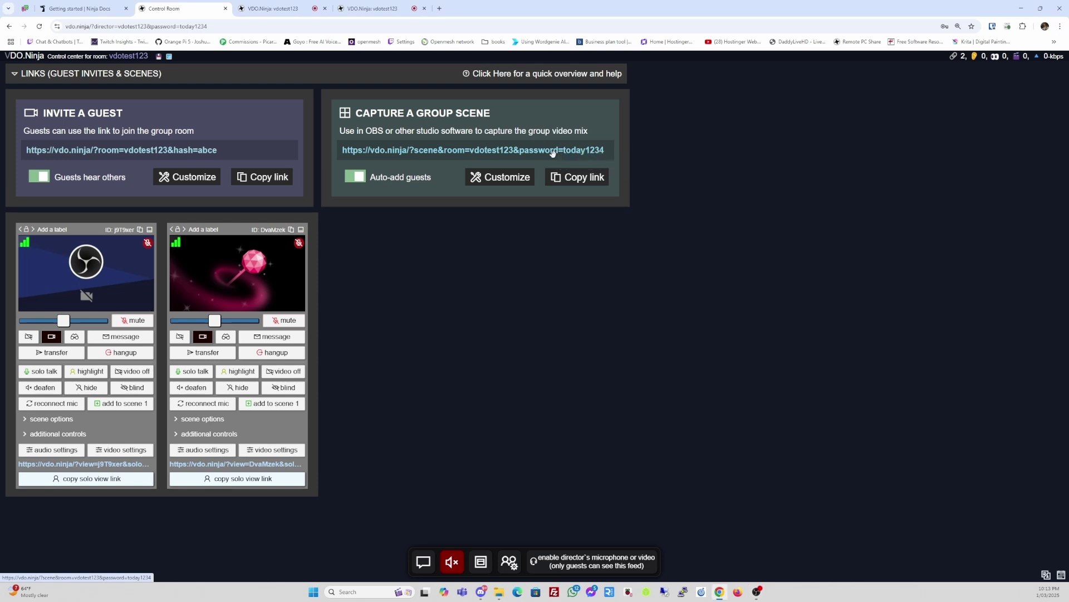
click(553, 153)
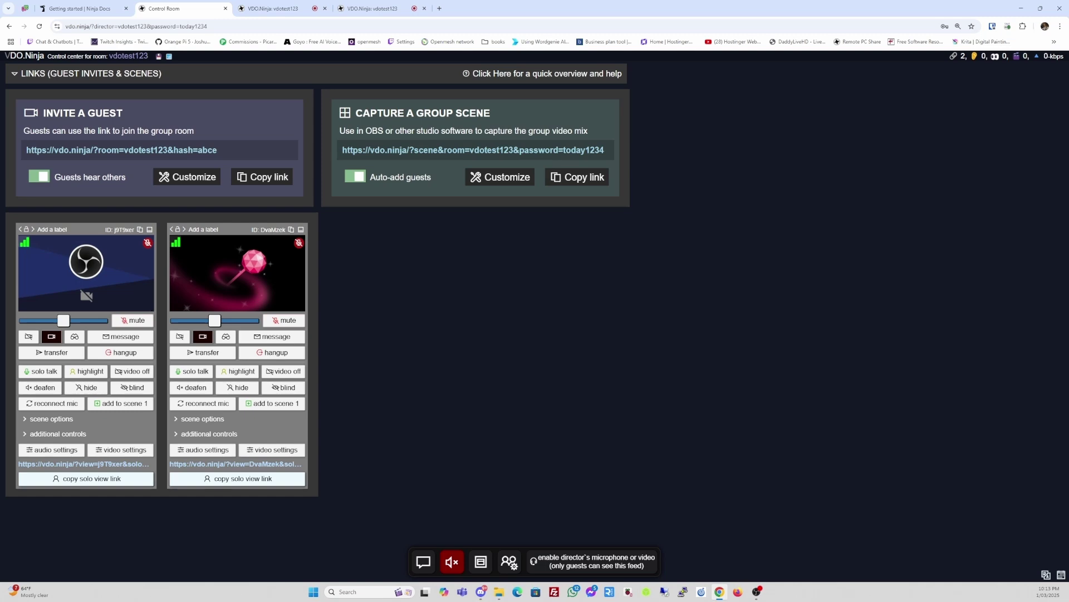
key(alt+Tab)
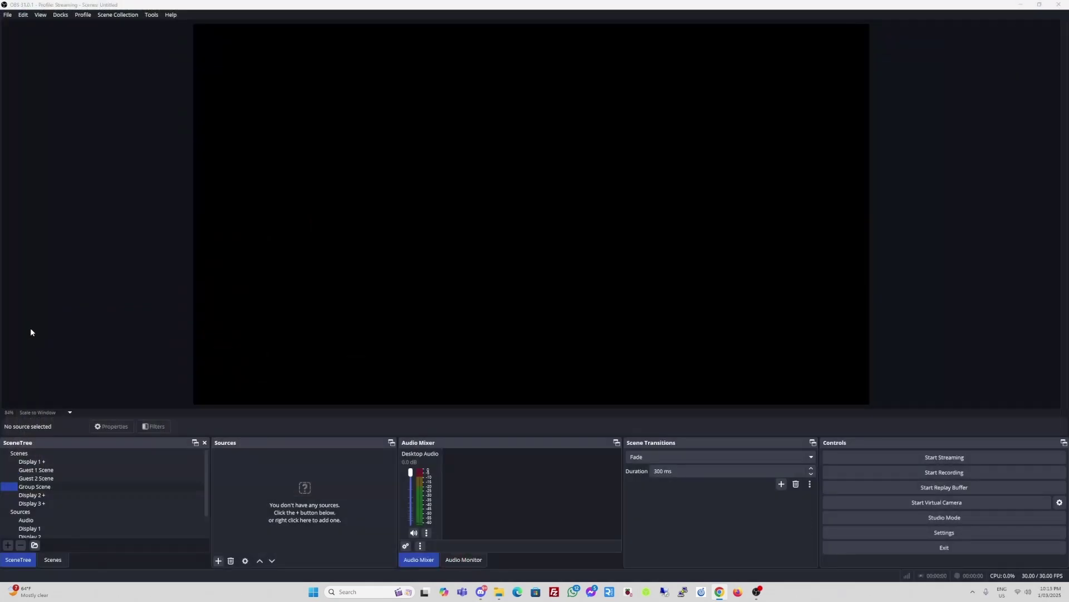
- Add the group scene link to Group Scene as a VDO.Ninja source and confirm its properties
click(48, 488)
drag(287, 483, 287, 482)
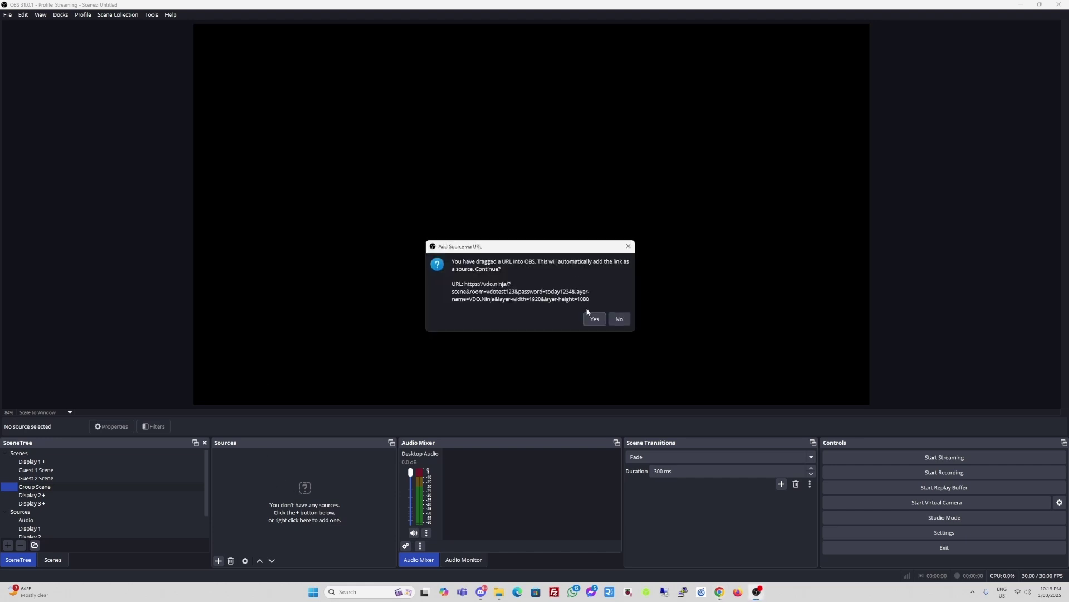
click(594, 320)
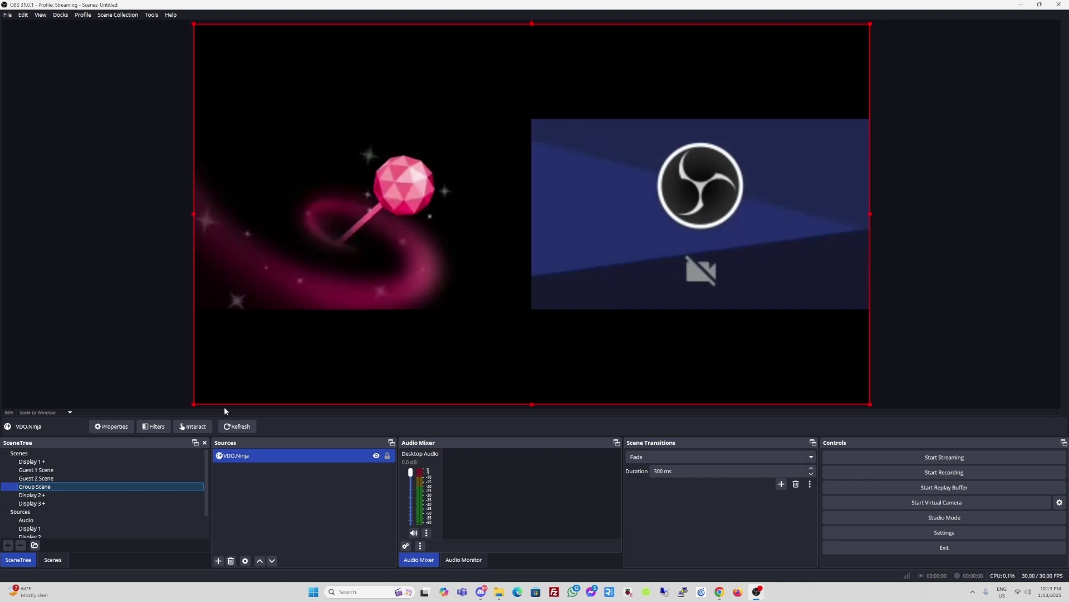
click(255, 455)
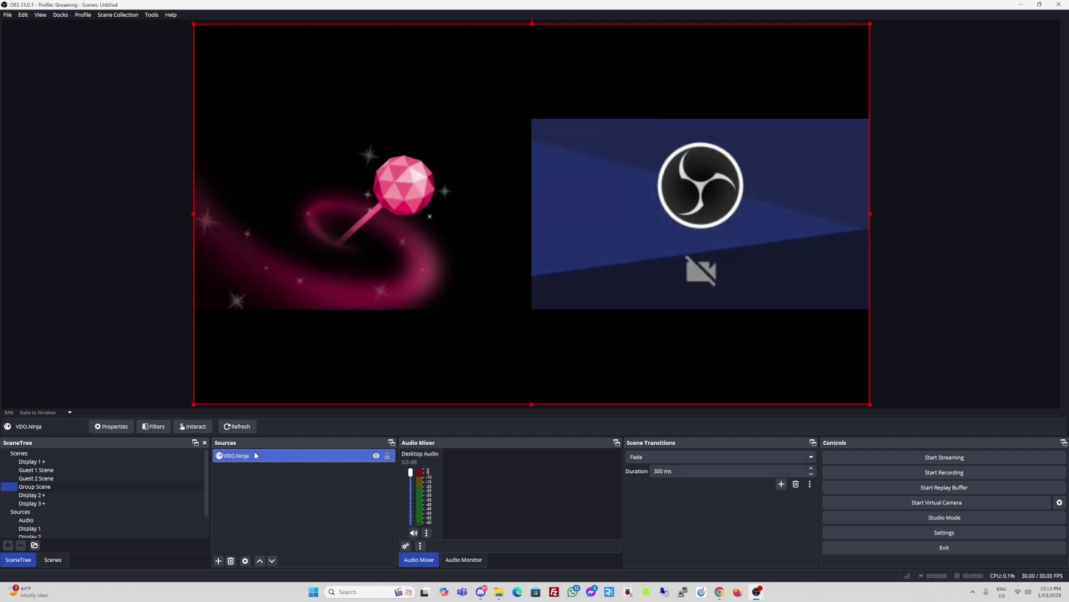
click(107, 429)
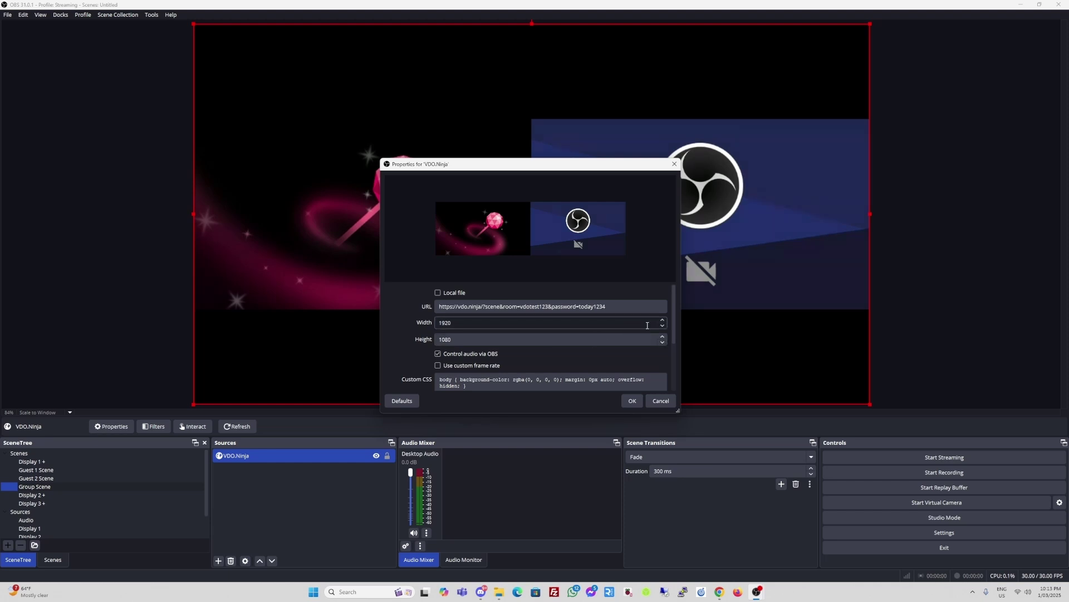
drag(673, 320, 676, 376)
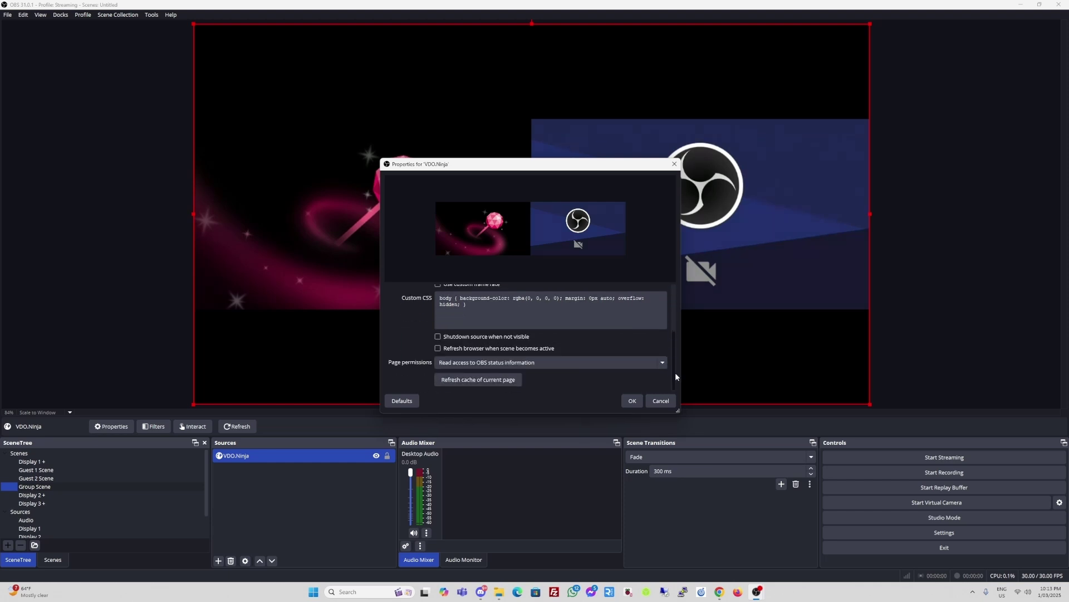
click(632, 401)
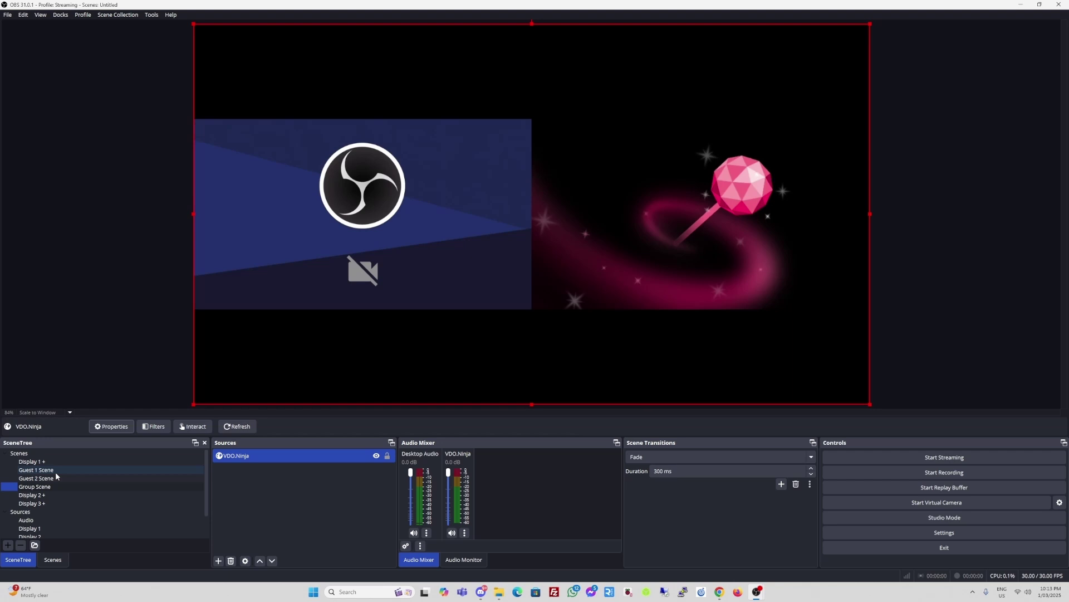
click(55, 471)
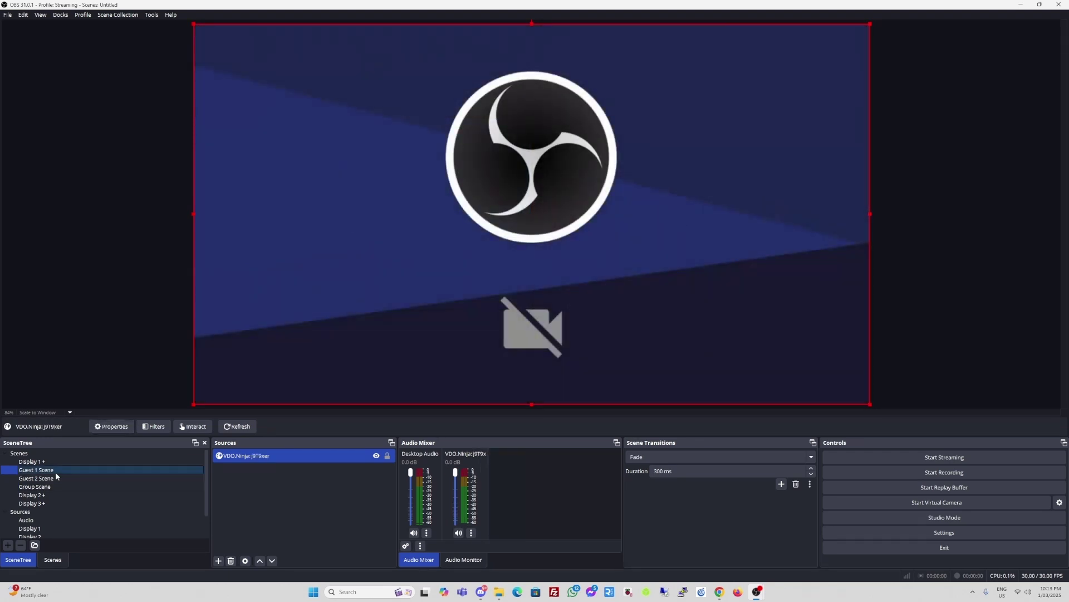
click(47, 478)
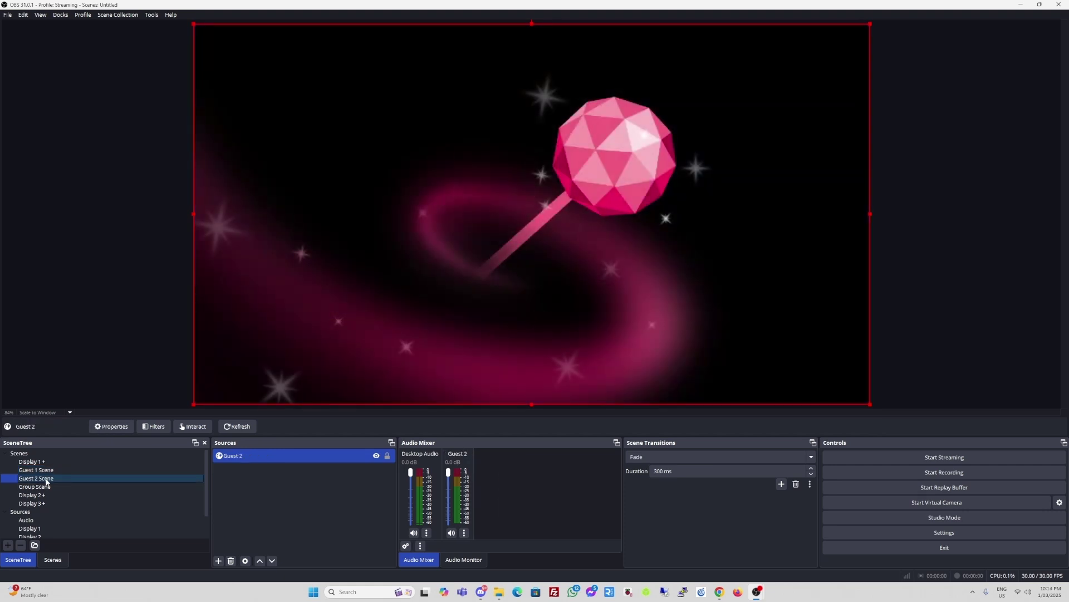
click(44, 487)
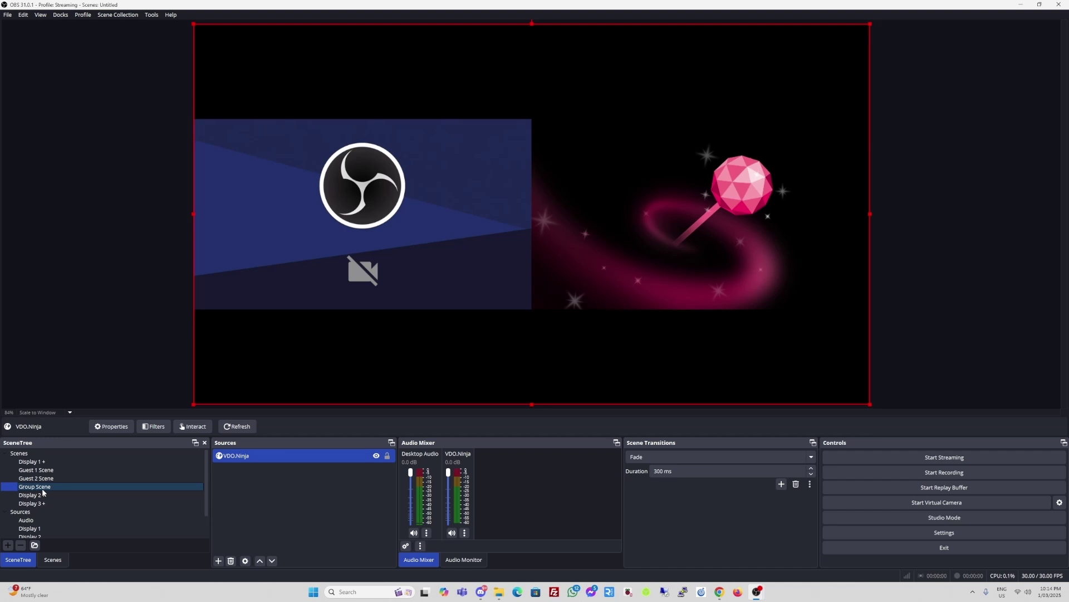
key(alt+Tab)
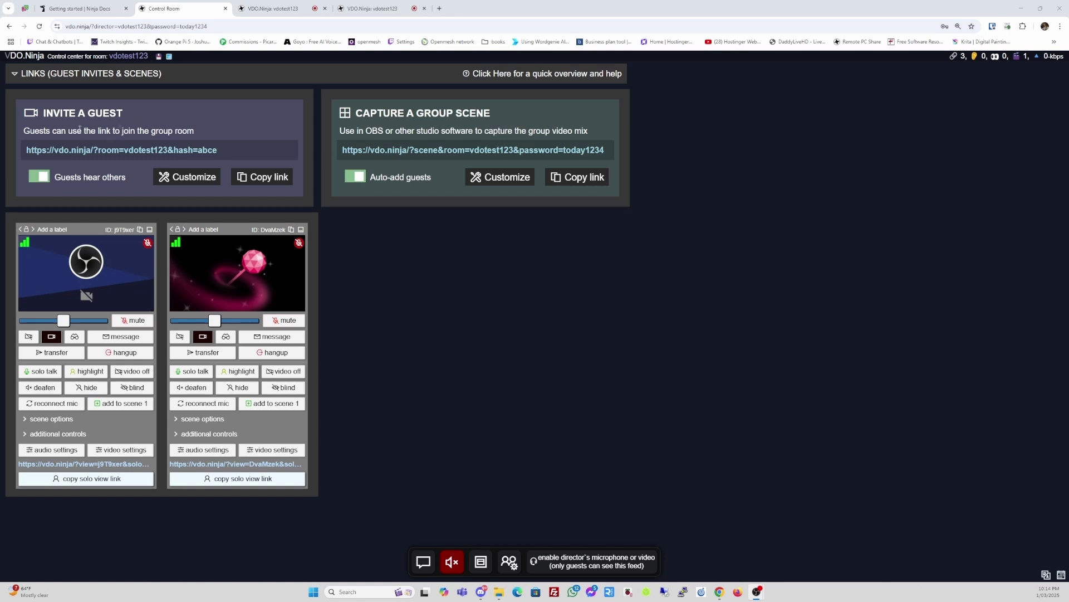
- Make the invite ask for and show display names, with welcome message 'Welcome to the Podcast'
click(191, 178)
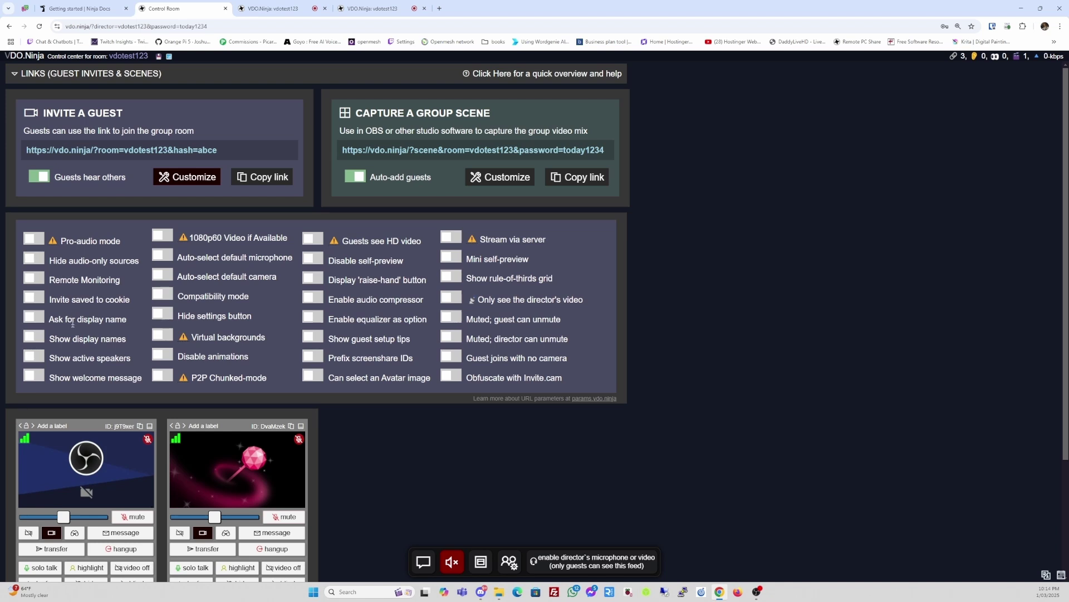
click(35, 318)
click(36, 338)
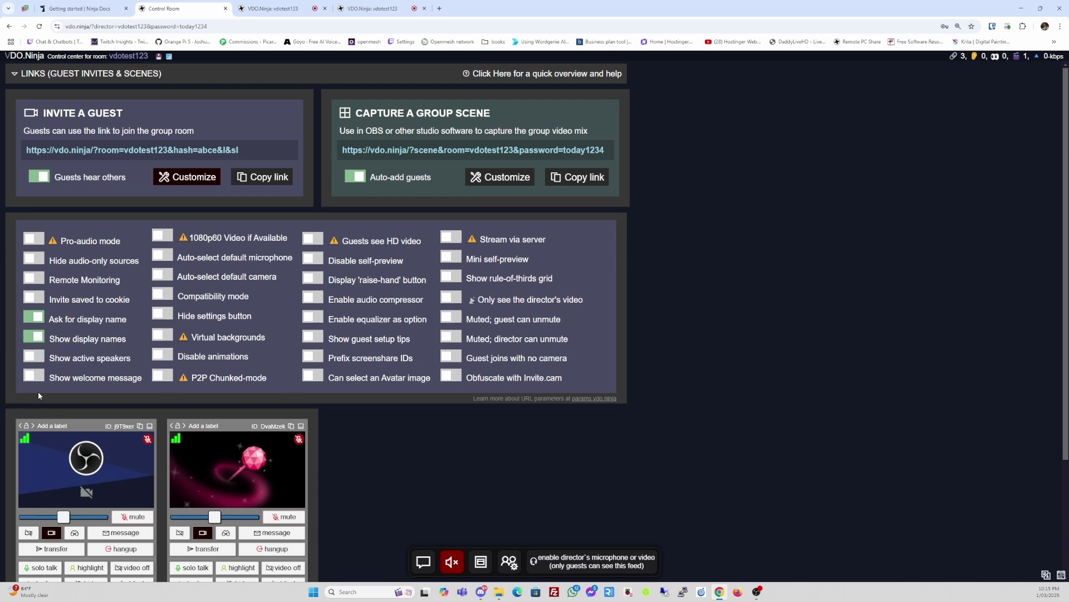
click(33, 376)
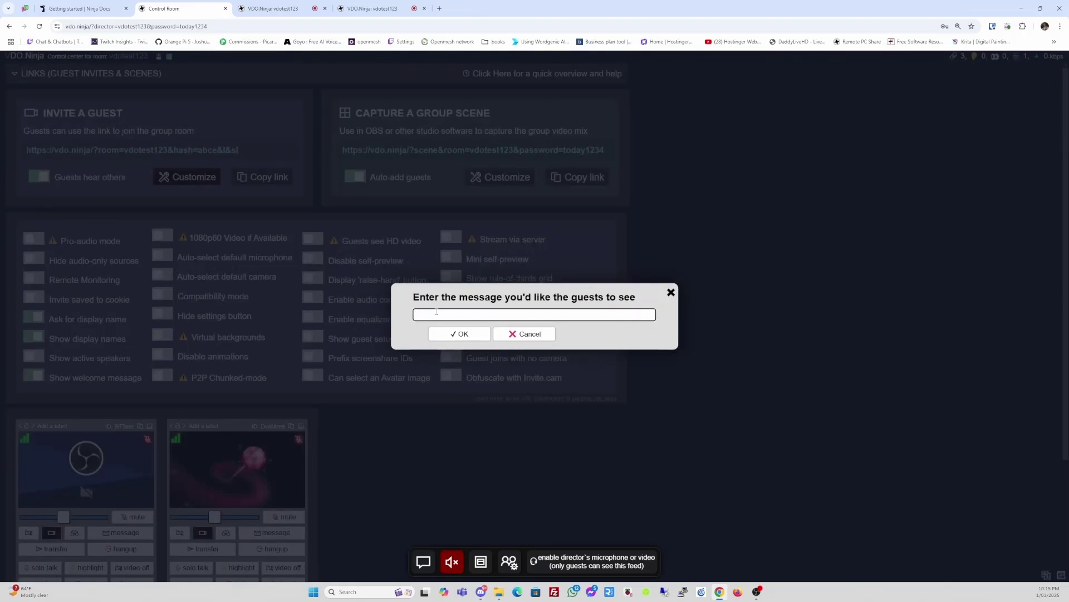
text(Welcome to the Podcast)
click(455, 336)
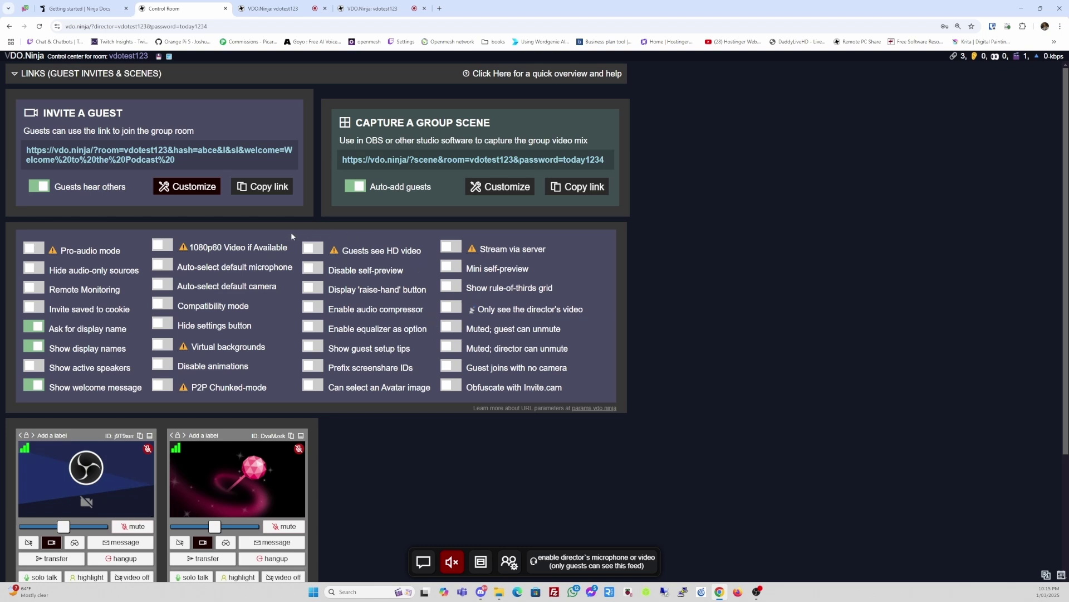
click(163, 245)
click(163, 250)
click(160, 348)
mouse_move(183, 348)
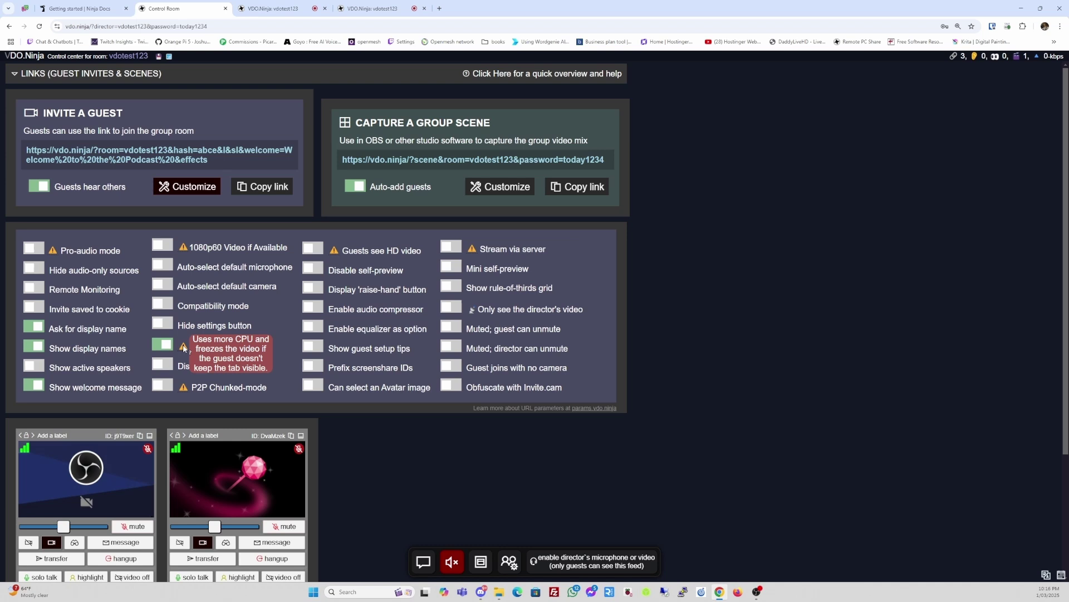
click(163, 345)
mouse_move(183, 386)
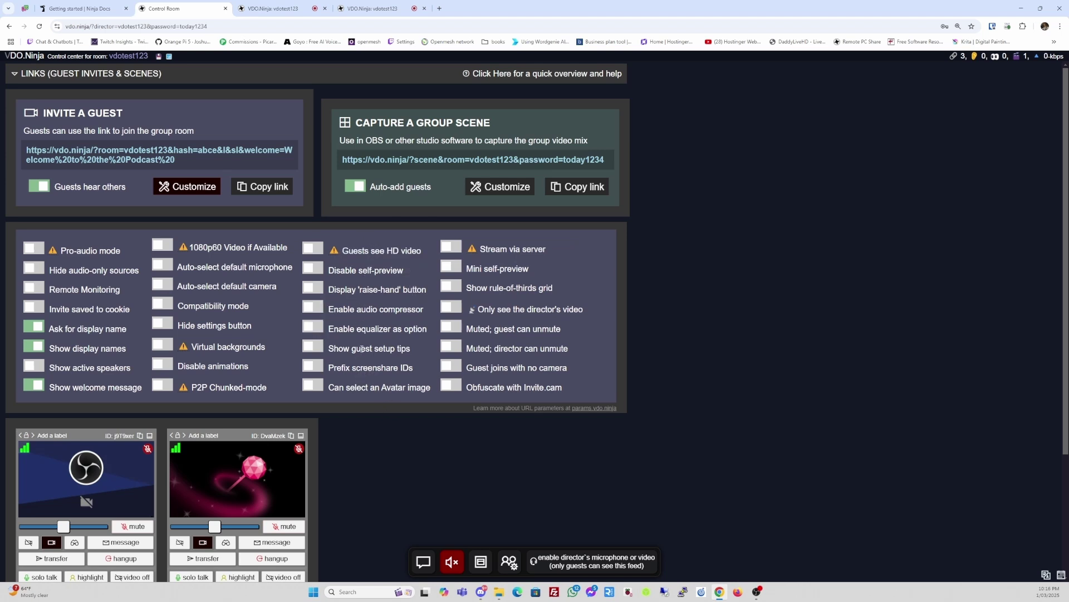
- Enable the raise-hand button and stream-via-server on the invite link (&hand&meshcast)
click(315, 289)
click(315, 290)
click(313, 288)
mouse_move(478, 256)
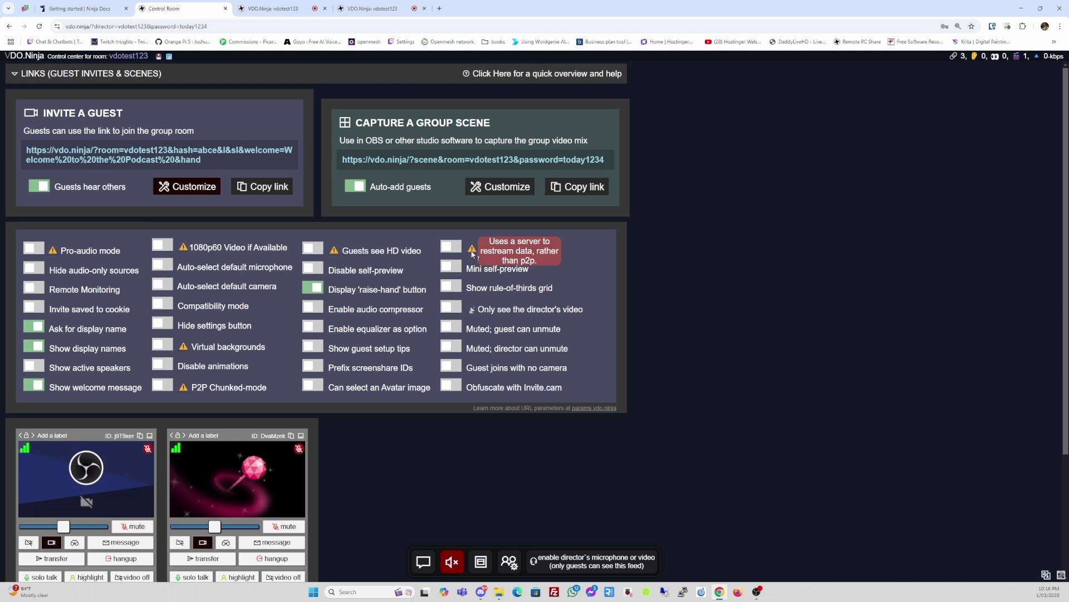
click(452, 247)
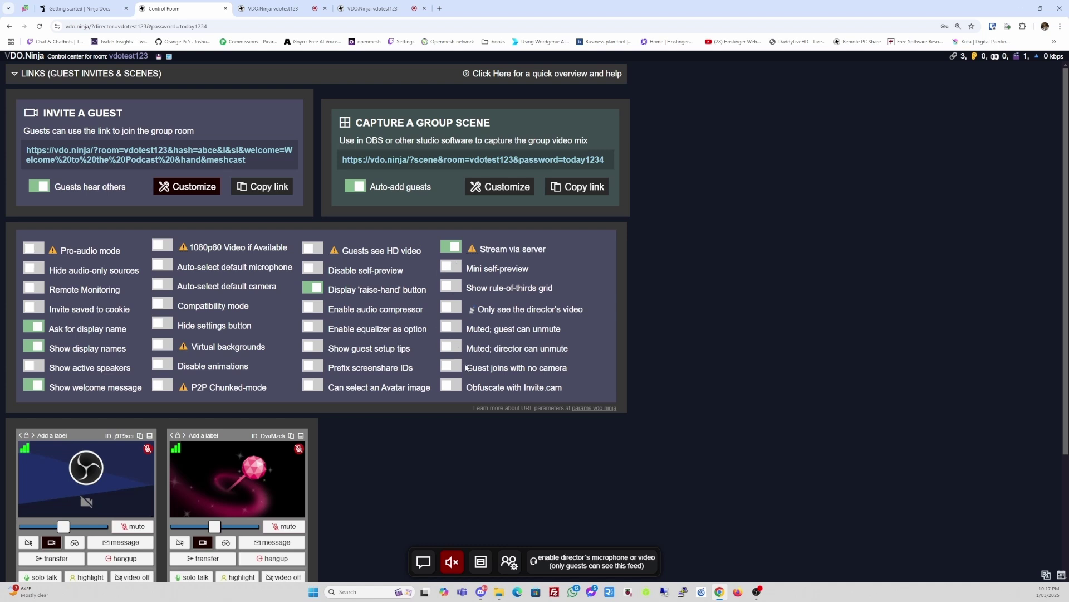
- Copy the updated guest invite link and load it in a new tab
click(262, 187)
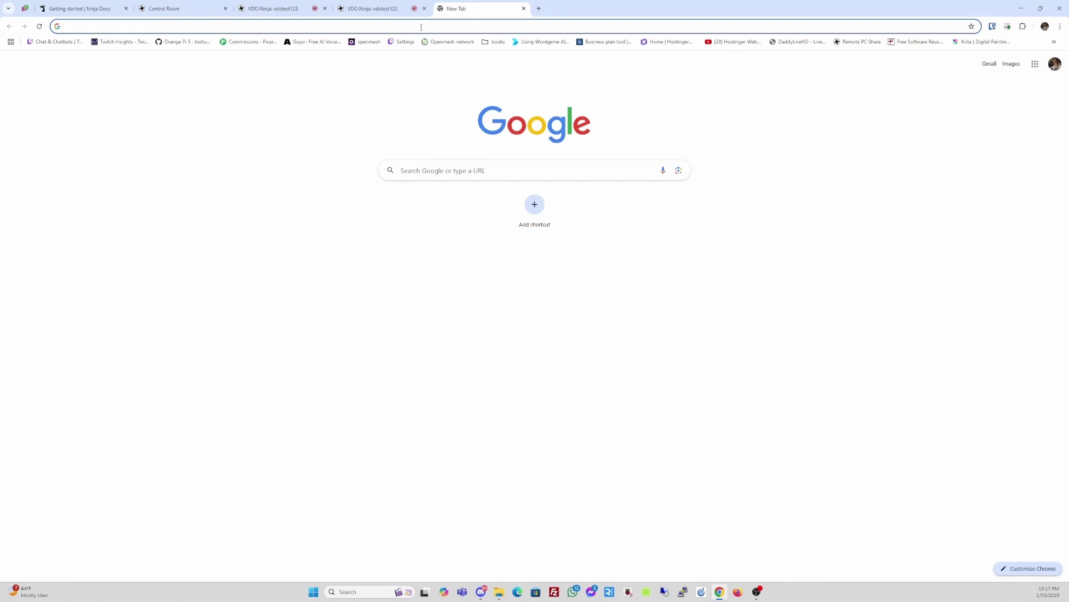
click(423, 26)
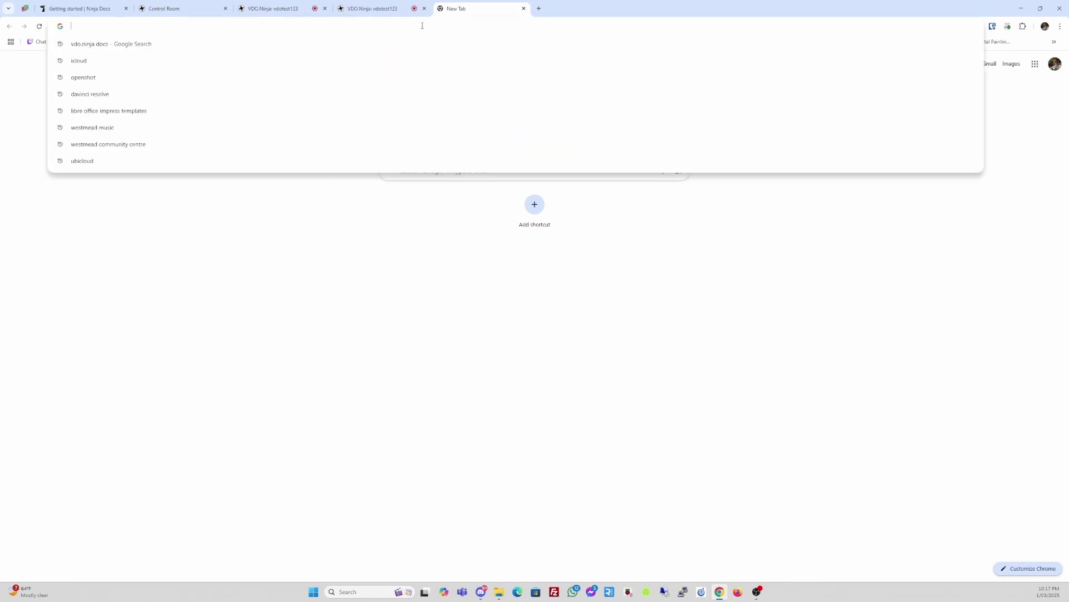
key(ctrl+v)
key(Return)
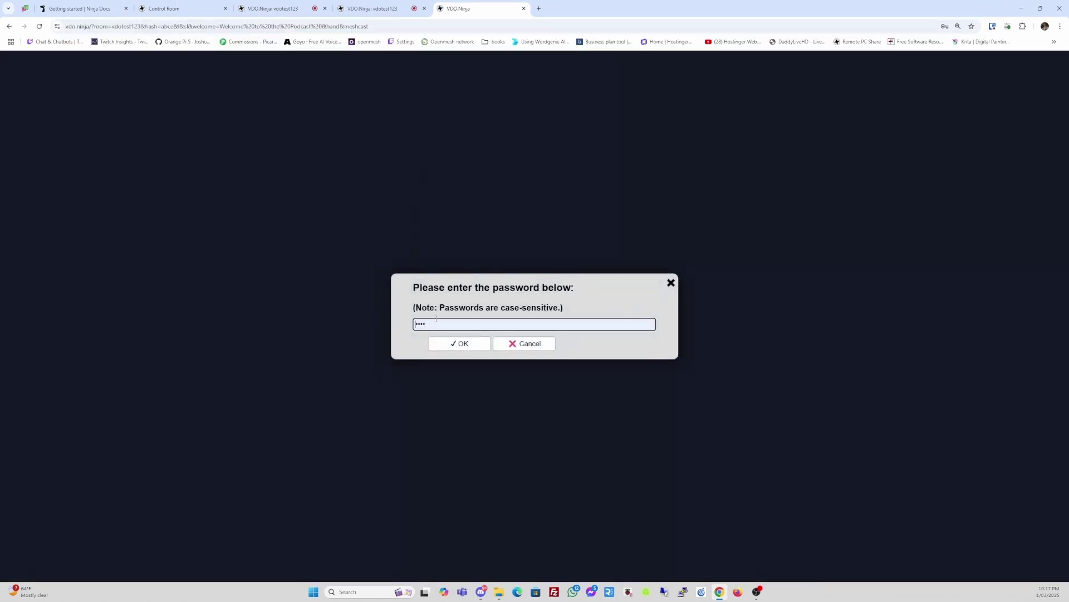
- Enter the room password and a guest display name to reach the join options
click(437, 322)
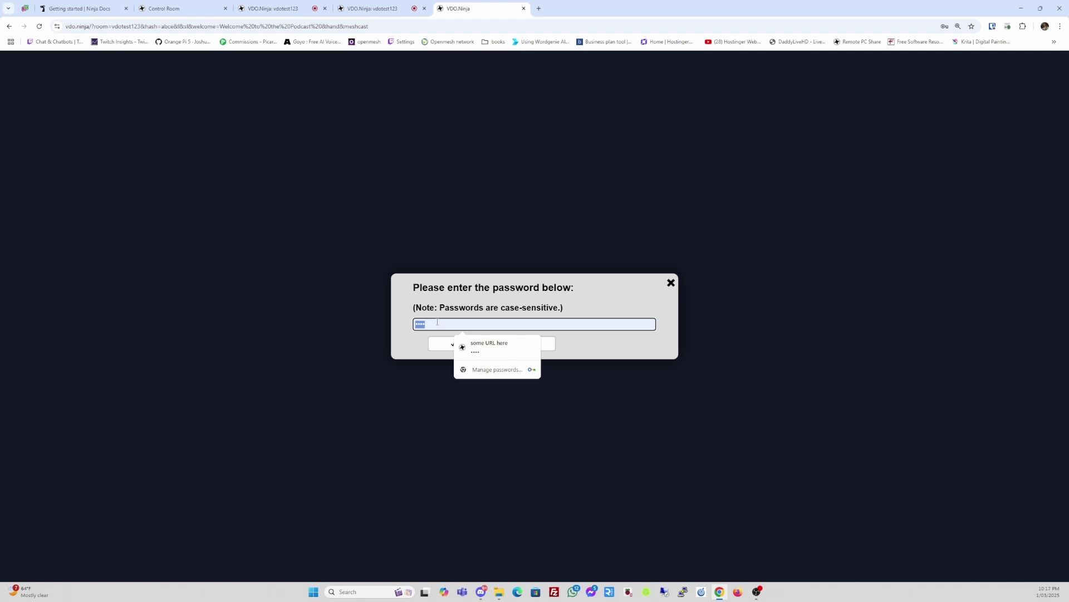
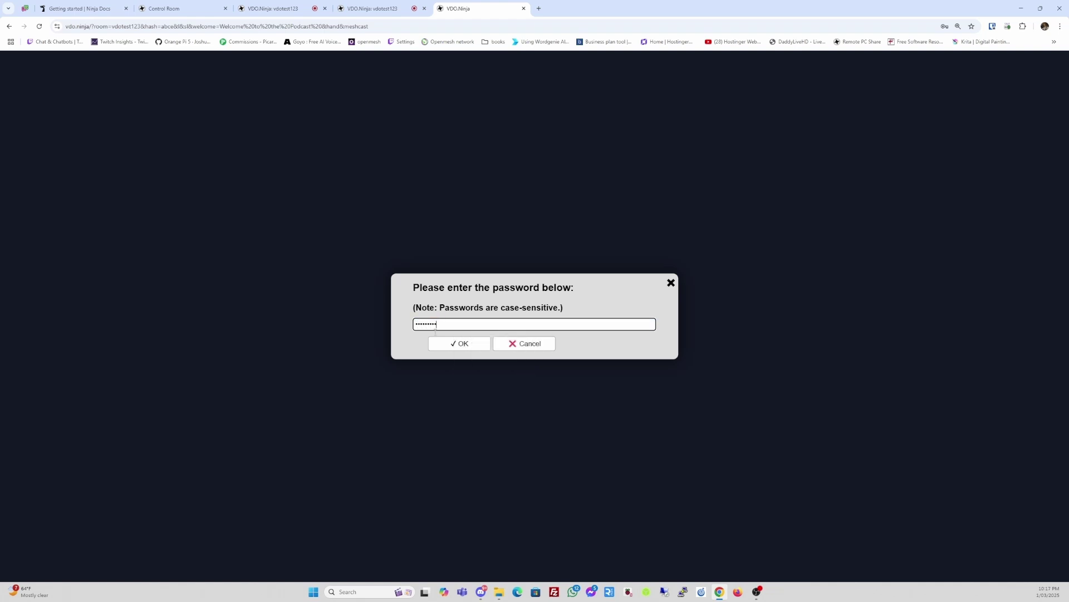
click(448, 348)
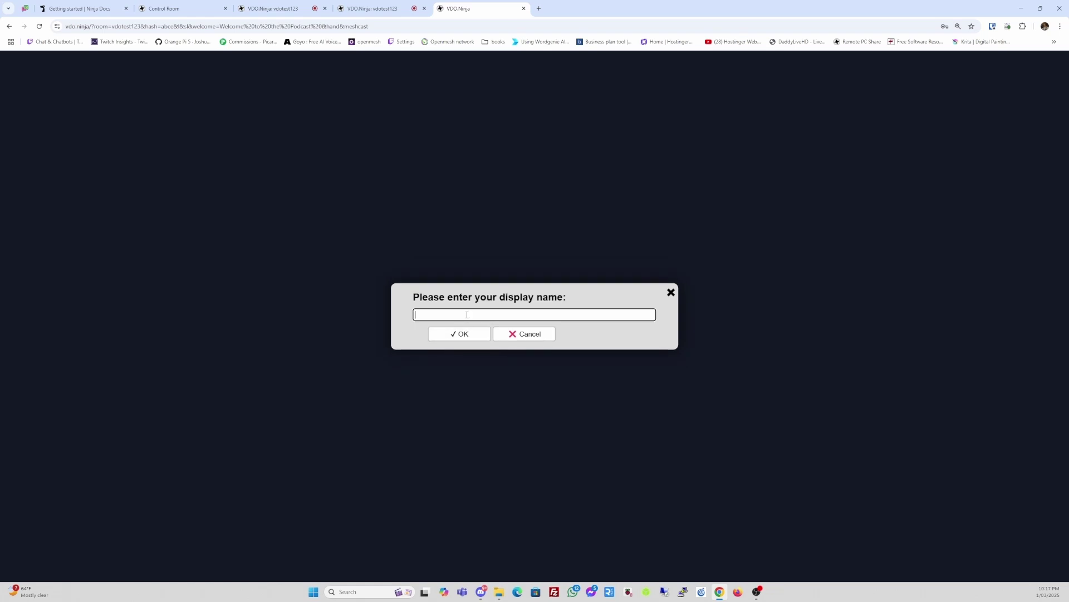
text(John)
click(451, 340)
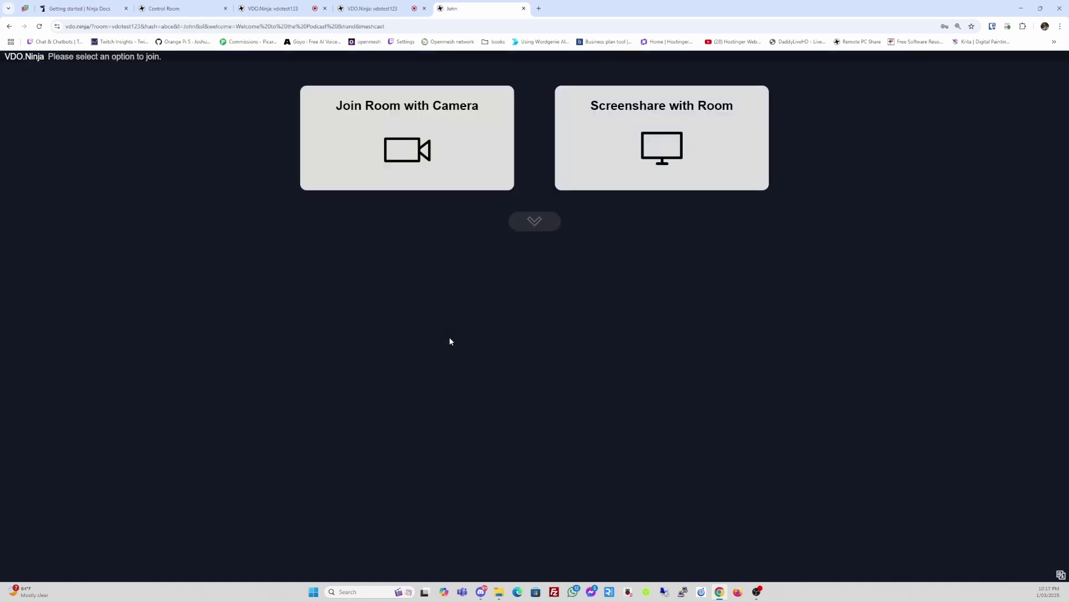
- Join with camera, dismiss the welcome banner, and mute this guest's microphone and speaker
click(405, 164)
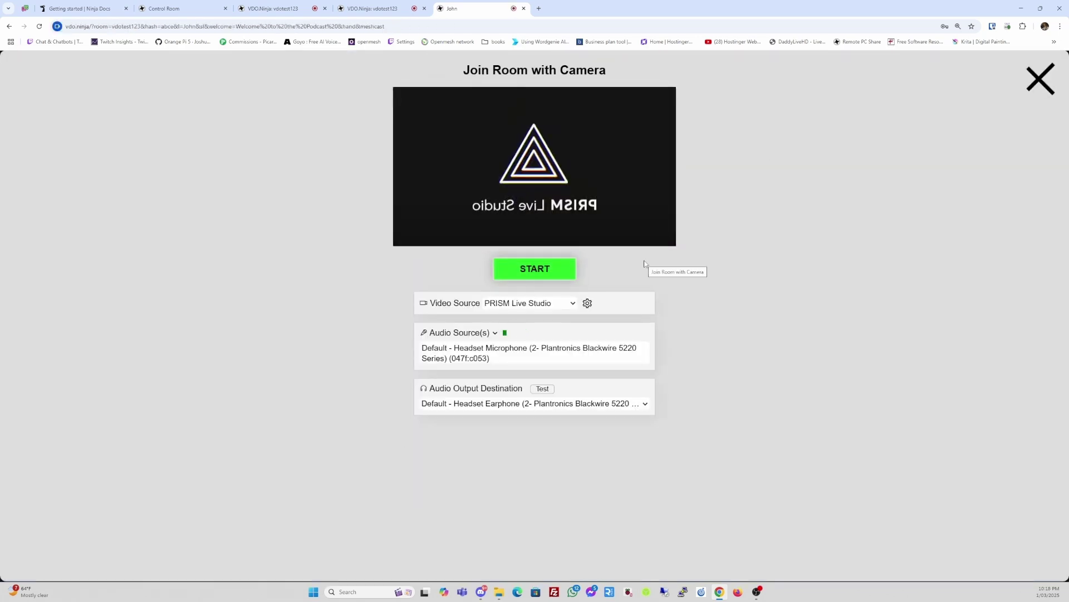
click(535, 269)
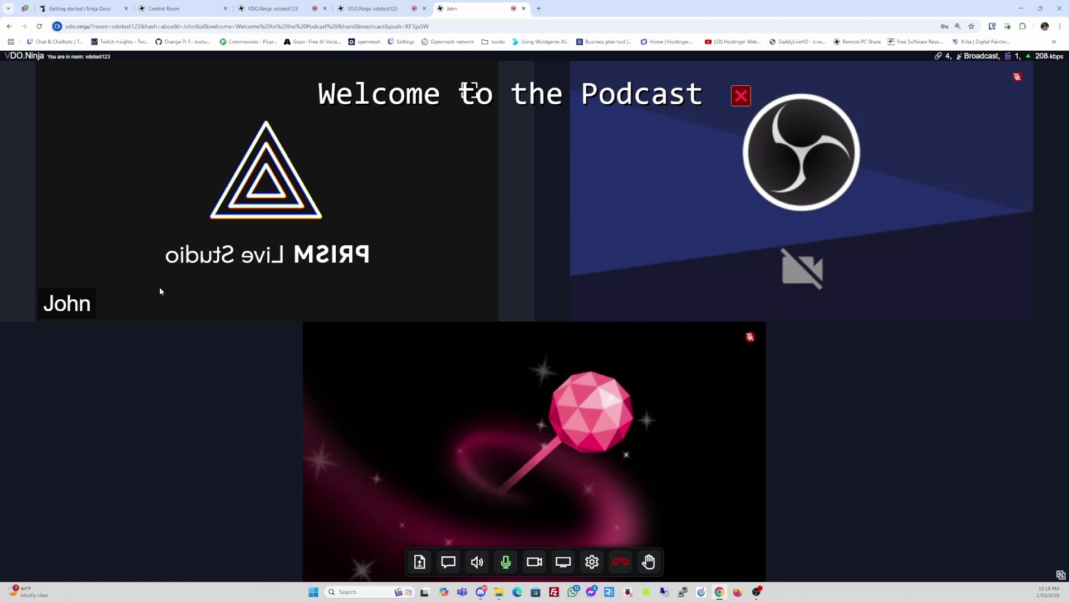
click(740, 97)
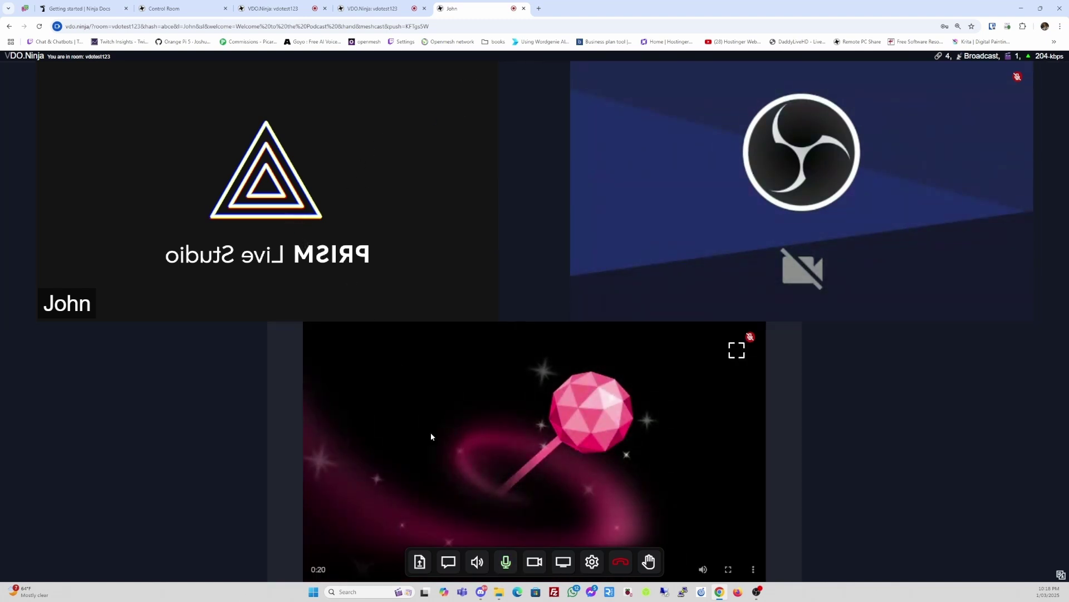
click(505, 561)
click(477, 561)
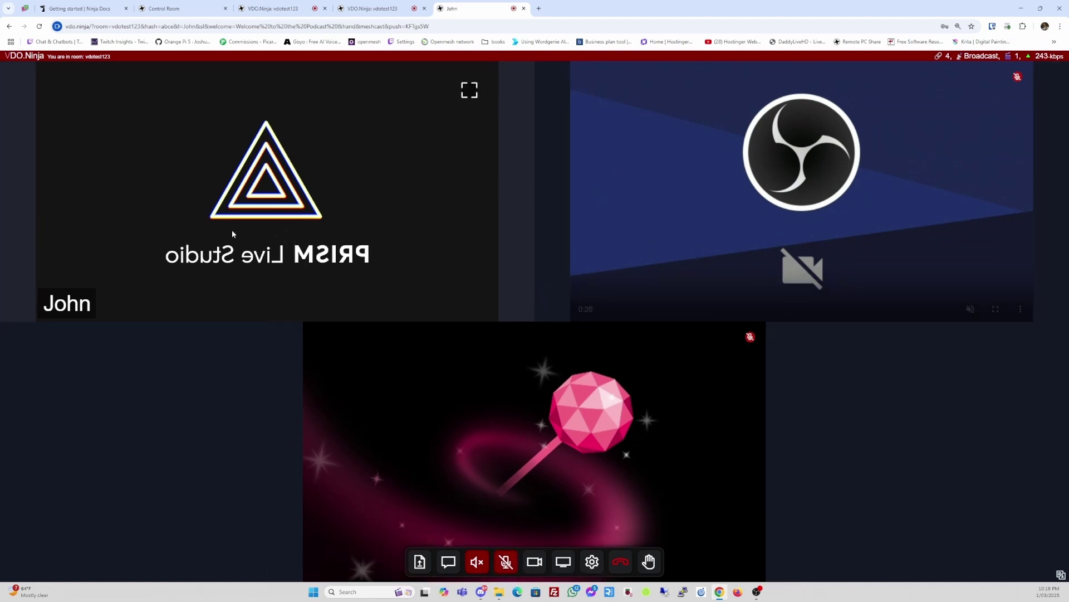
- Look through the guest tabs, including the newly joined guest's page
click(364, 8)
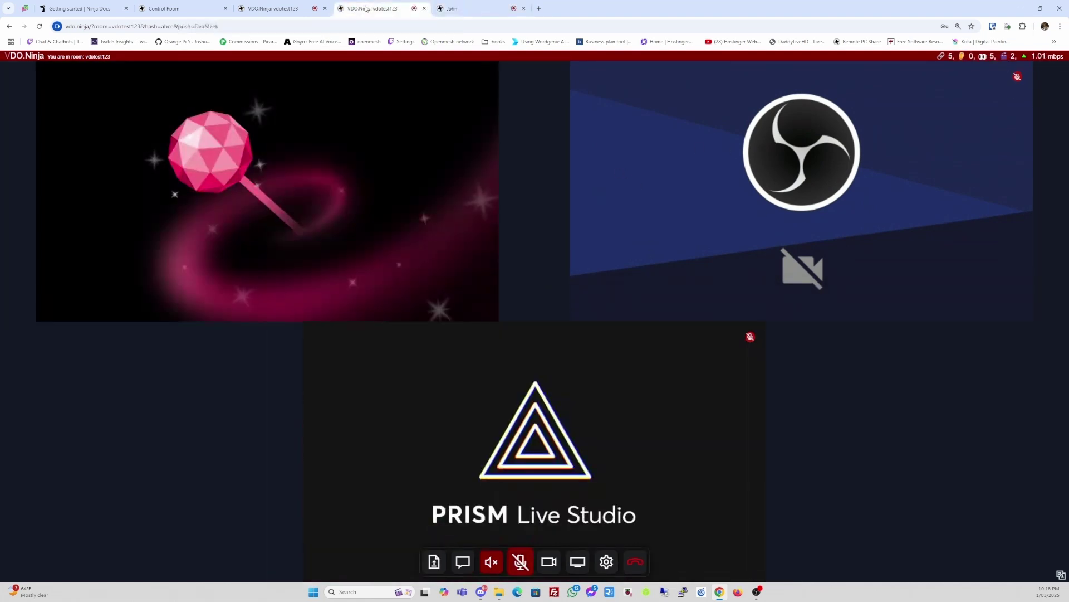
click(475, 7)
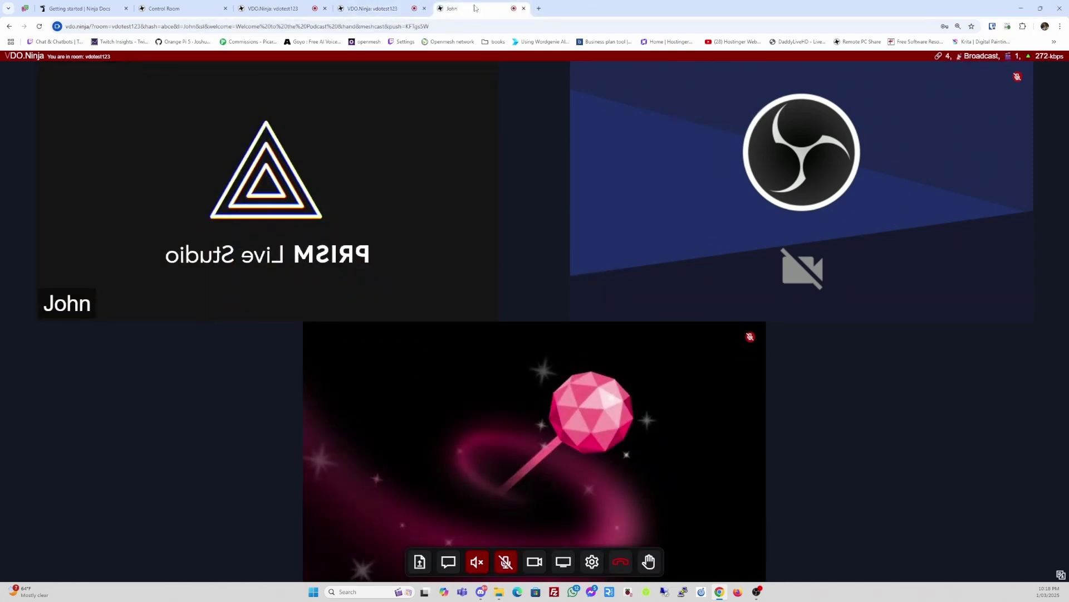
click(379, 9)
click(273, 9)
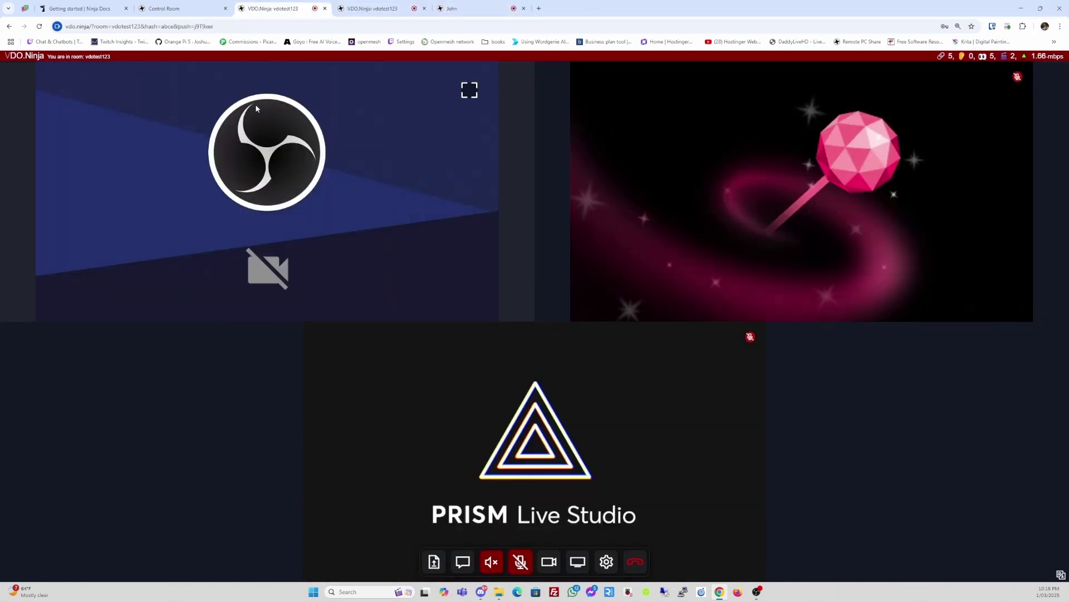
- In the control room, collapse the link customization options and open a guest's room view
click(187, 9)
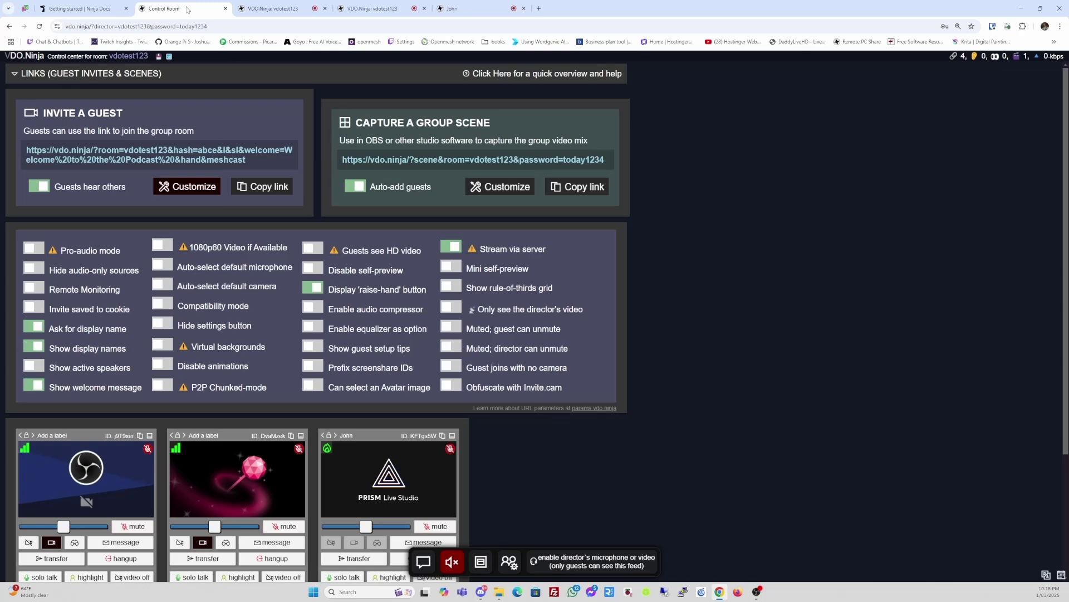
scroll(576, 262, down, 3)
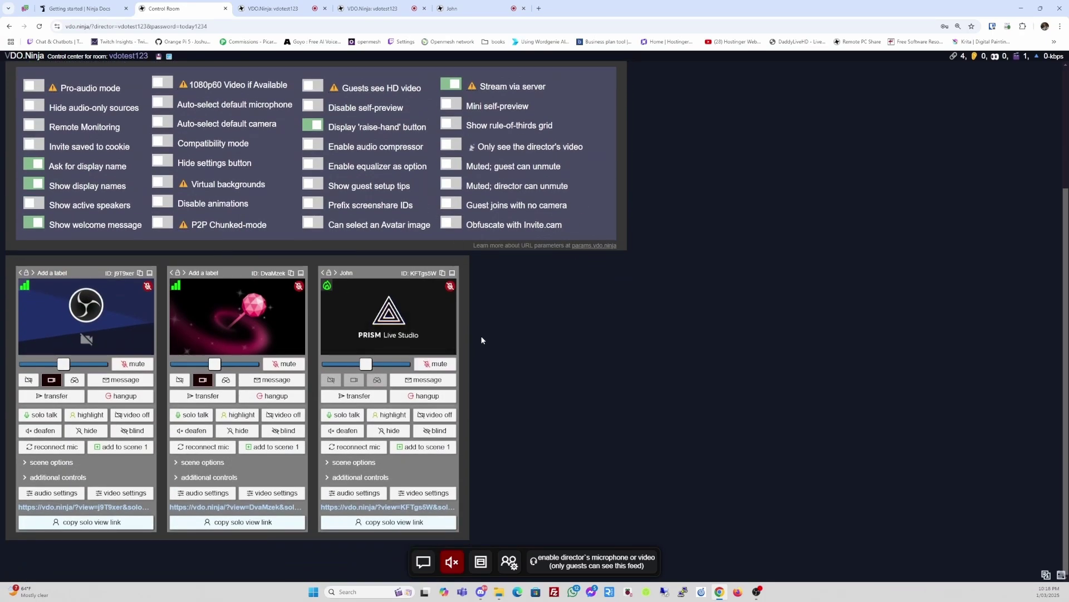
scroll(482, 336, up, 3)
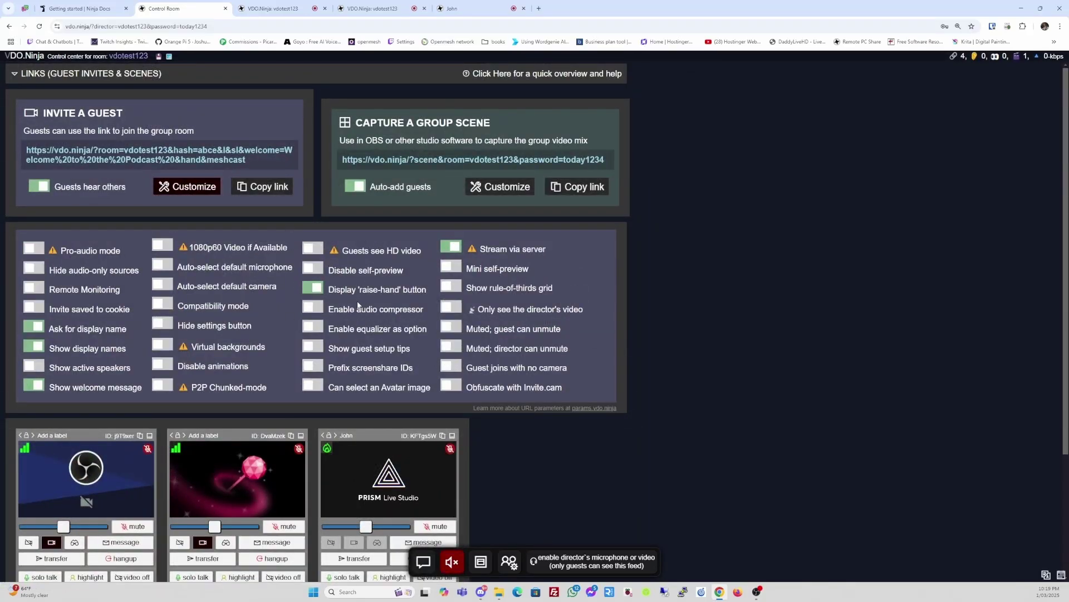
click(186, 193)
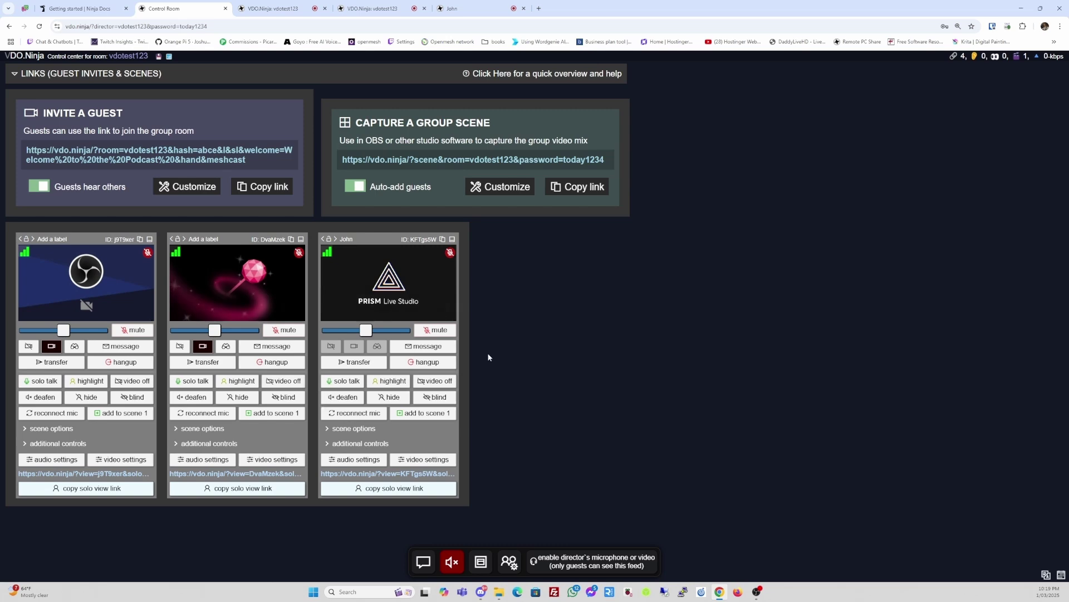
click(379, 8)
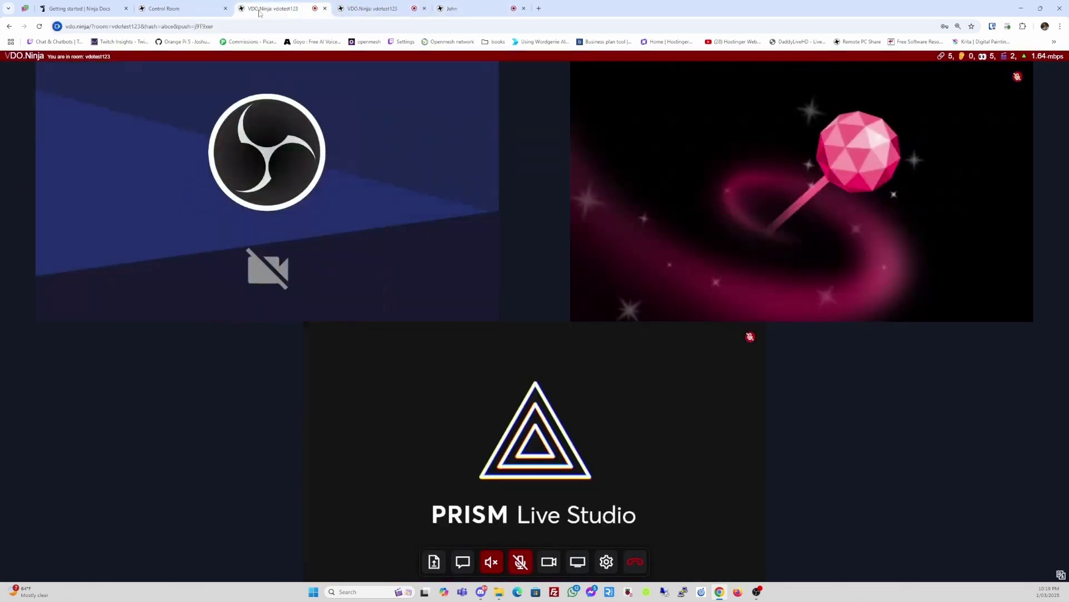
- Preview the Guest 1 and Guest 2 scenes in OBS, ending on the three-feed Group Scene
click(172, 9)
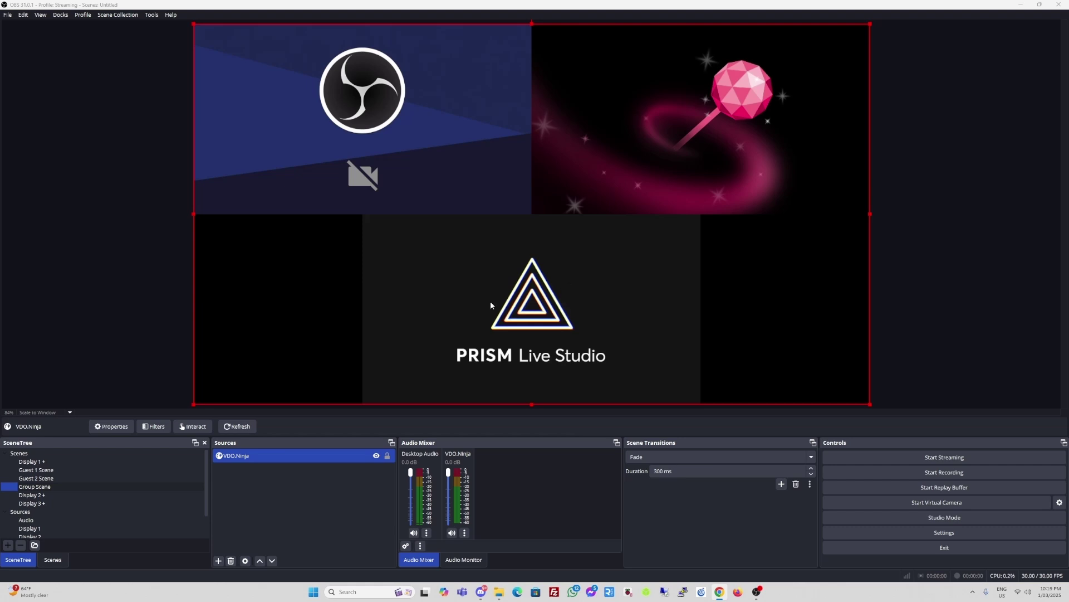
click(40, 470)
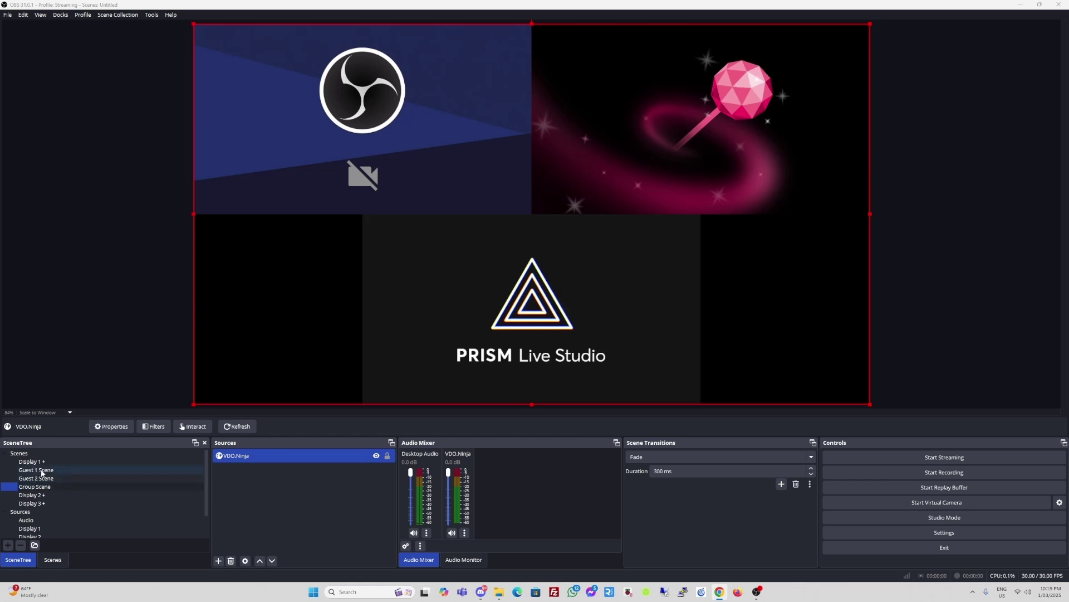
click(41, 479)
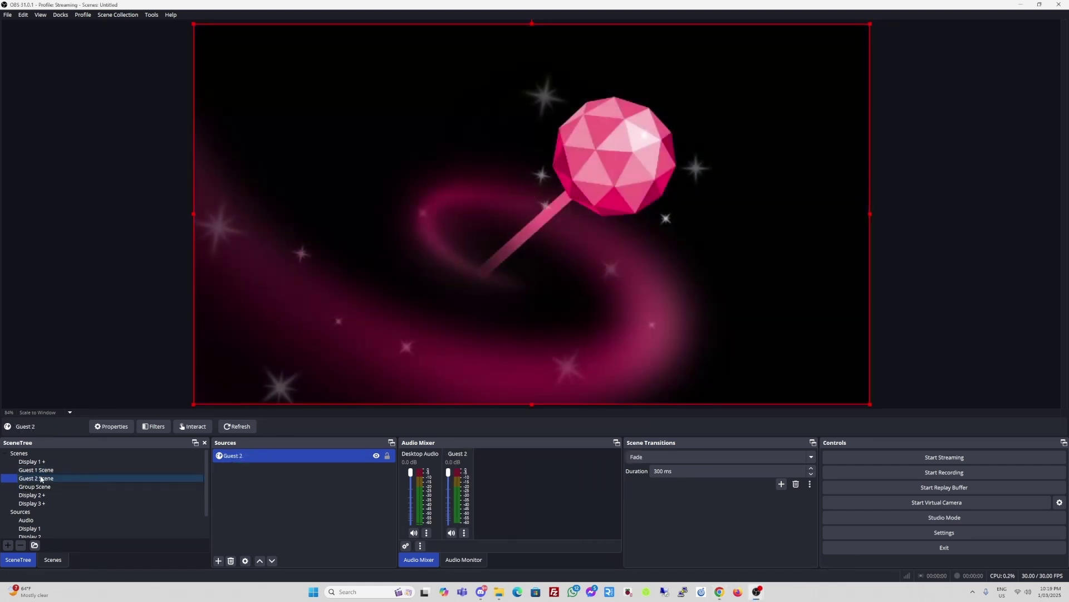
click(41, 488)
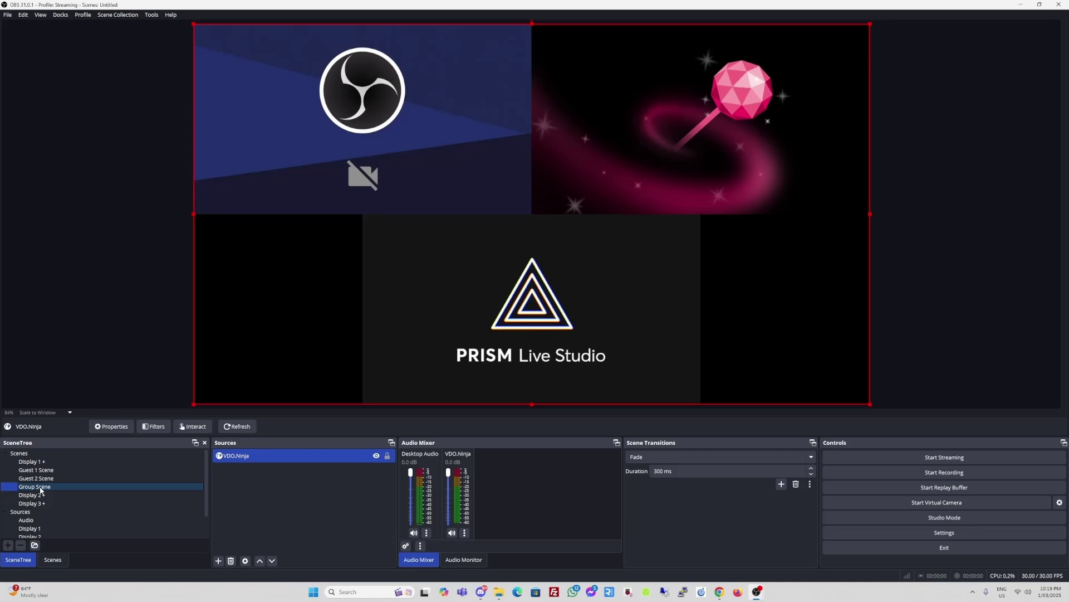
- Create a new OBS scene named Guest 3 Scene
click(8, 545)
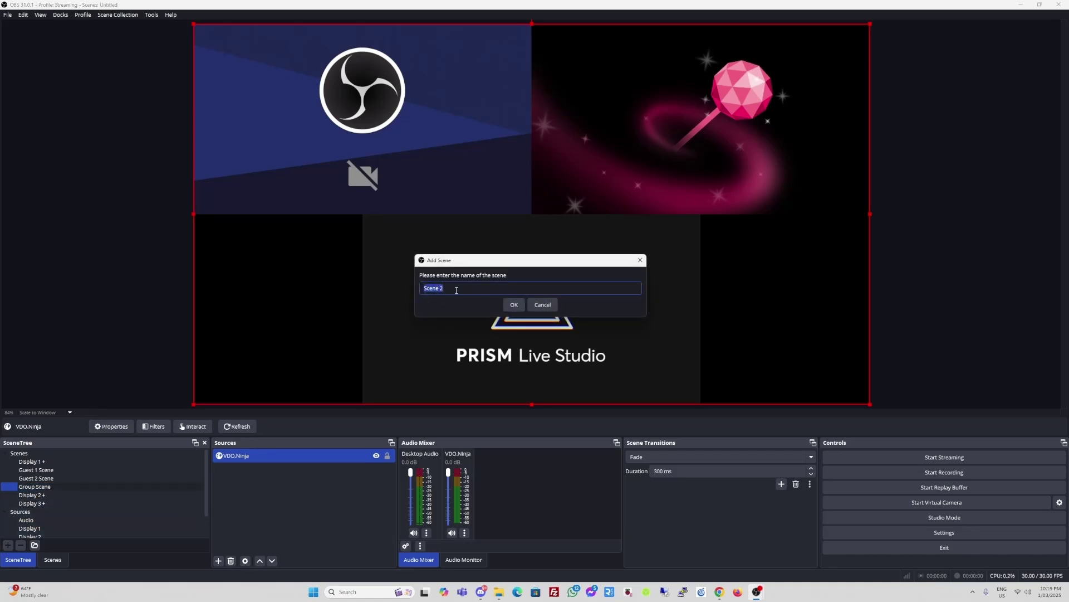
text(Ges)
text(uest 3)
text( Scene)
click(513, 306)
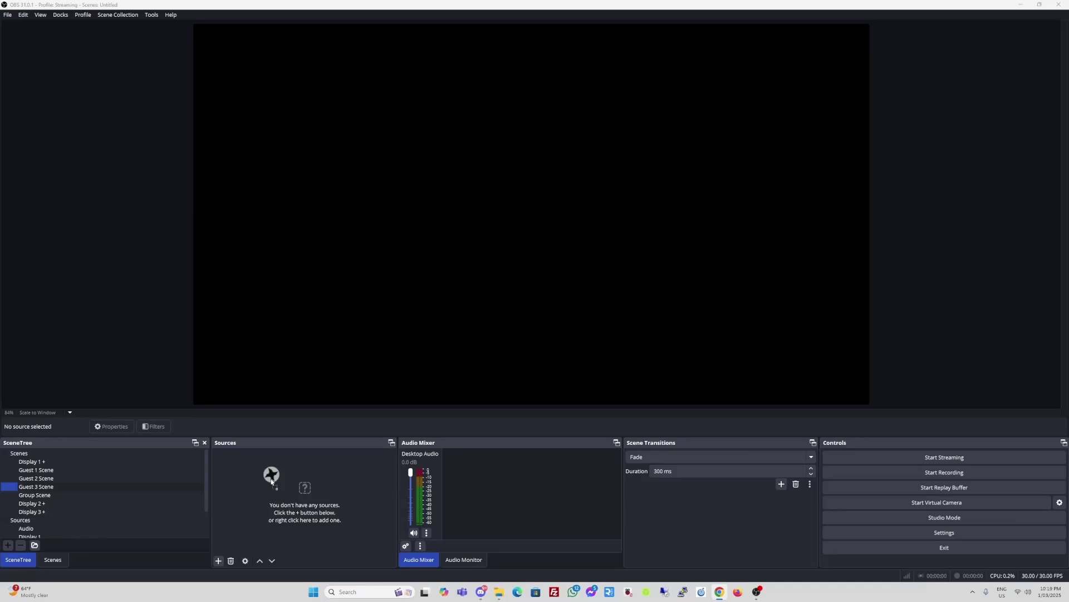
- Add the third guest's solo view link as a browser source and review its settings
drag(272, 480, 274, 482)
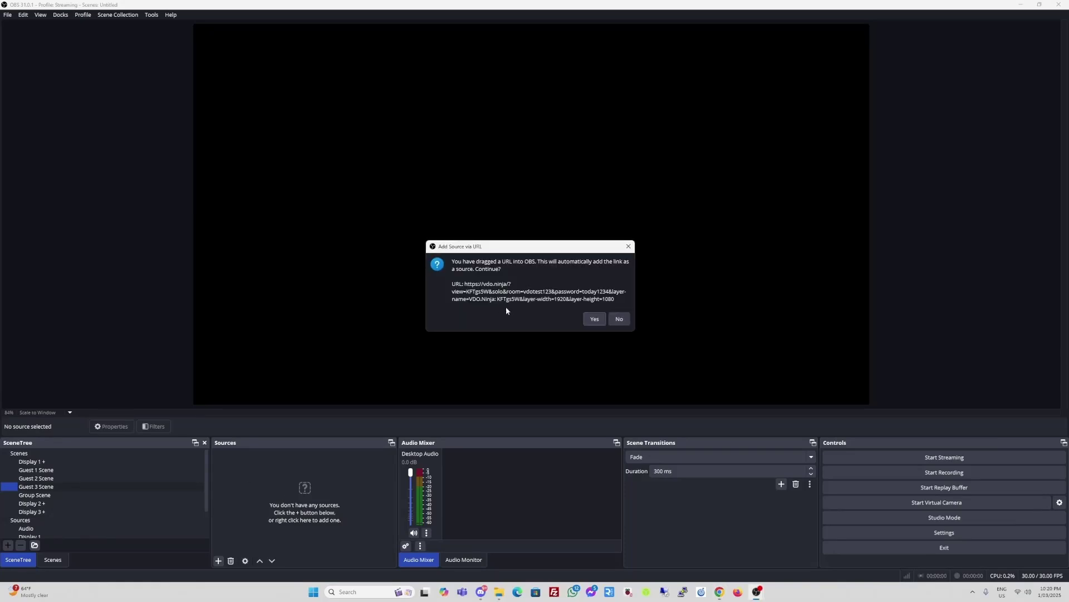
click(594, 319)
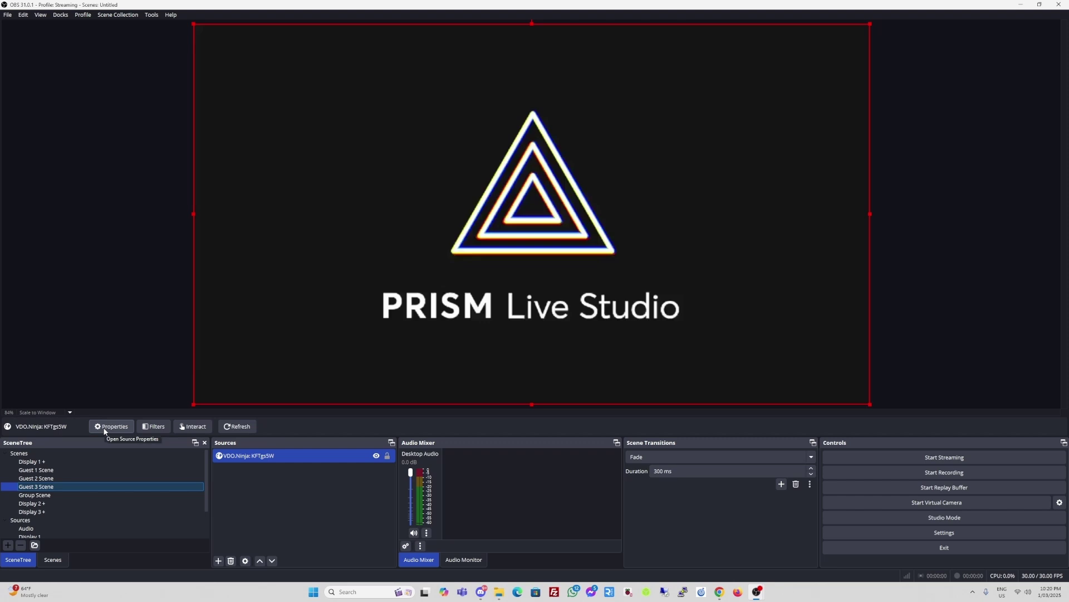
click(105, 428)
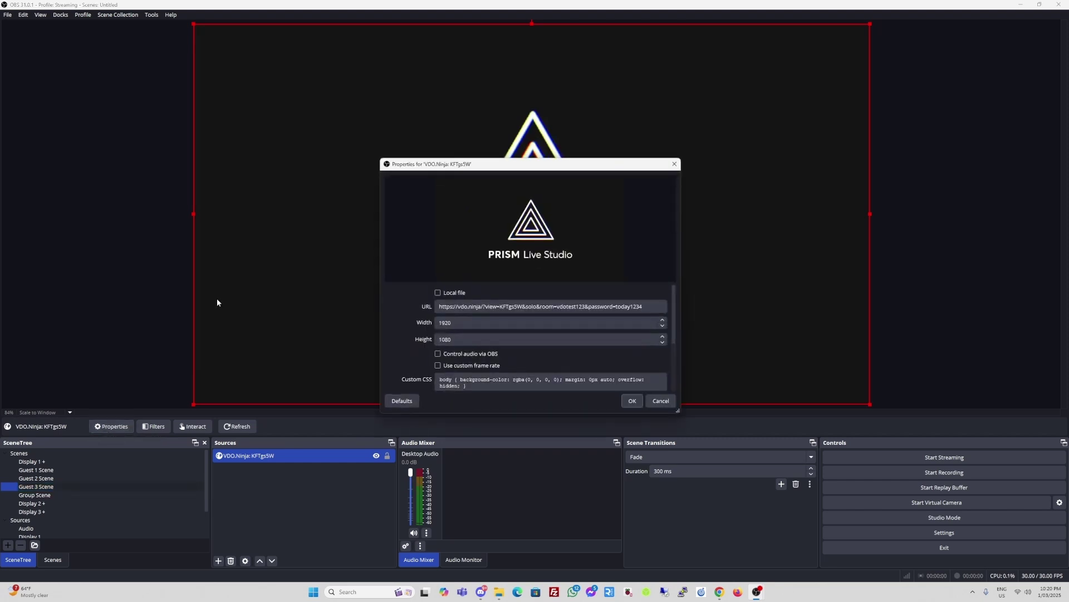
scroll(674, 323, down, 3)
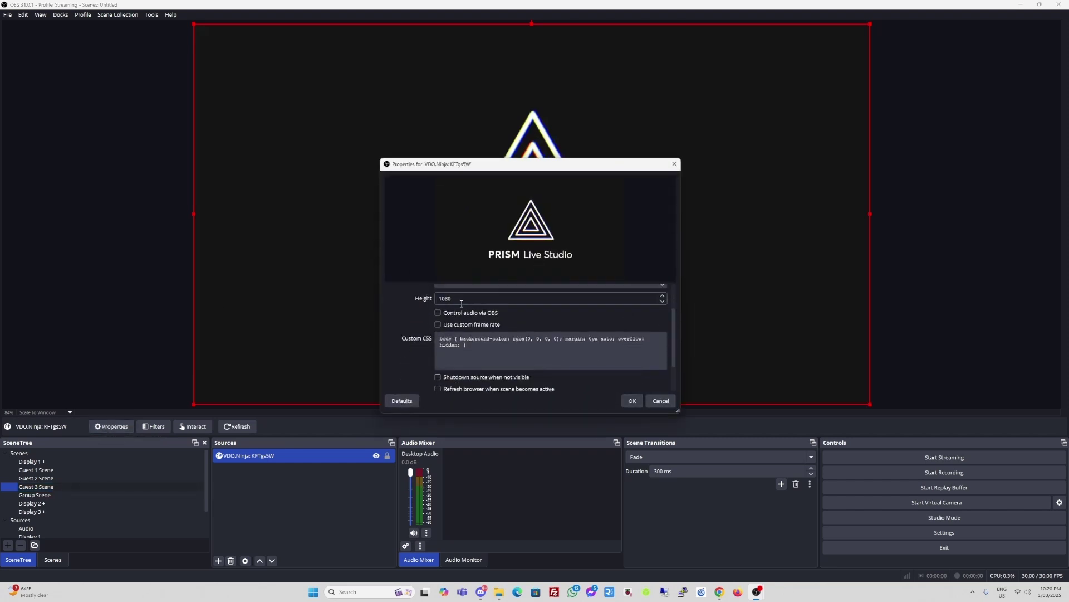
click(626, 400)
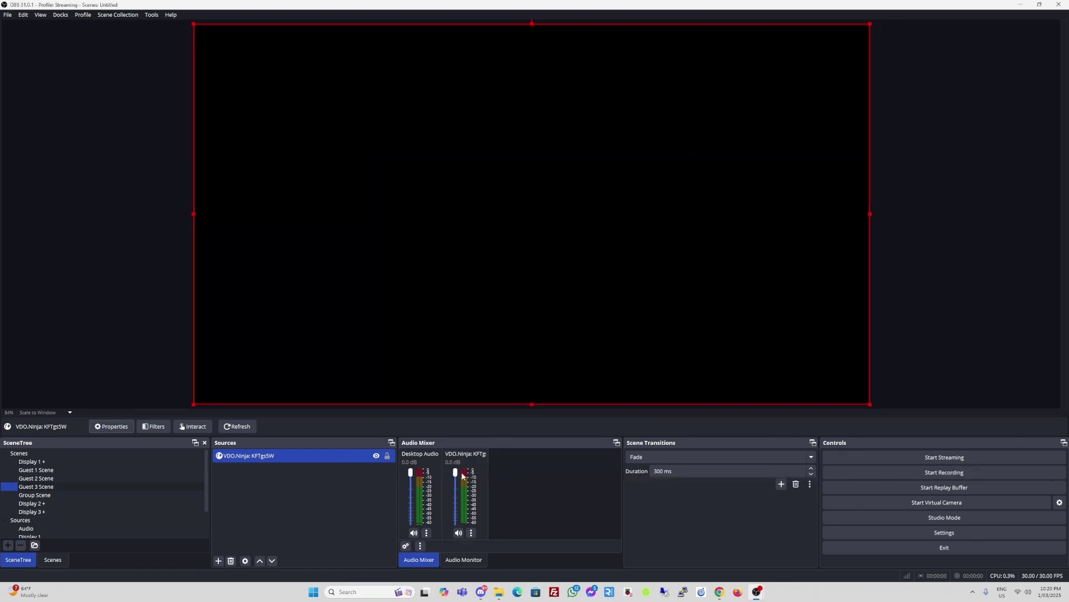
- Check the Guest 1, Guest 2 and Guest 3 scenes, ending on the Group Scene
click(49, 471)
click(50, 478)
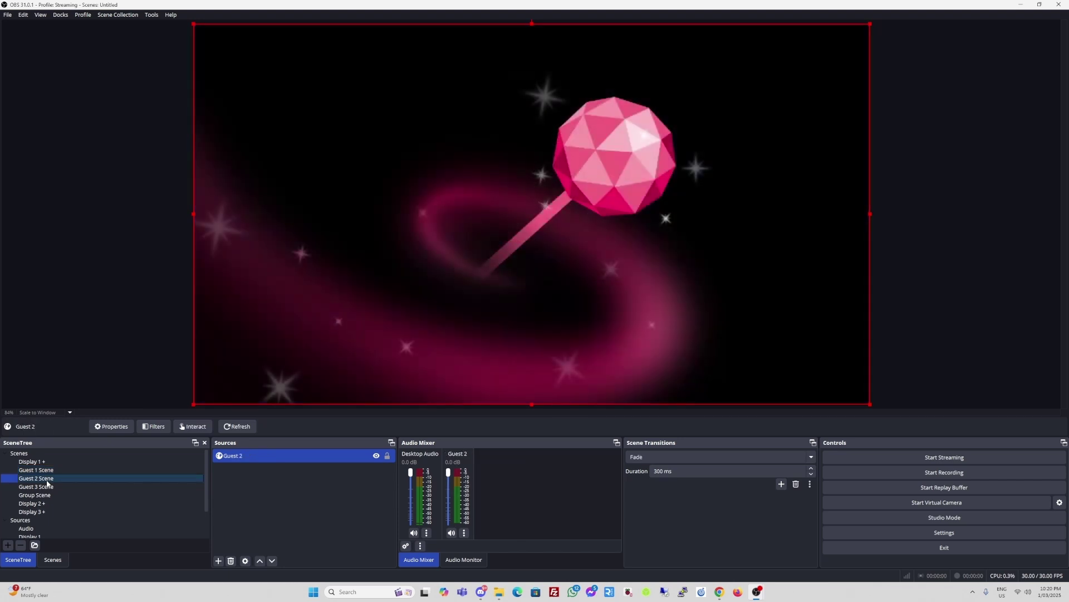
click(48, 486)
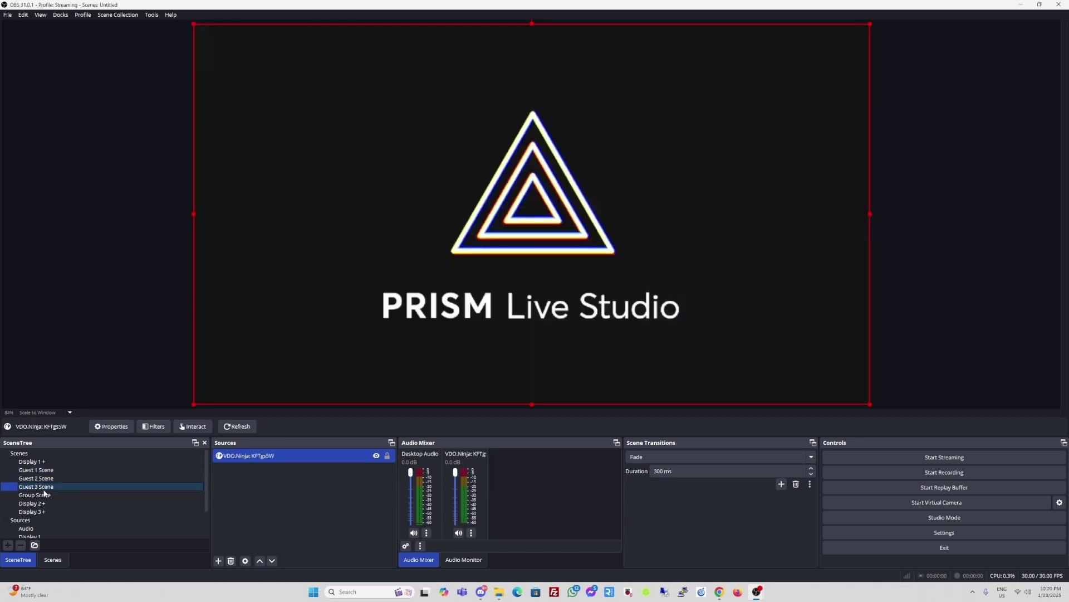
click(44, 494)
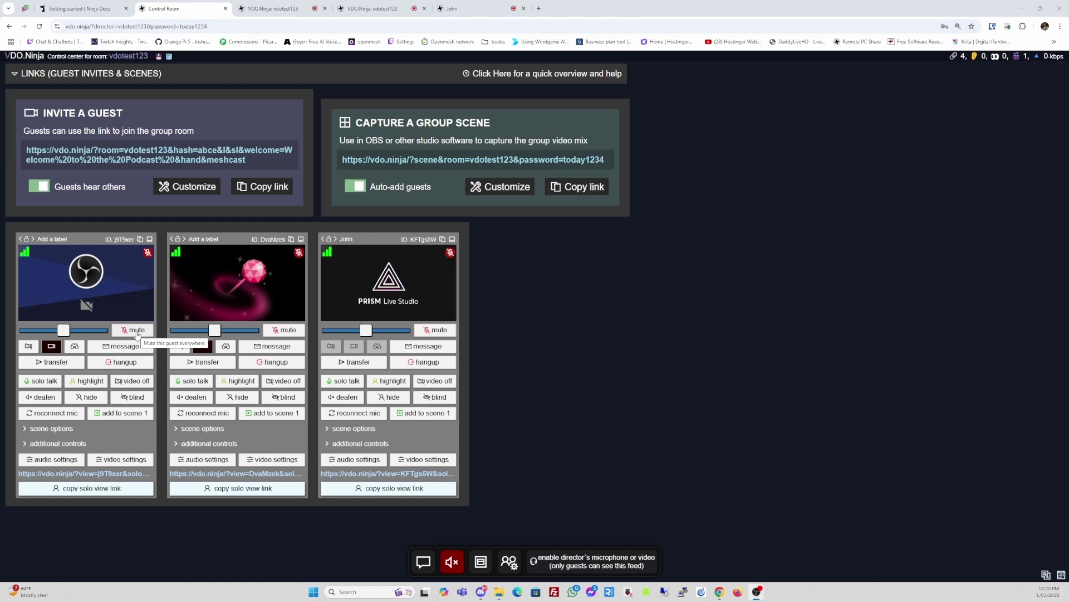
- Mute the first guest, with the OBS-logo feed, for everyone in the room
click(136, 330)
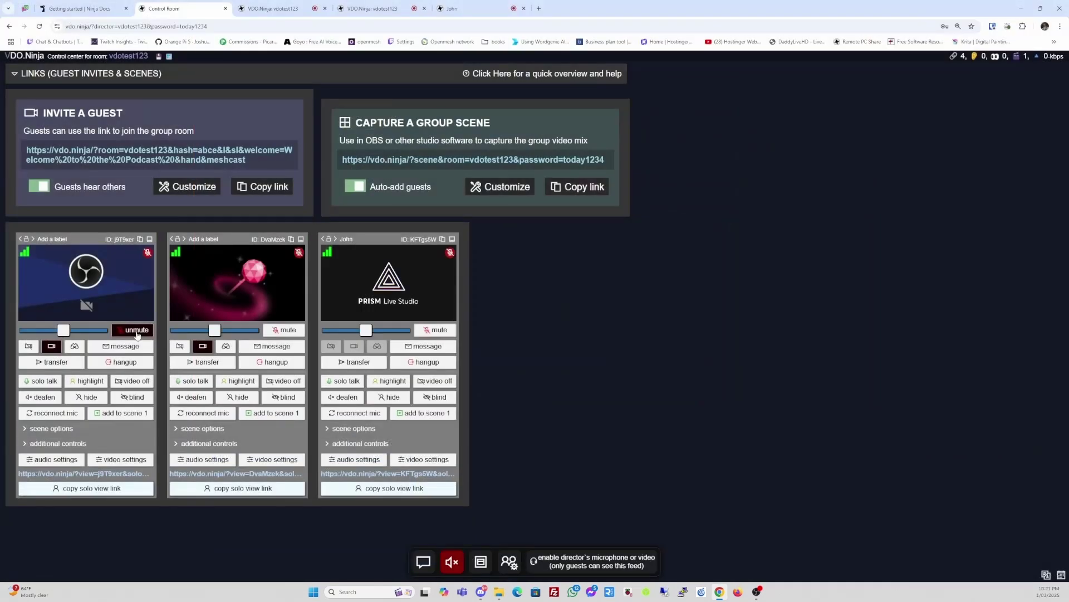
- Unmute the first guest, send them 'Hi how is your day', and view their tab
click(136, 331)
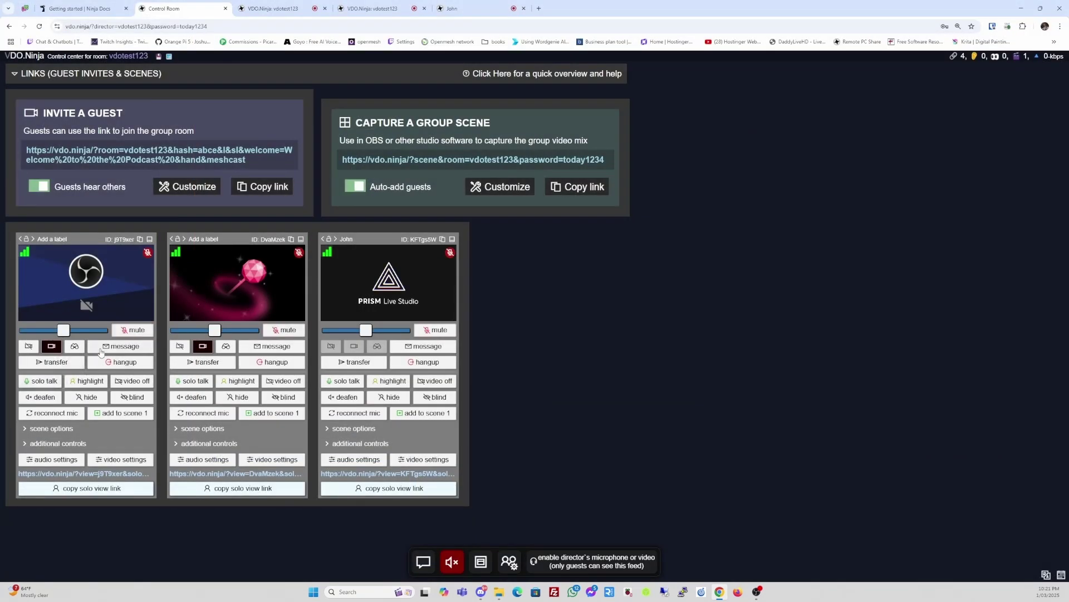
click(117, 347)
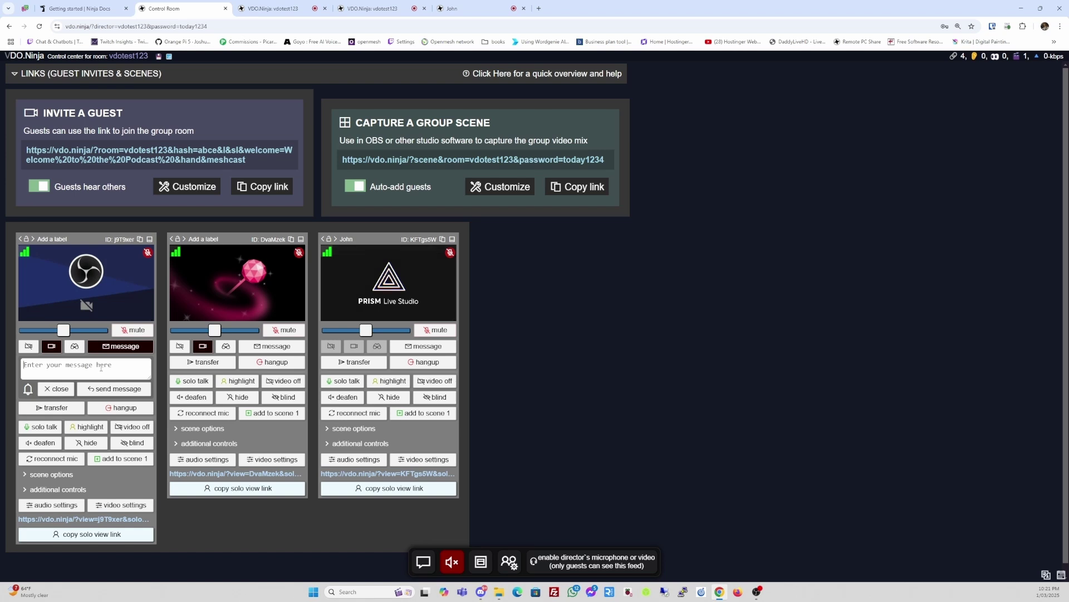
text(Hi how is your day)
click(119, 390)
click(272, 10)
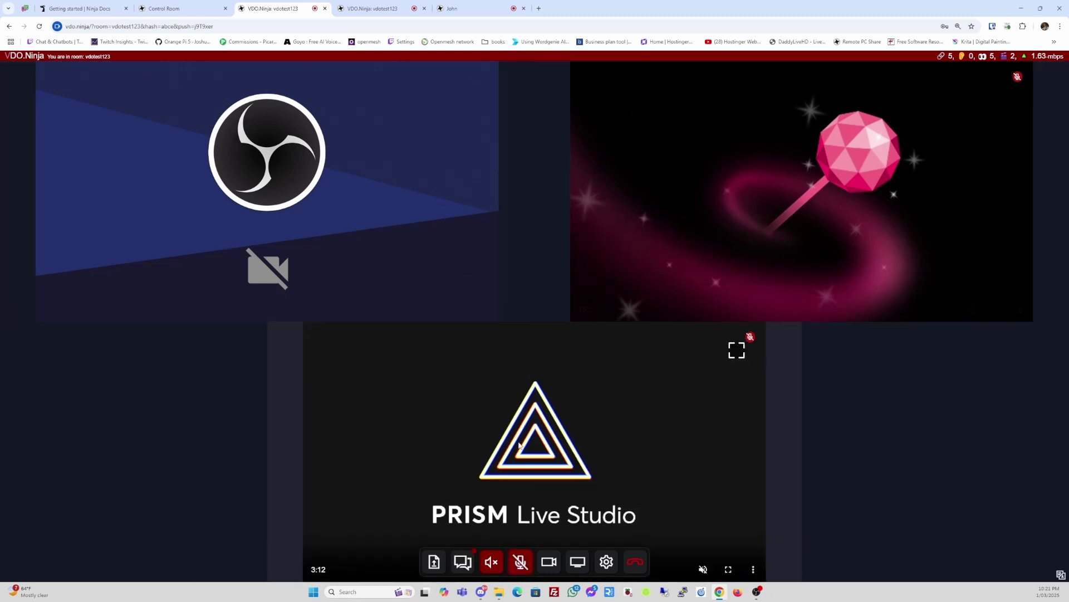
- Check the chat in all three guest tabs, confirming only the first guest got the director's message
click(464, 562)
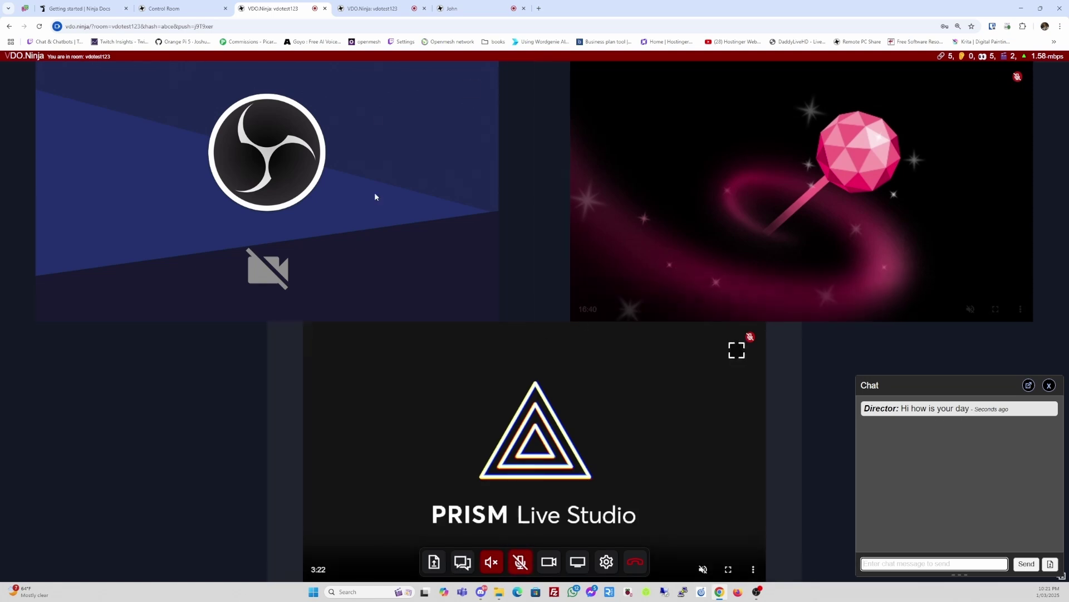
click(377, 8)
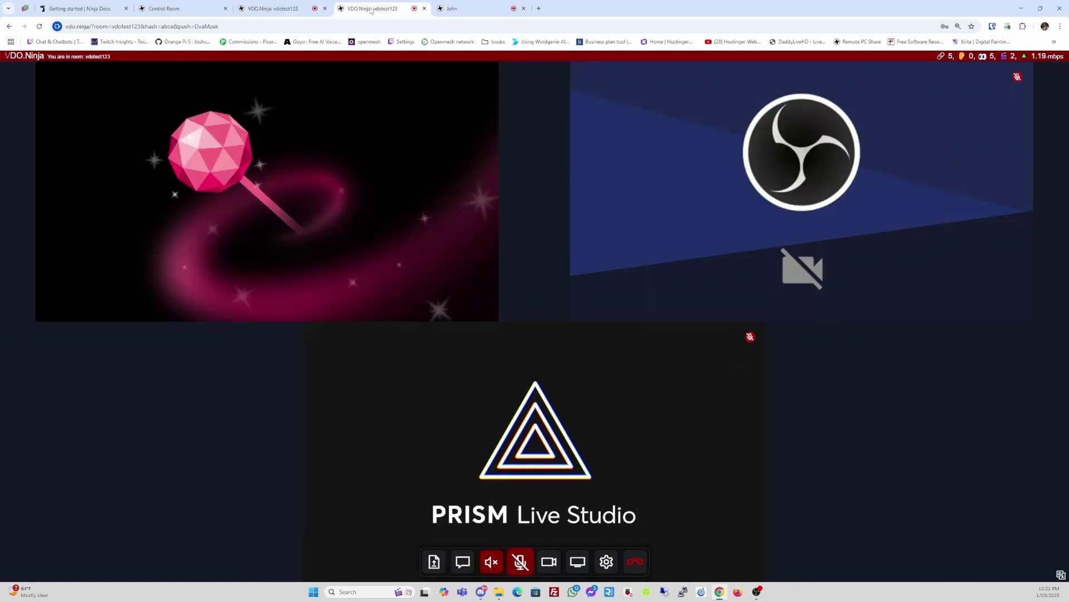
click(463, 561)
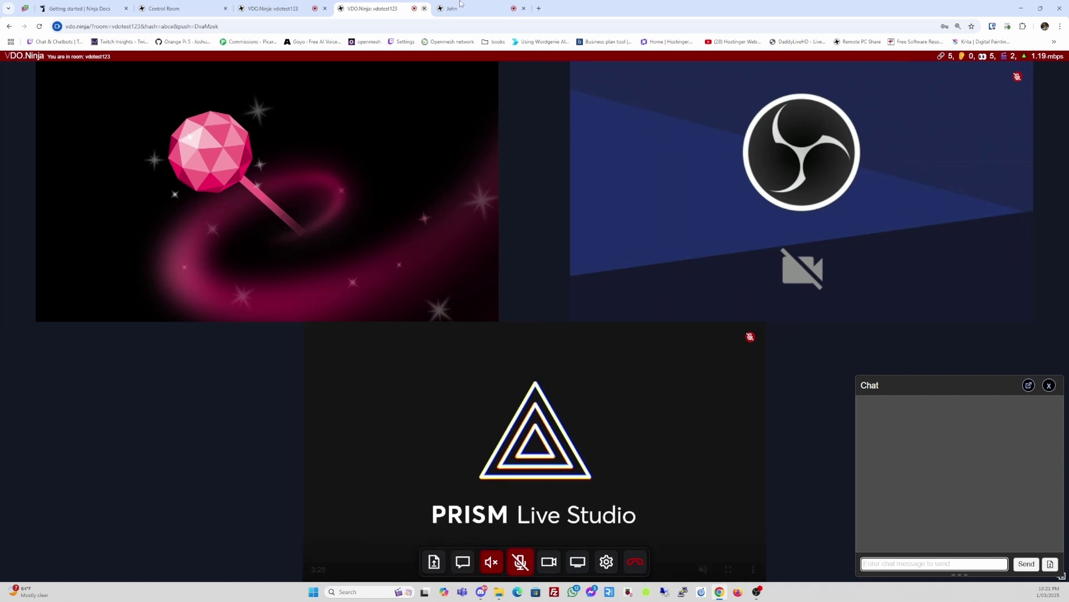
key(ctrl+Tab)
click(448, 561)
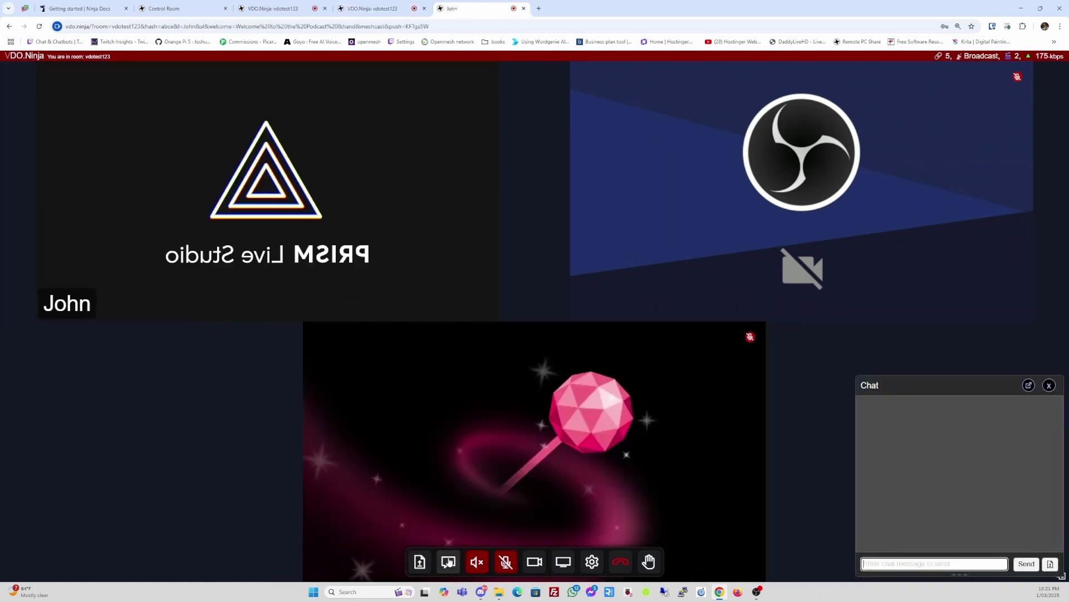
click(368, 10)
click(328, 12)
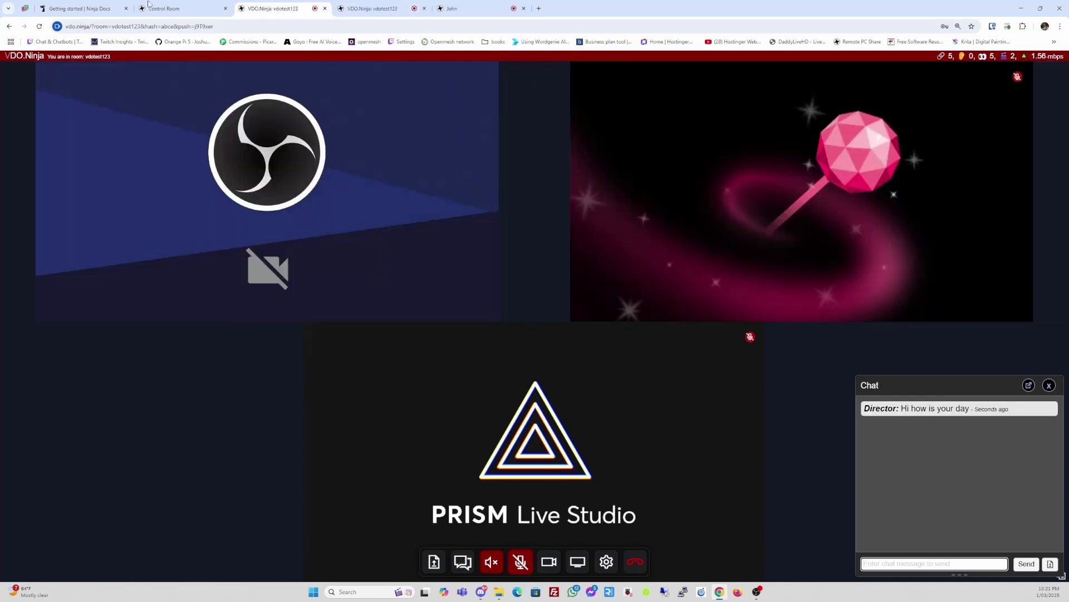
click(167, 8)
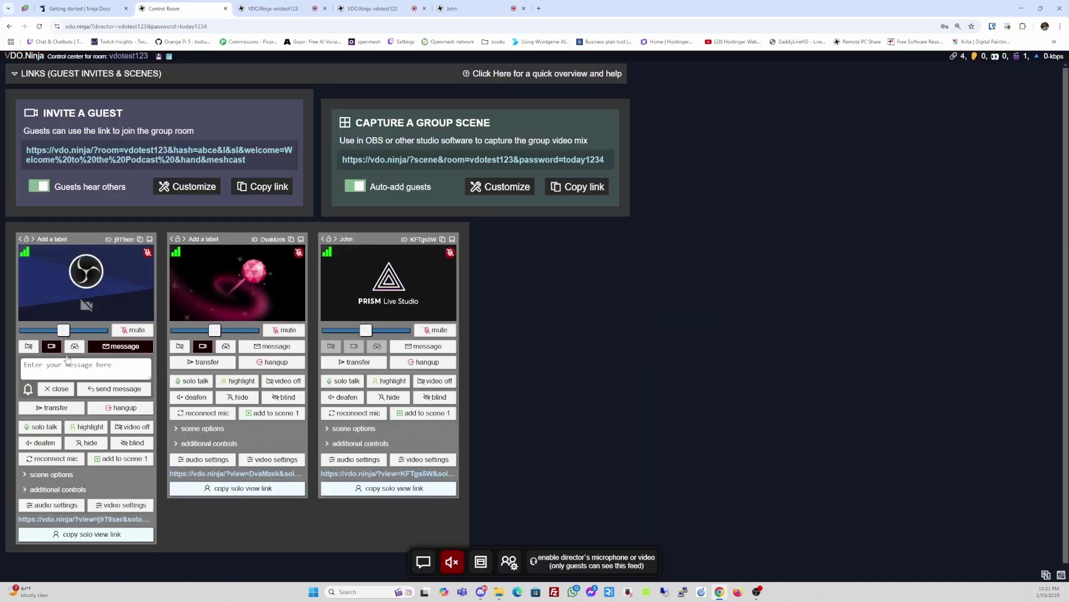
- Close the first guest's message box and cancel transferring them to another room
click(60, 390)
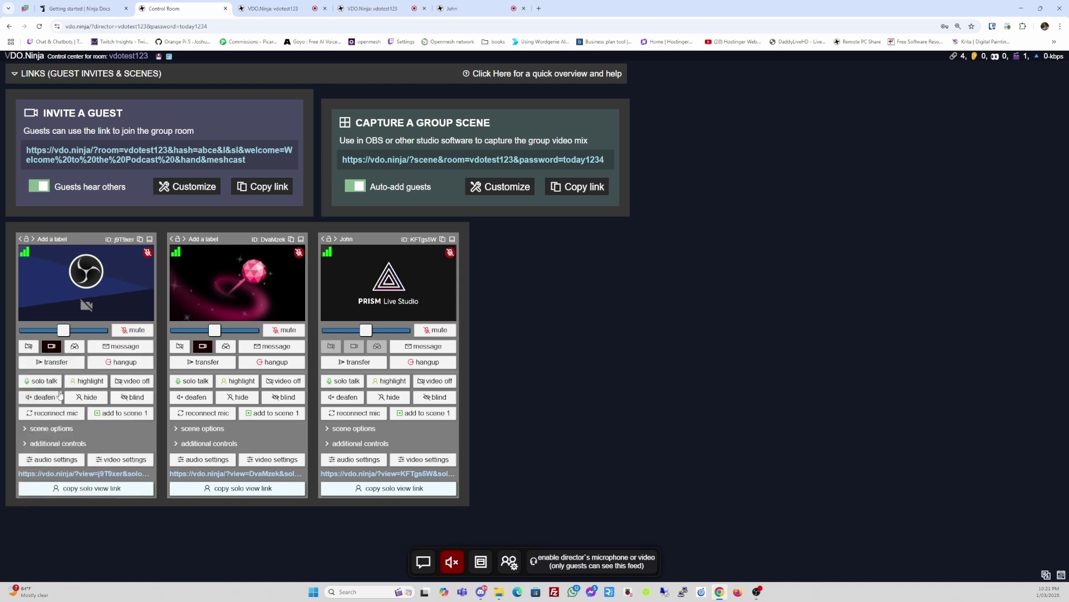
click(50, 362)
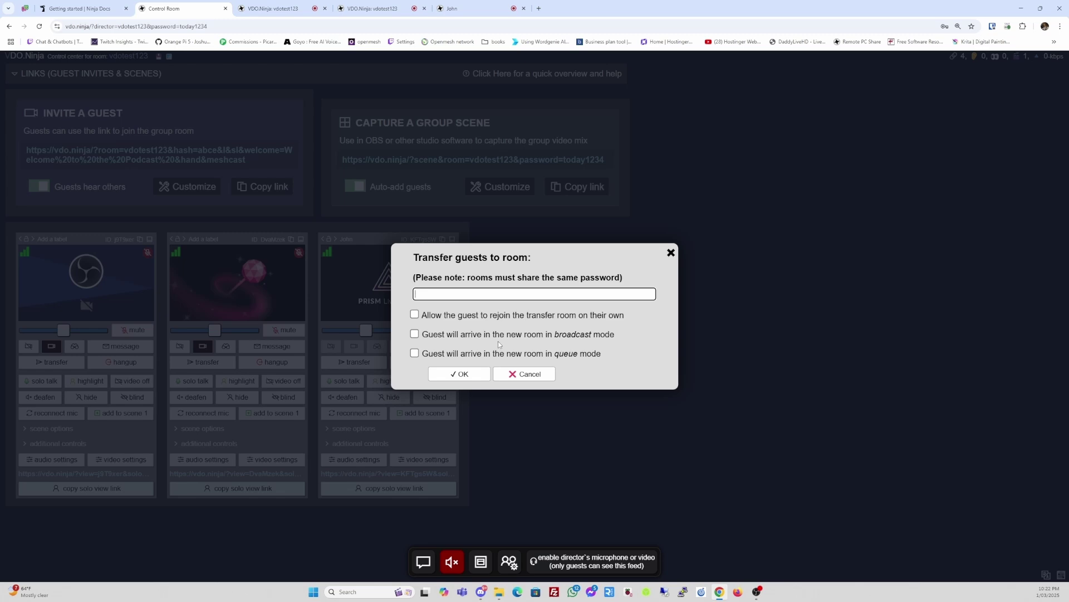
click(526, 376)
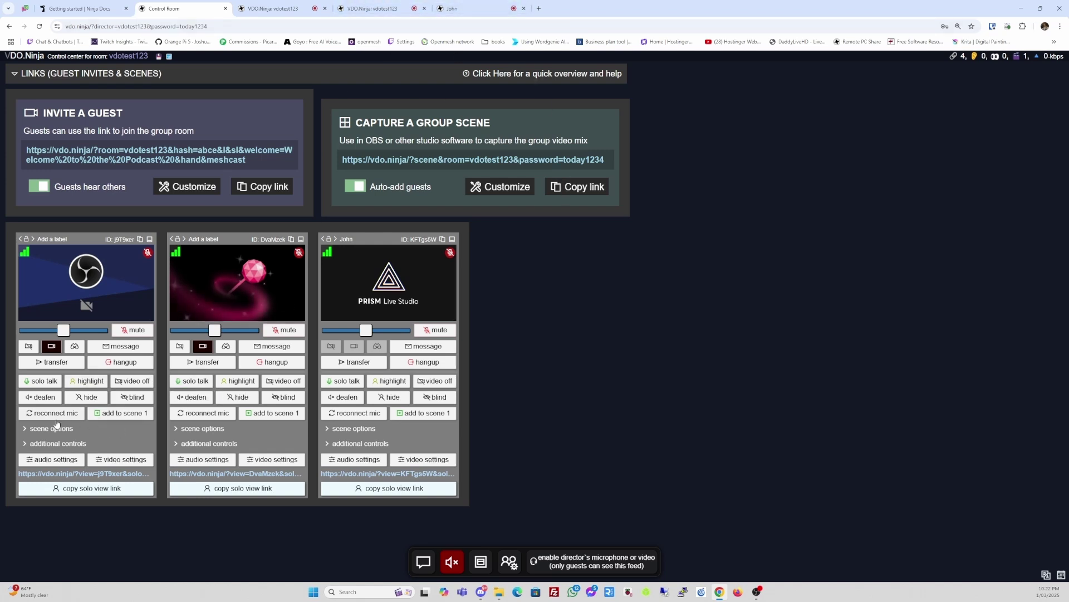
- Highlight the first guest, then preview the Guest 2, Guest 3 and Group scenes in OBS
click(85, 381)
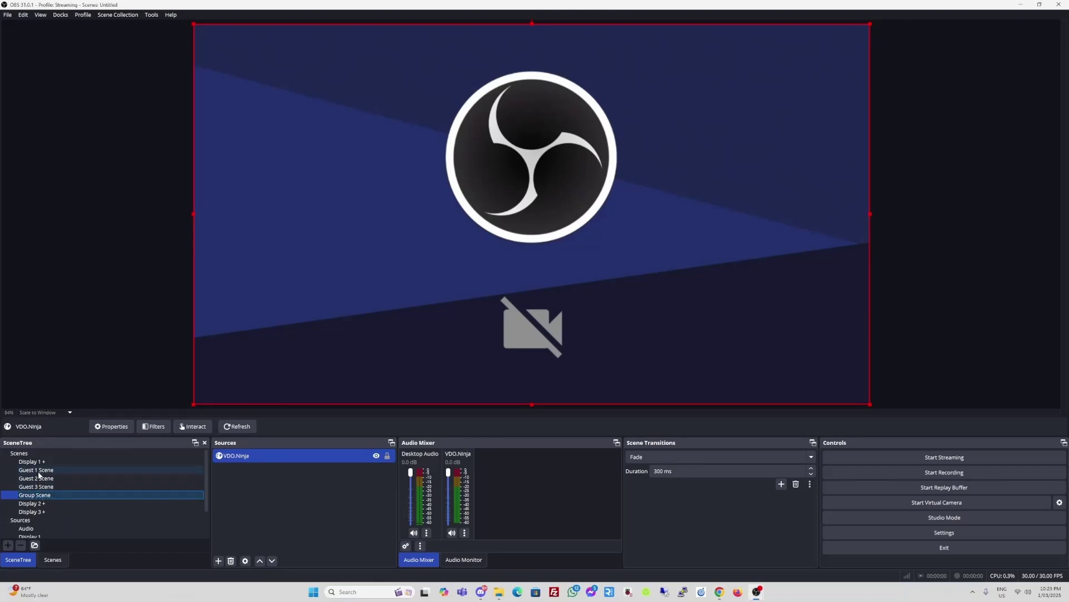
click(38, 478)
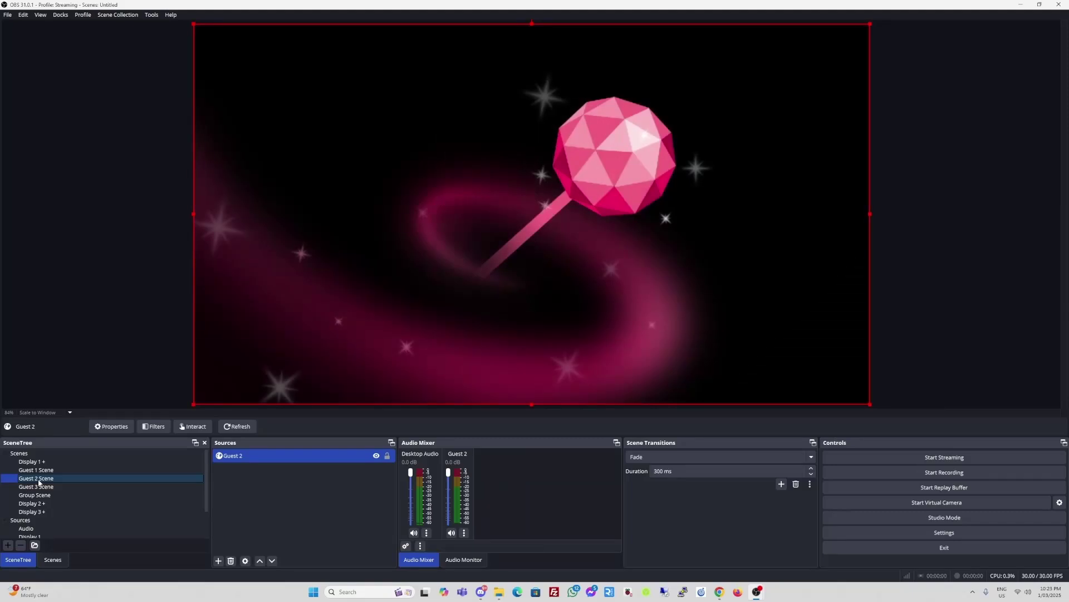
click(39, 486)
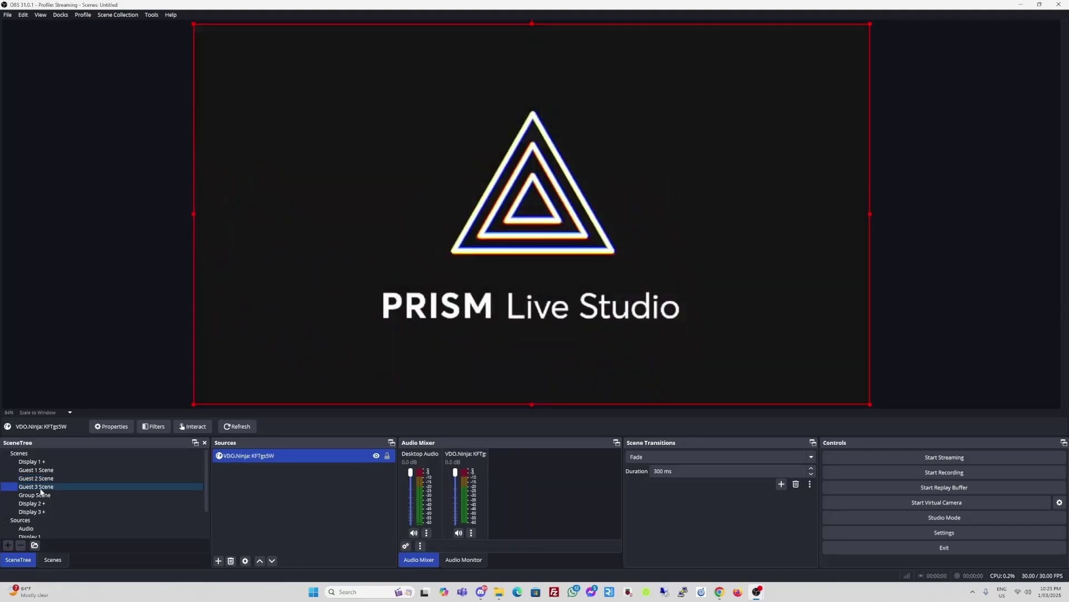
click(41, 494)
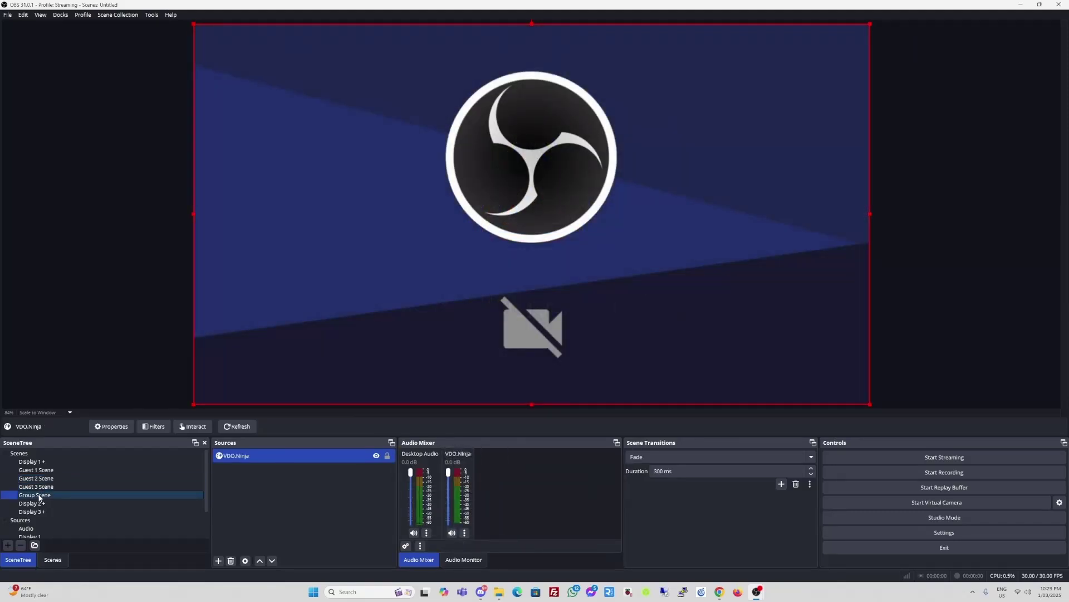
- Switch off the first guest's highlight in VDO.Ninja and check OBS's Group Scene
key(alt+Tab)
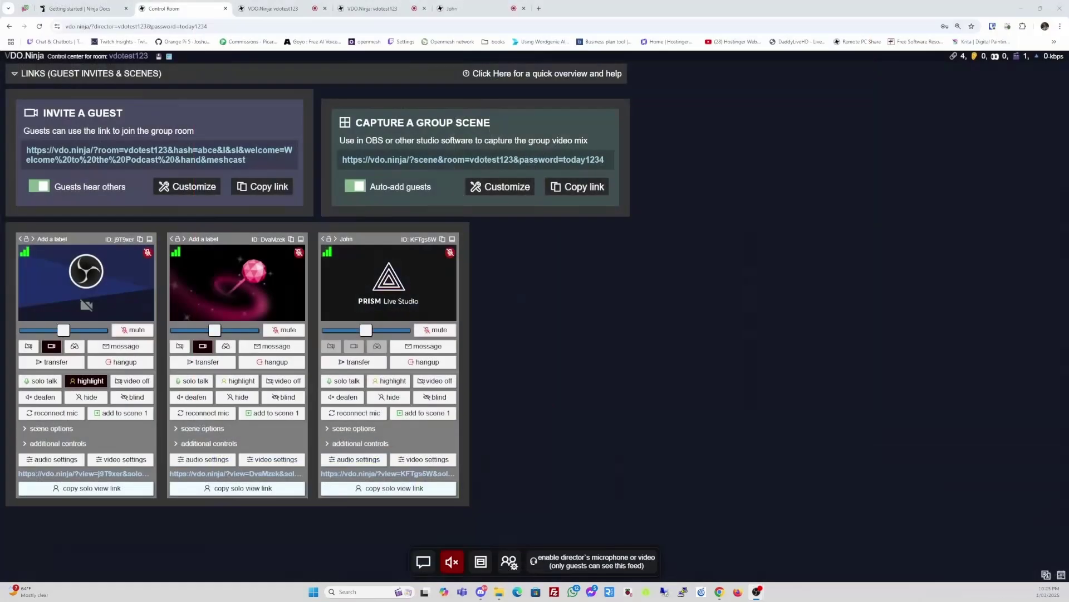
click(85, 383)
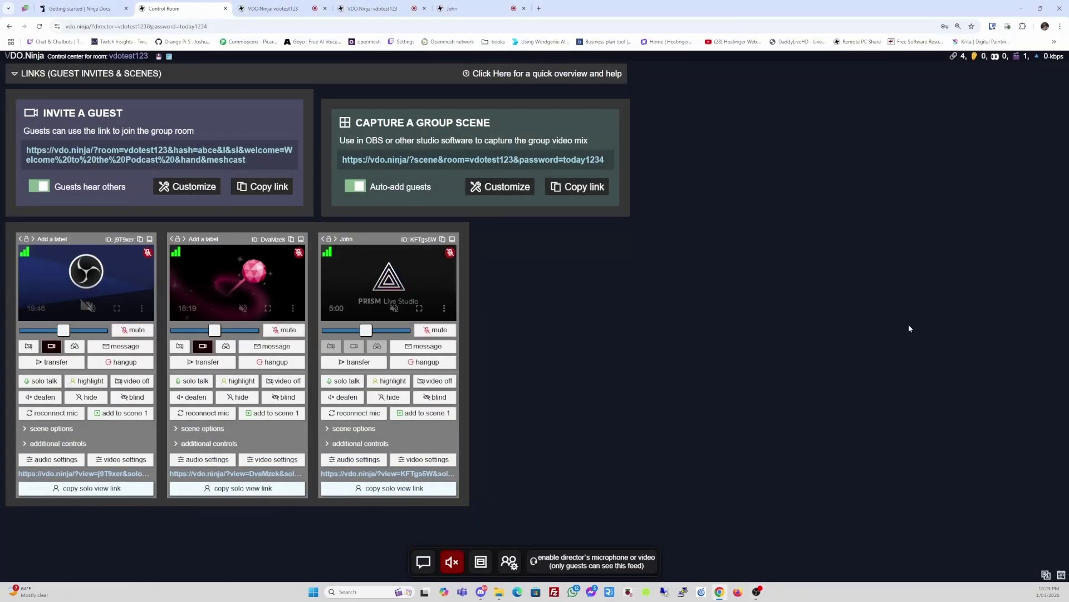
key(alt+Tab)
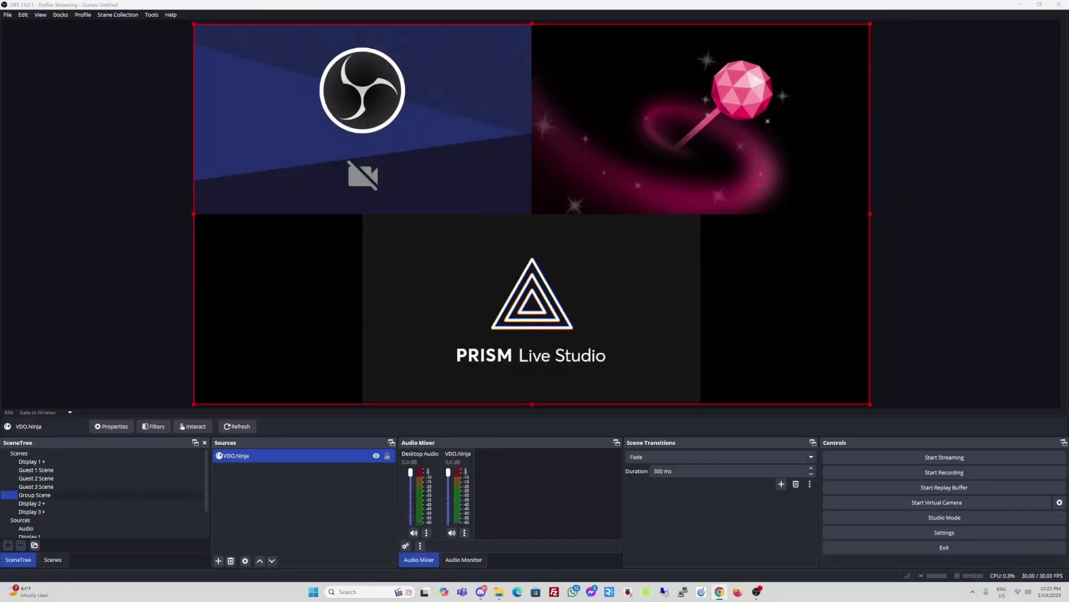
key(alt+Tab)
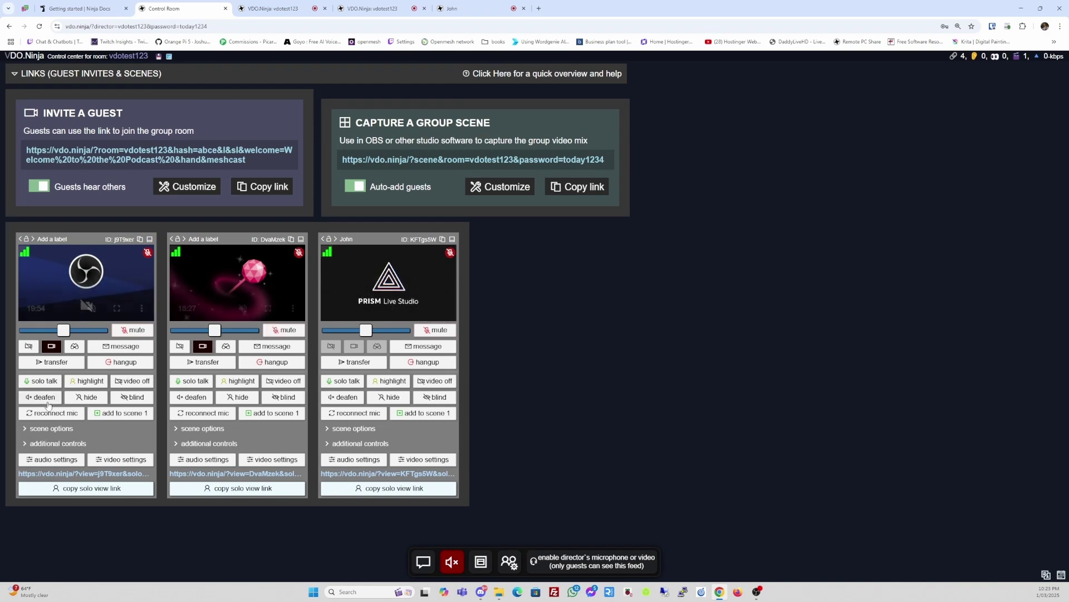
click(138, 384)
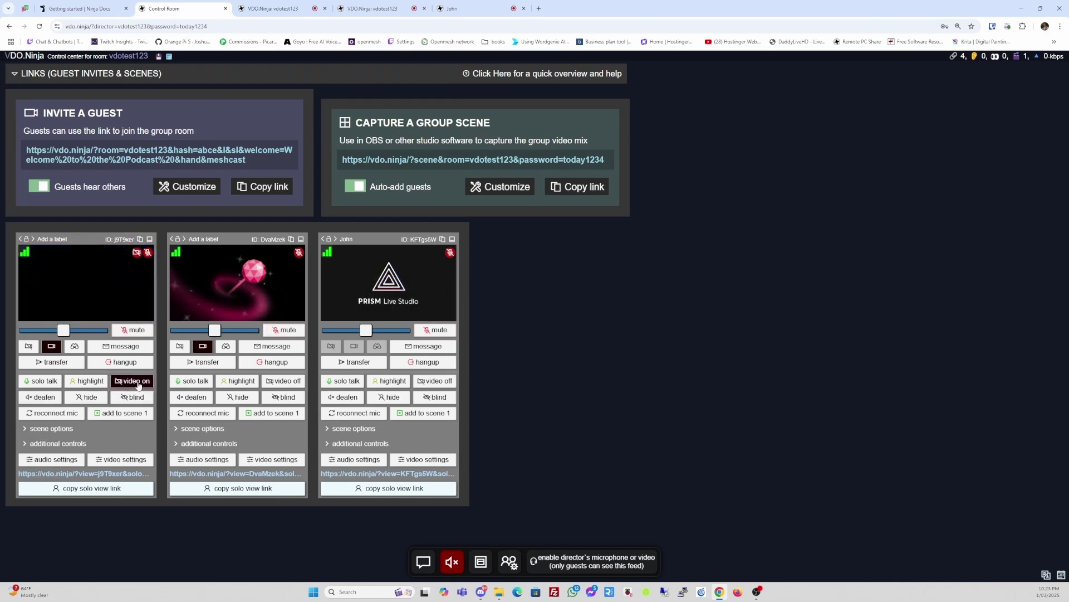
key(alt+Tab)
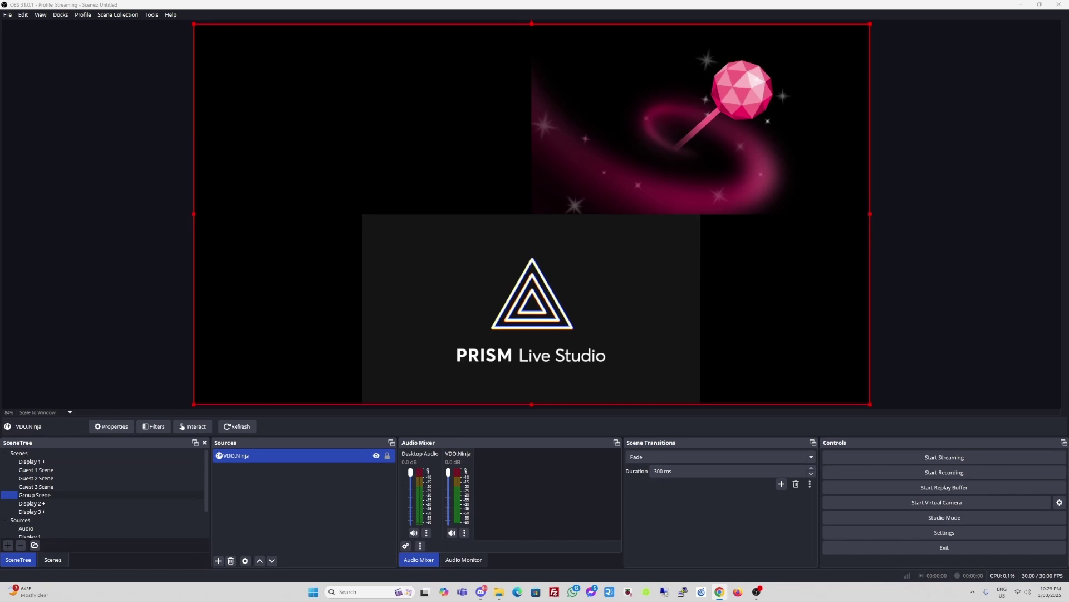
click(49, 471)
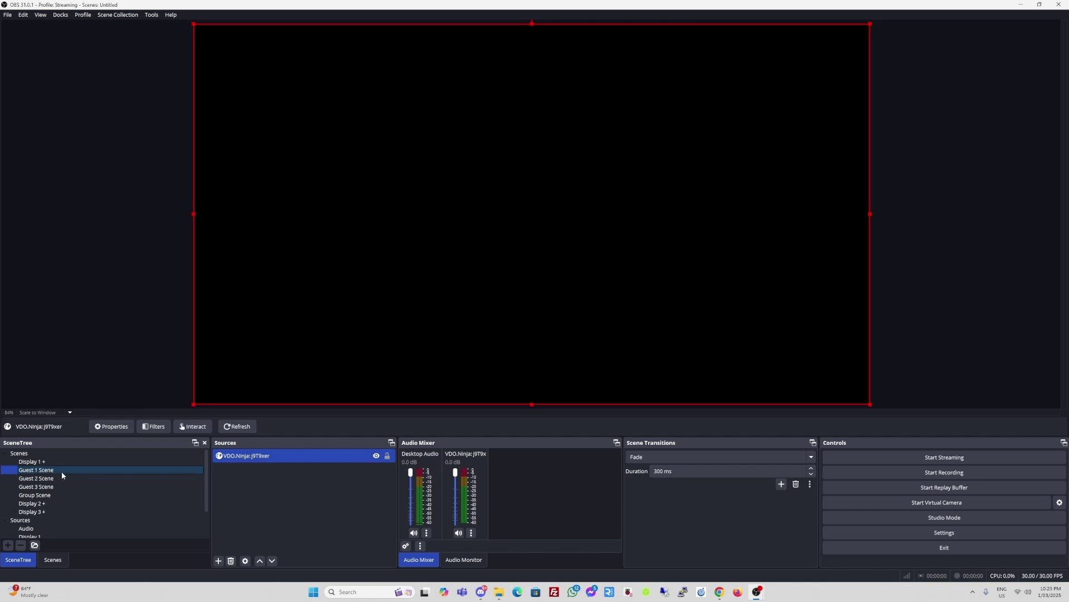
key(alt+Tab)
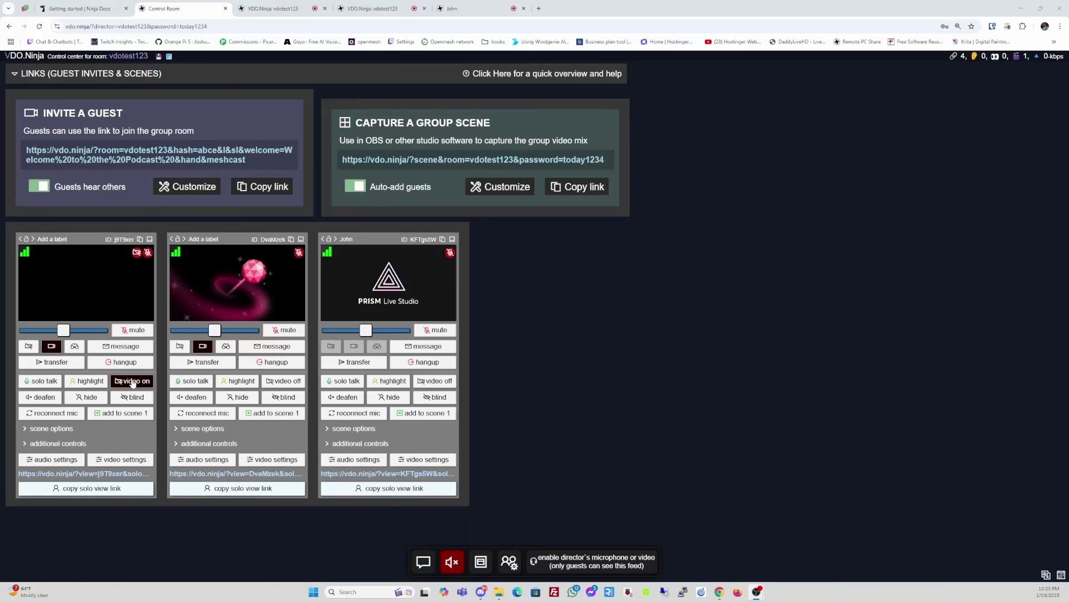
click(132, 382)
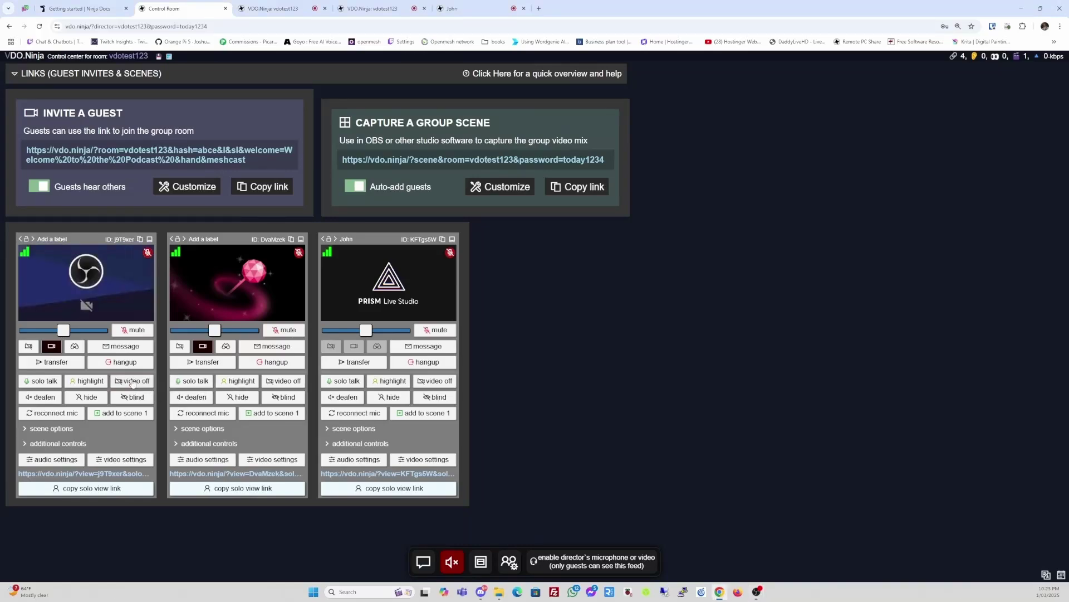
key(alt+Tab)
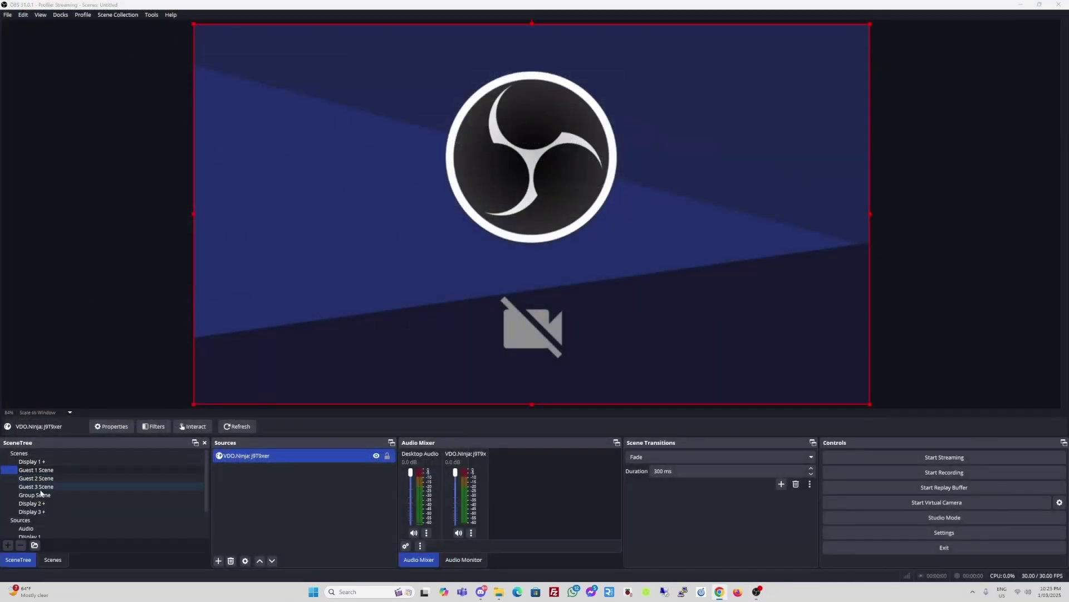
click(39, 495)
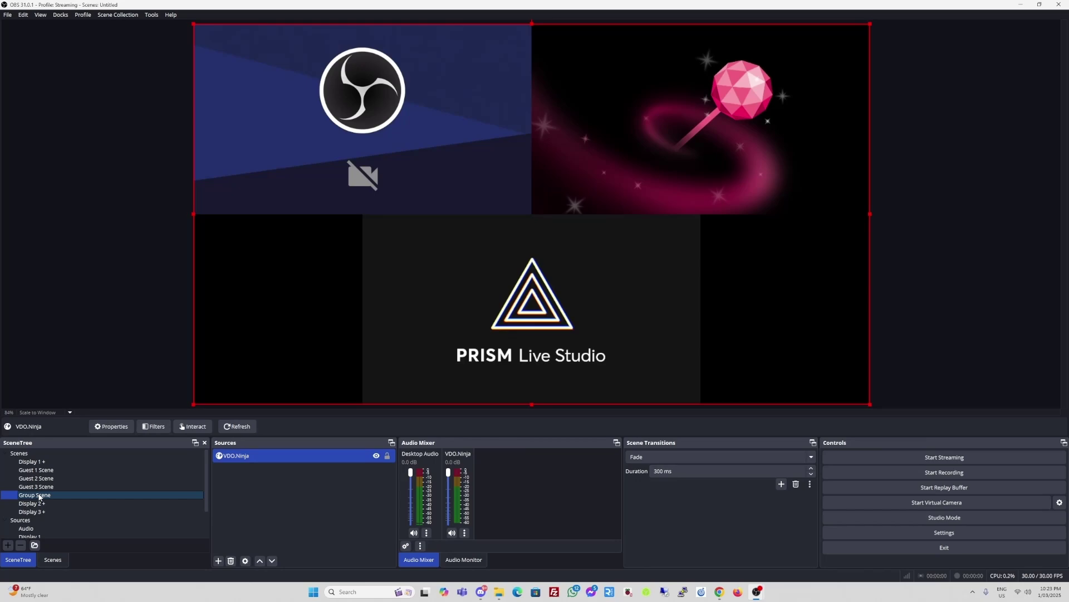
key(alt+Tab)
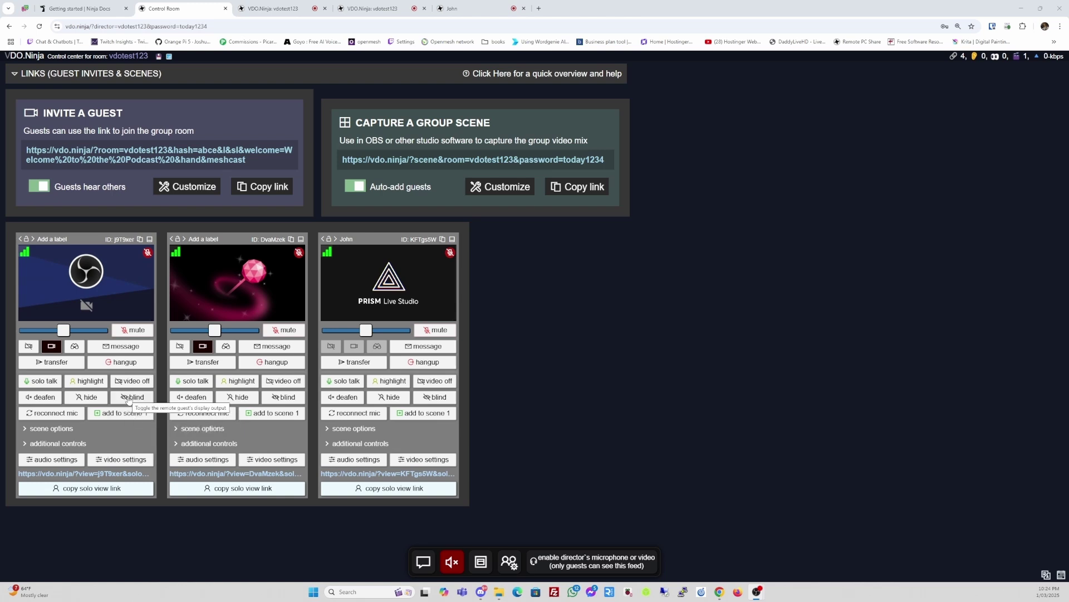
- Reveal every guest's scene options and the first guest's additional controls
click(24, 428)
scroll(119, 455, down, 1)
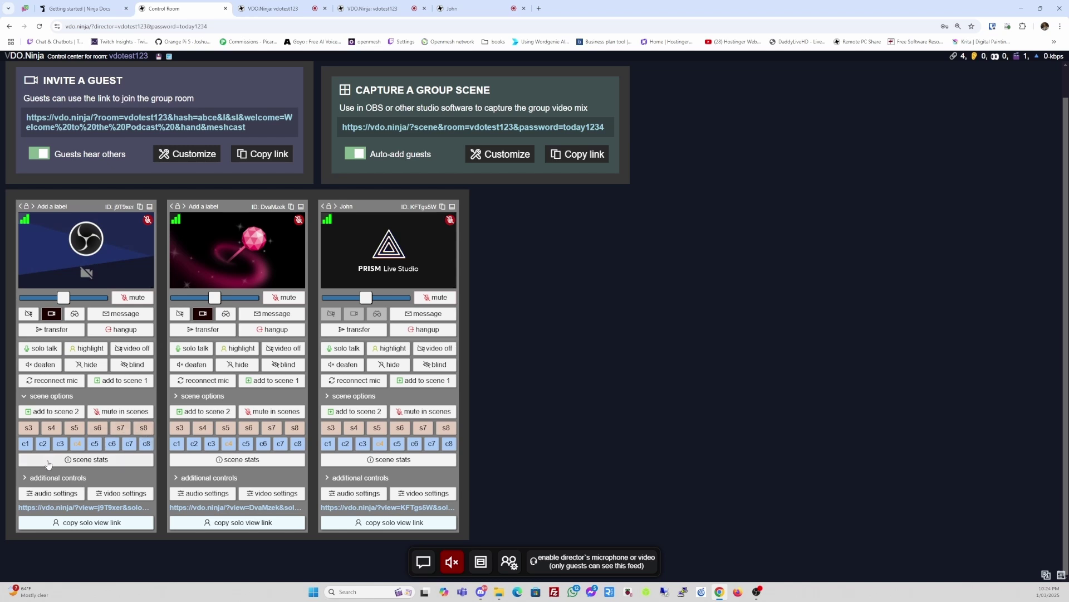
click(26, 478)
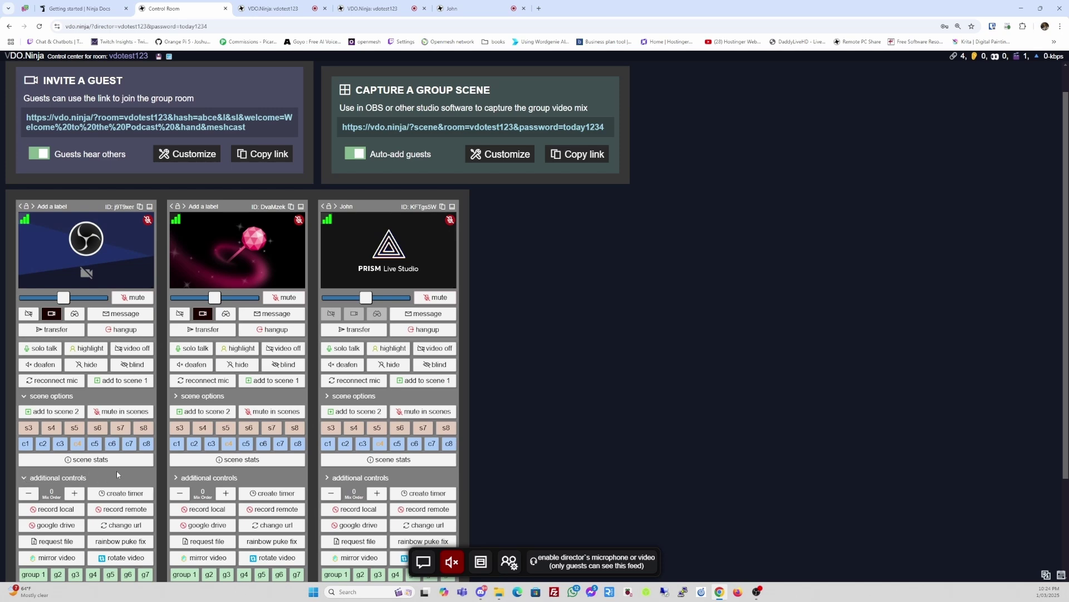
scroll(116, 470, down, 2)
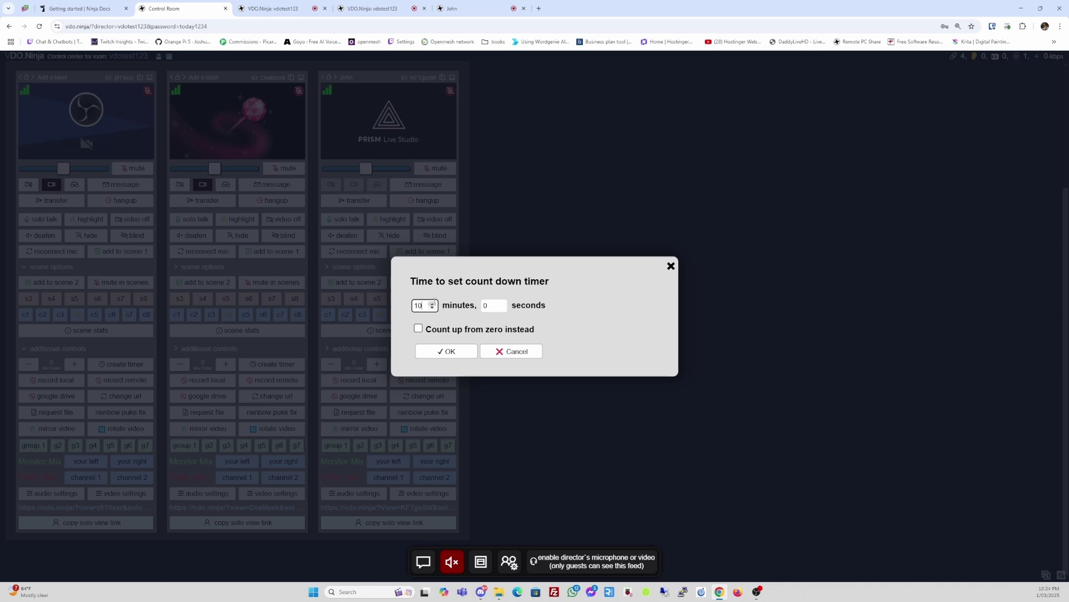
- Lower the first guest's countdown to one minute and start it
click(432, 308)
click(432, 308)
click(433, 308)
click(432, 308)
click(432, 308)
click(432, 308)
click(432, 308)
click(432, 308)
click(445, 351)
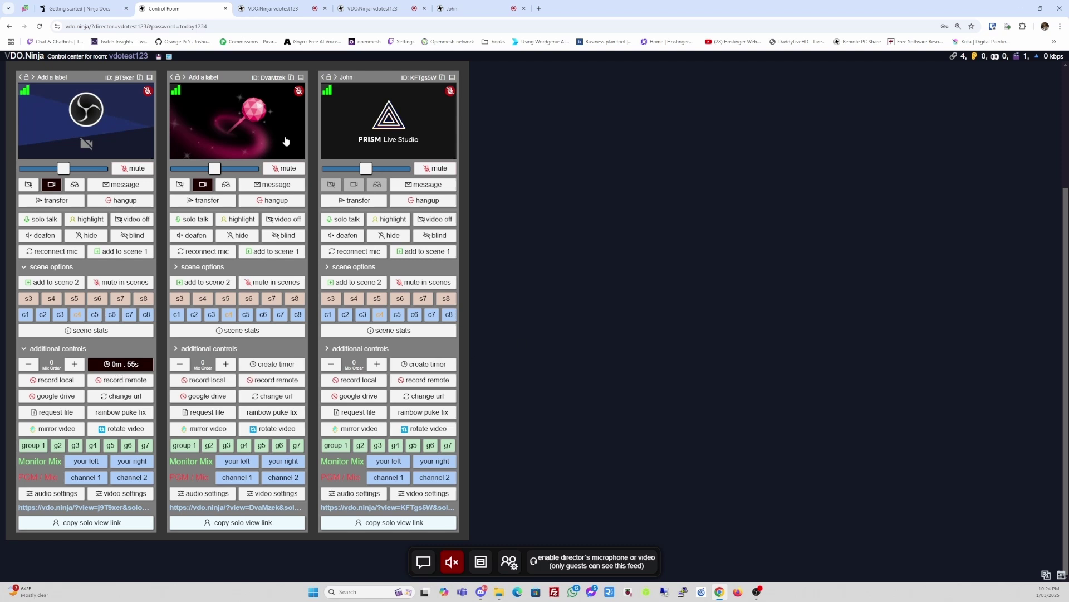
- Check the countdown overlay in the guest's room view against the control room
click(265, 8)
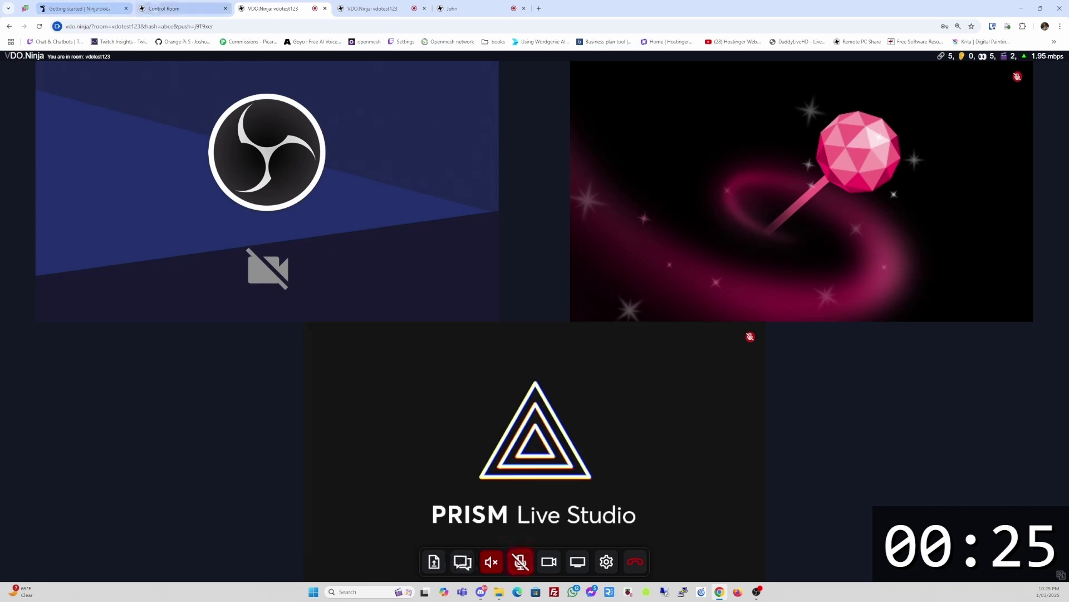
click(167, 9)
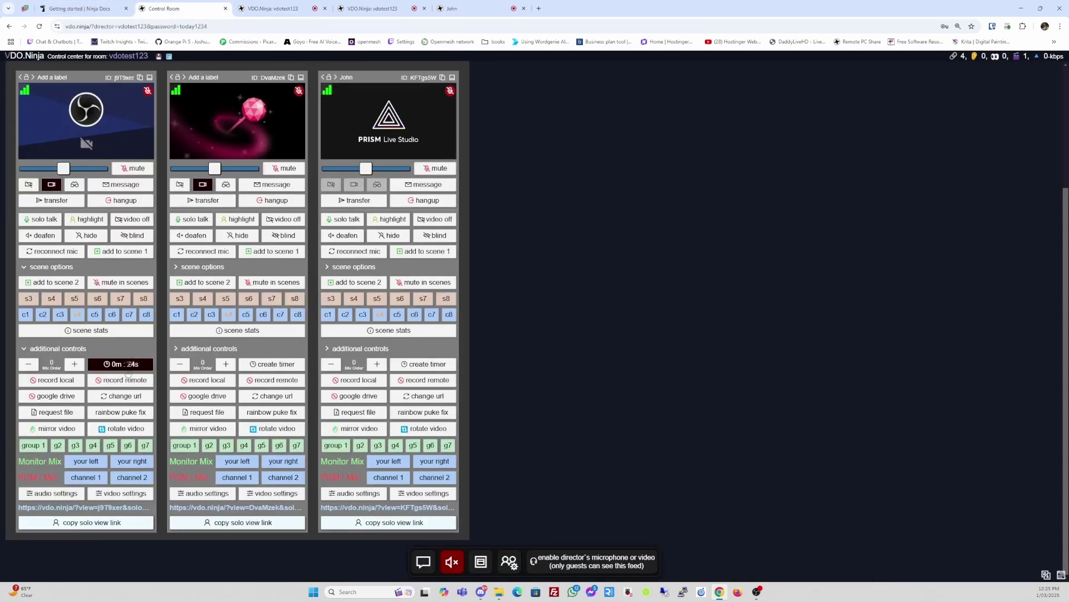
click(274, 9)
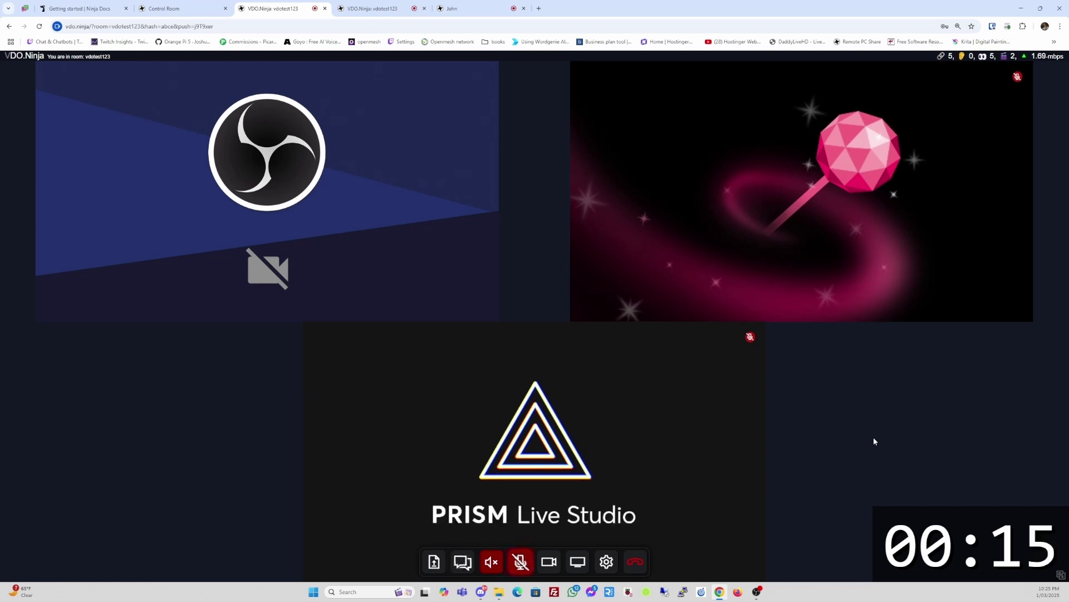
click(180, 8)
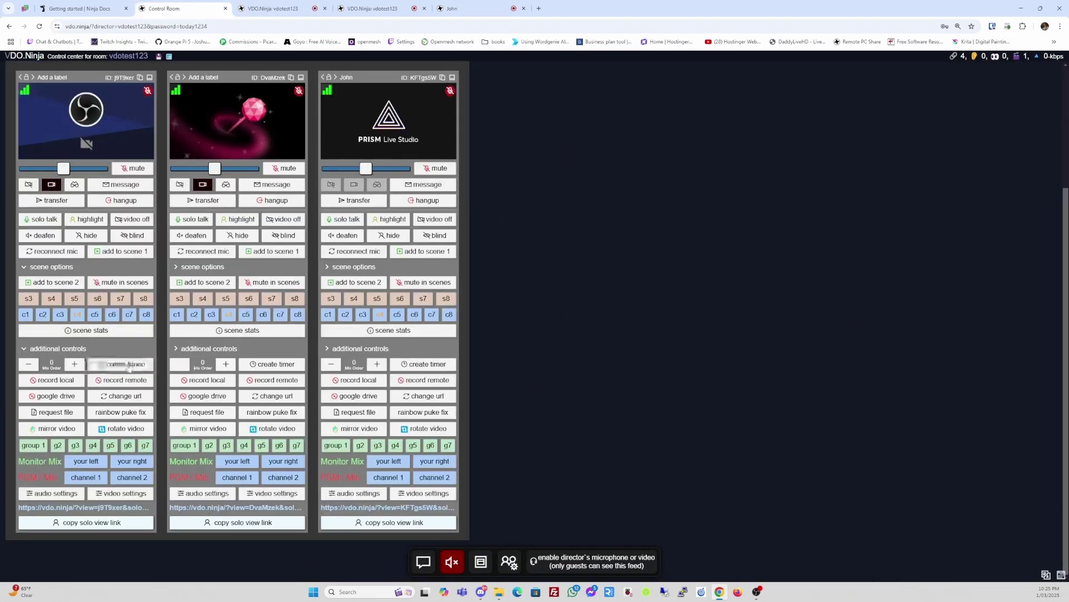
click(266, 9)
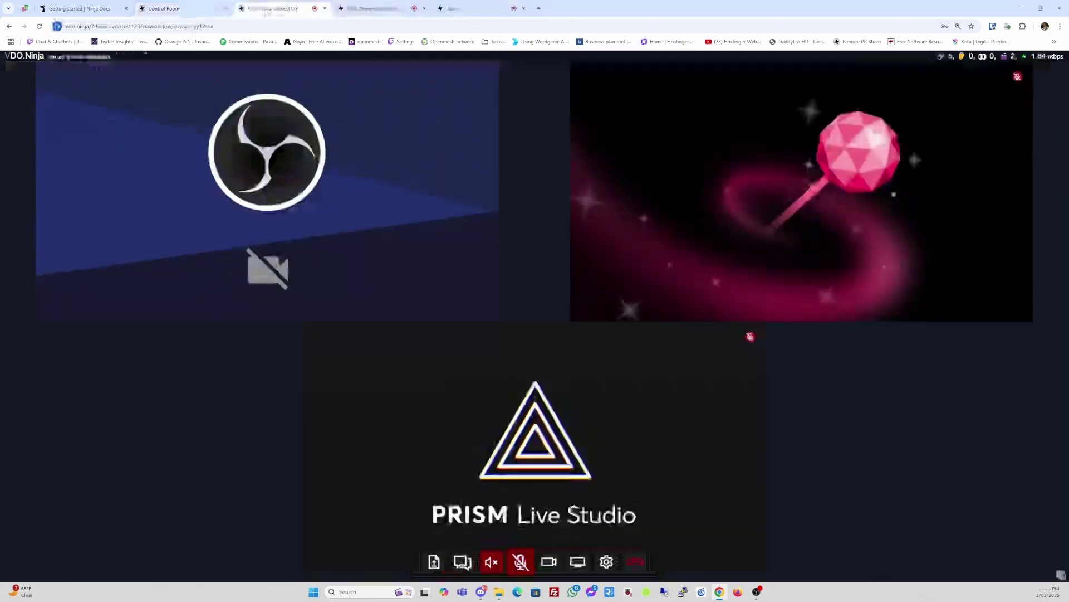
- Open the 'record local' setup for the first guest from the director's control room
click(167, 8)
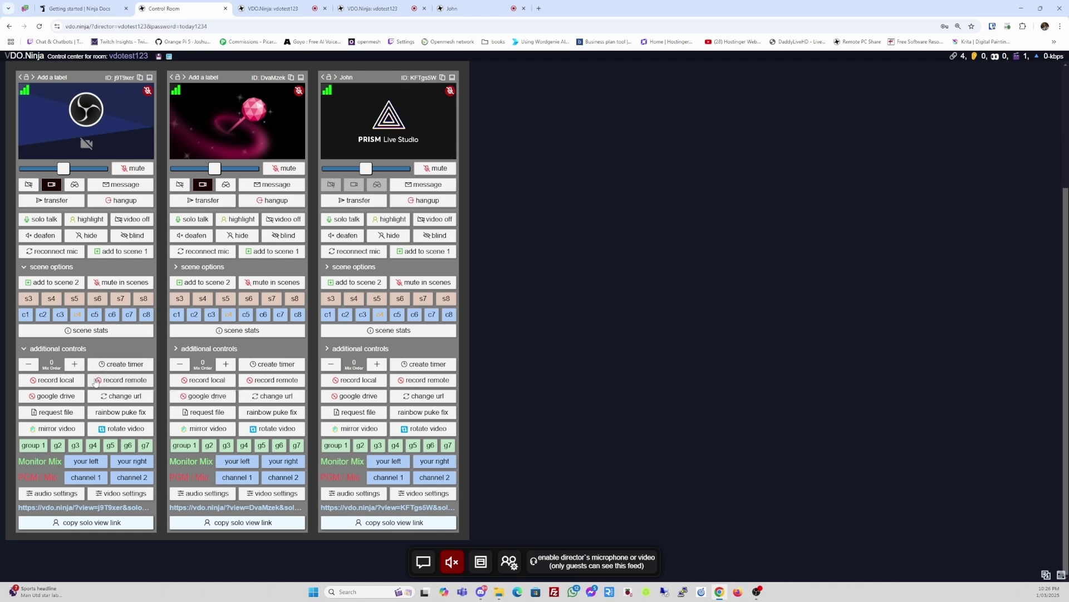
click(62, 382)
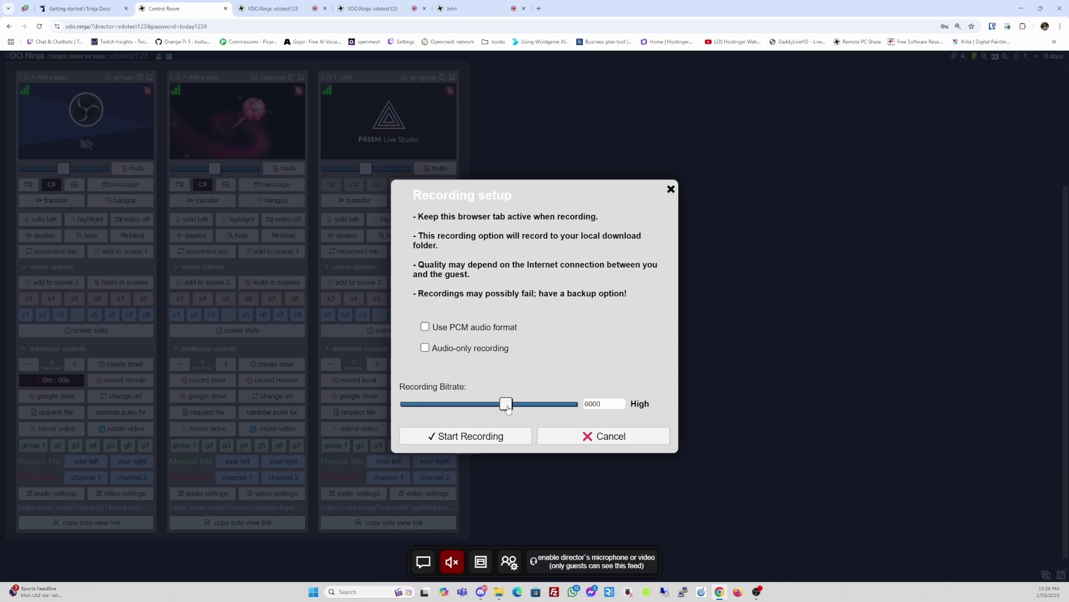
- Raise the recording bitrate near its maximum, then cancel the recording setup without recording
drag(508, 405, 595, 407)
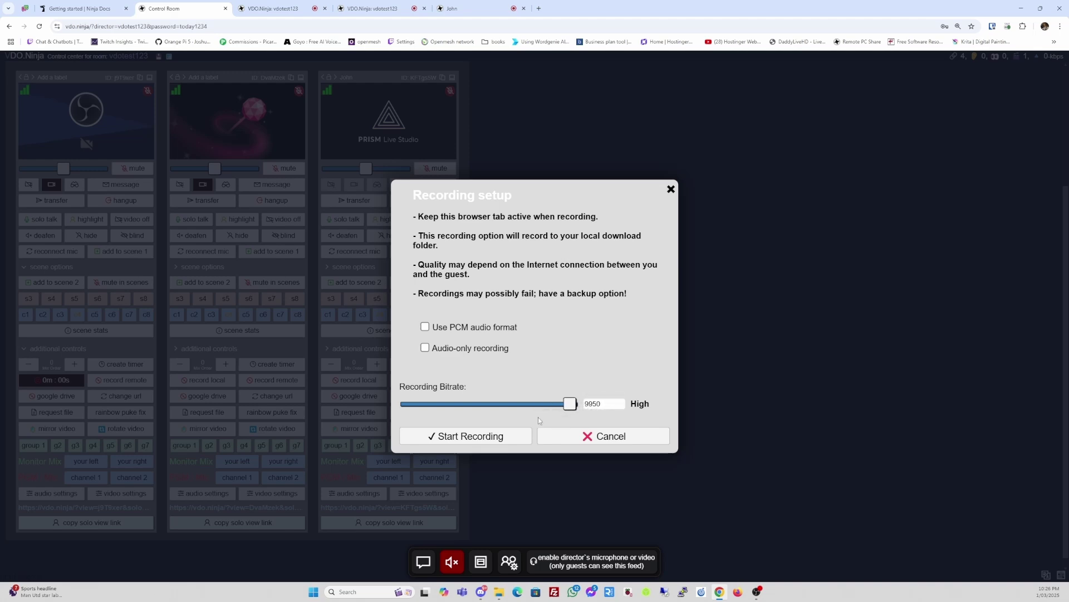
click(595, 436)
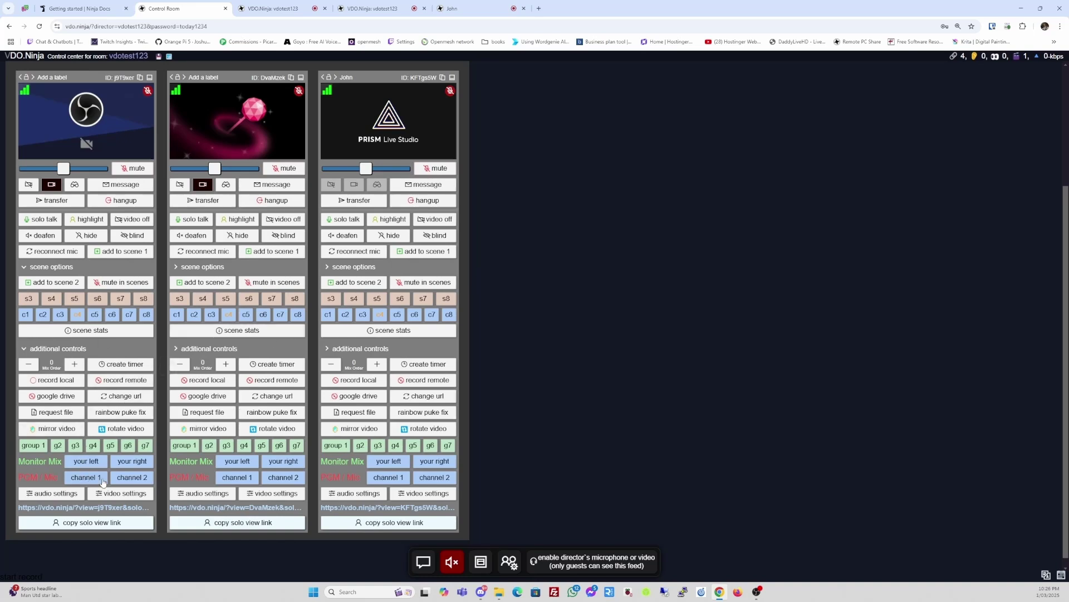
- Request that the first guest's camera change to PRISM Live Studio, then go to the guest's page
scroll(113, 484, down, 1)
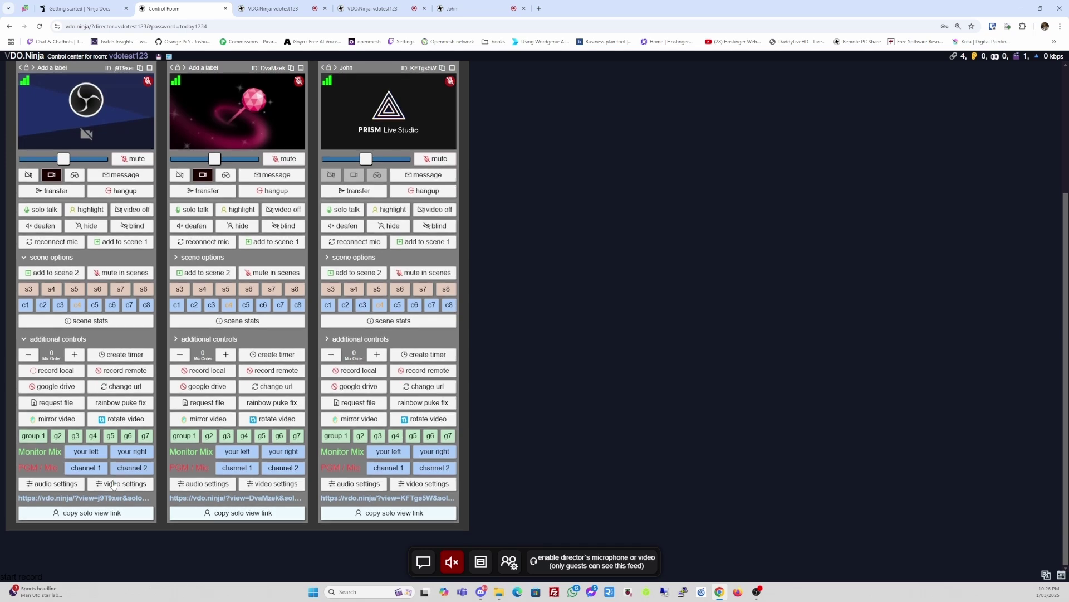
click(115, 487)
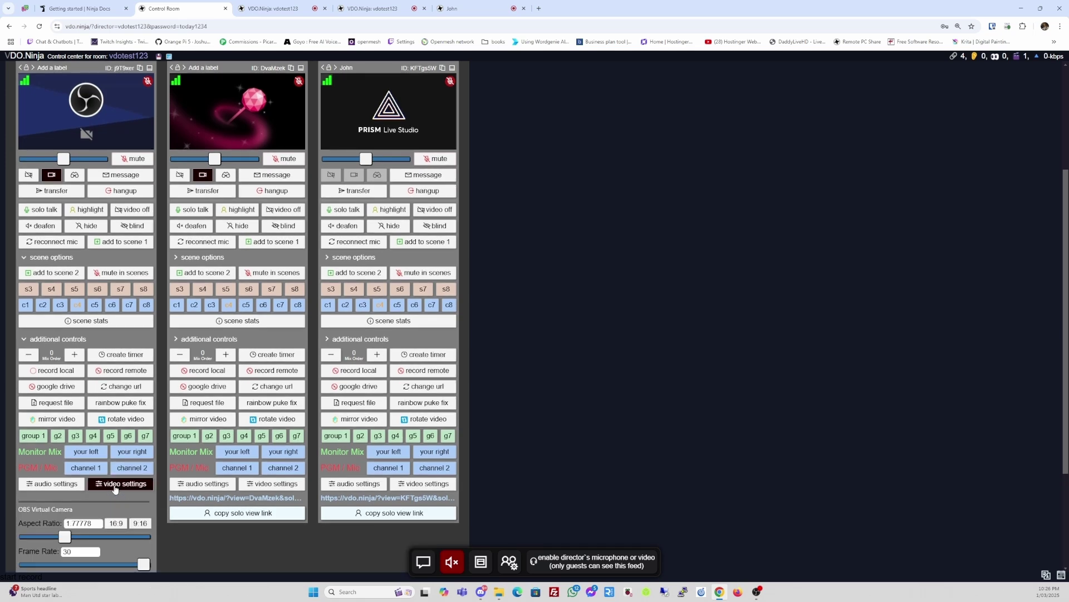
scroll(115, 488, down, 3)
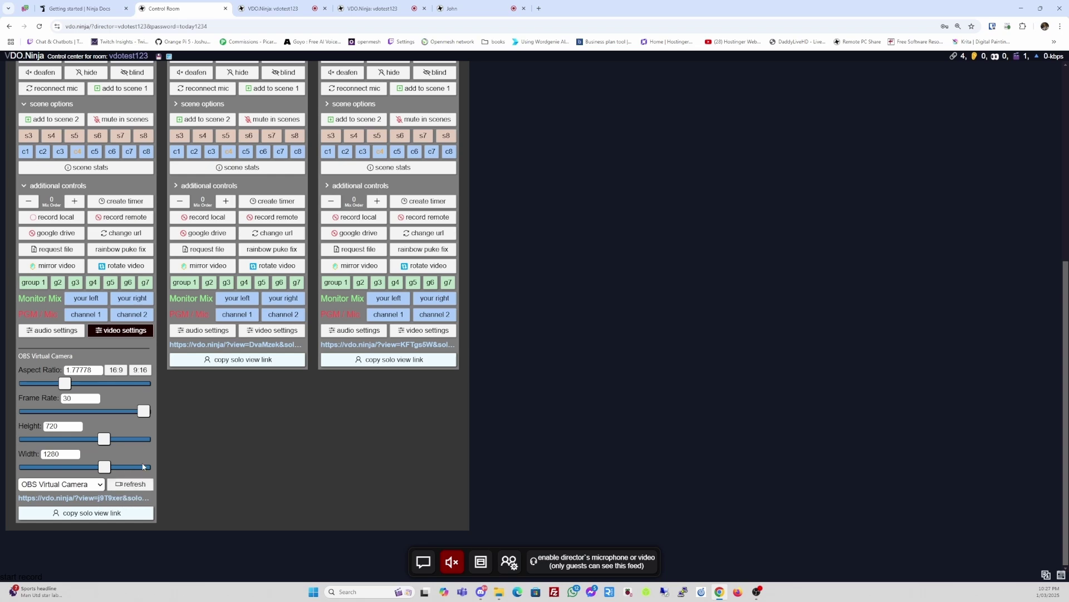
scroll(143, 466, up, 6)
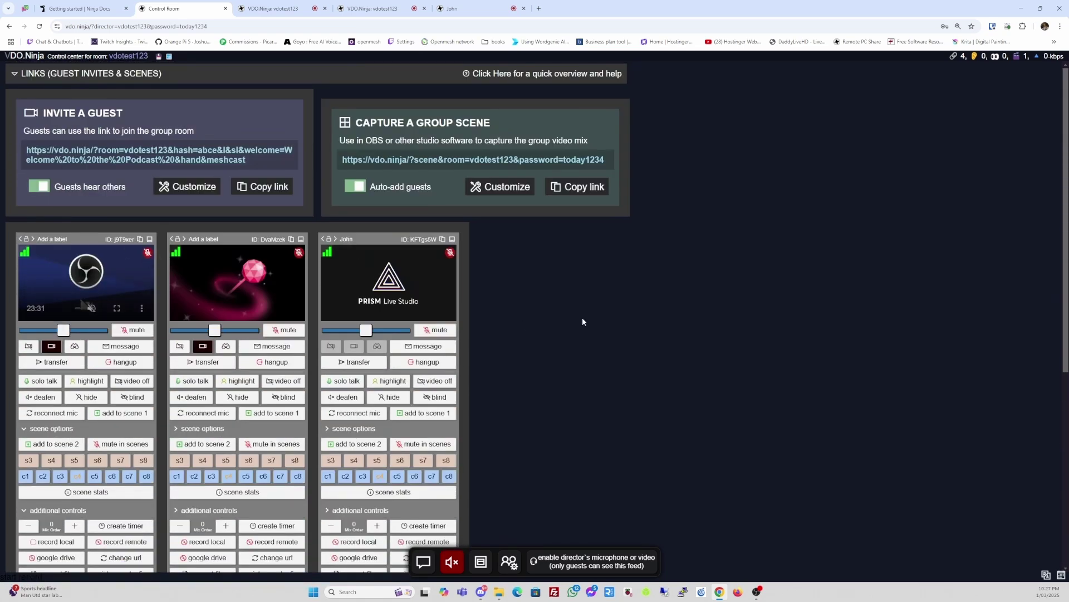
scroll(623, 328, down, 1)
scroll(623, 327, down, 6)
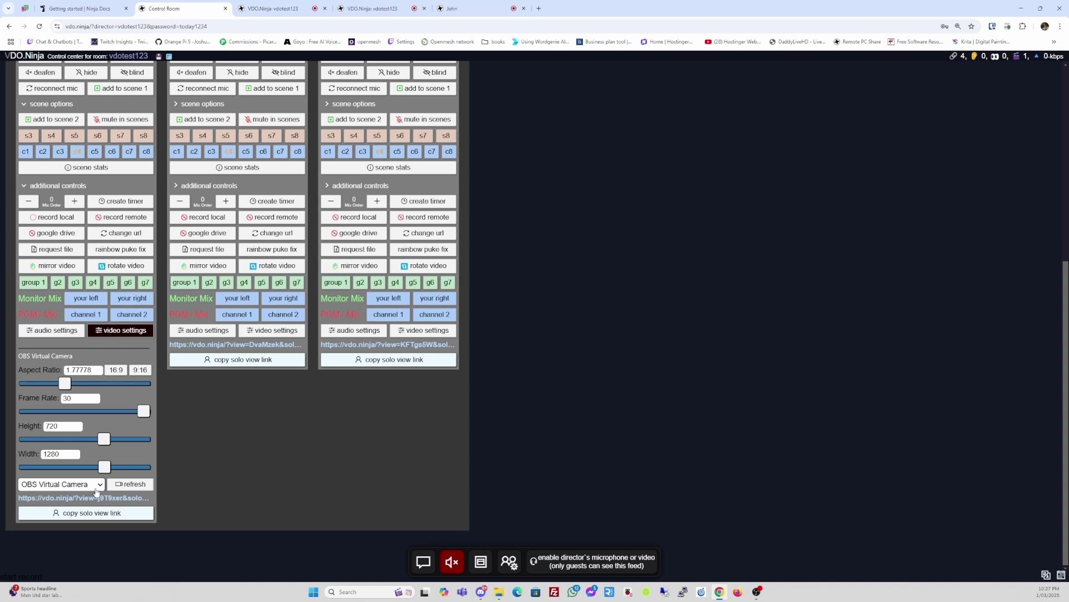
click(97, 489)
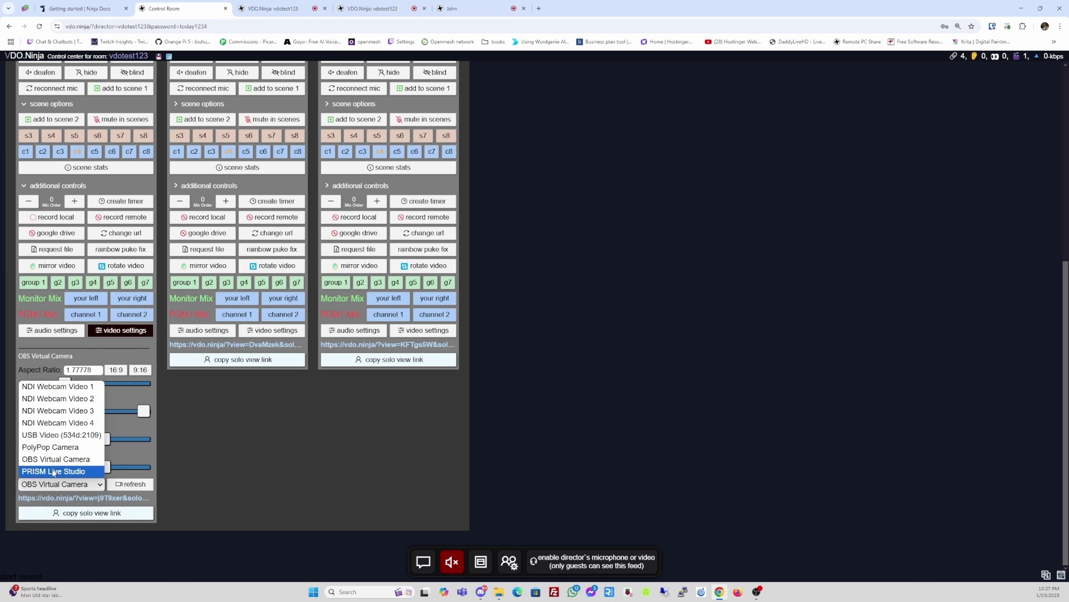
click(54, 472)
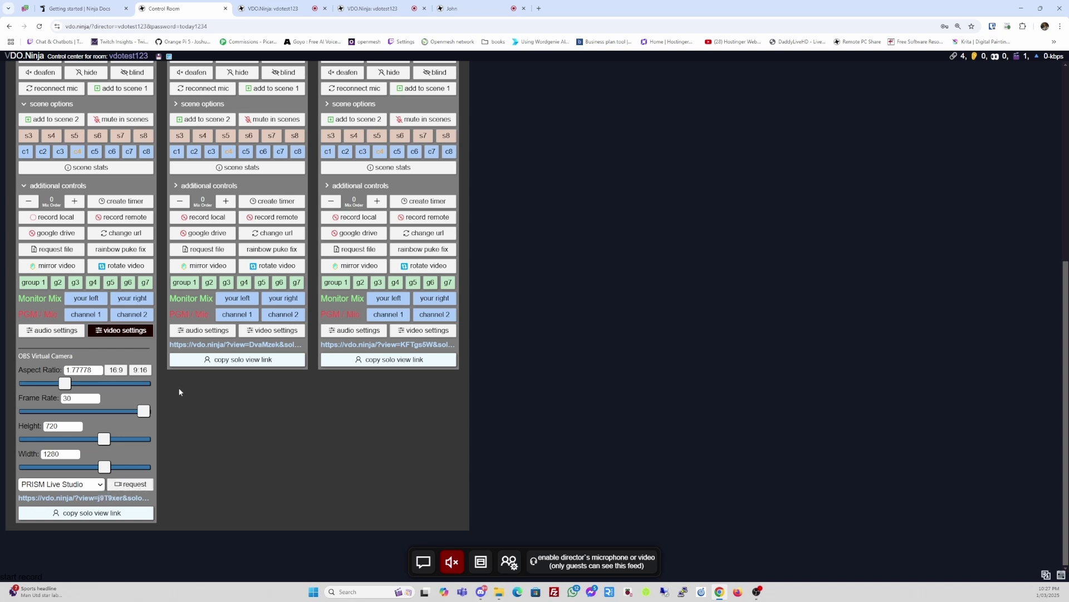
click(273, 8)
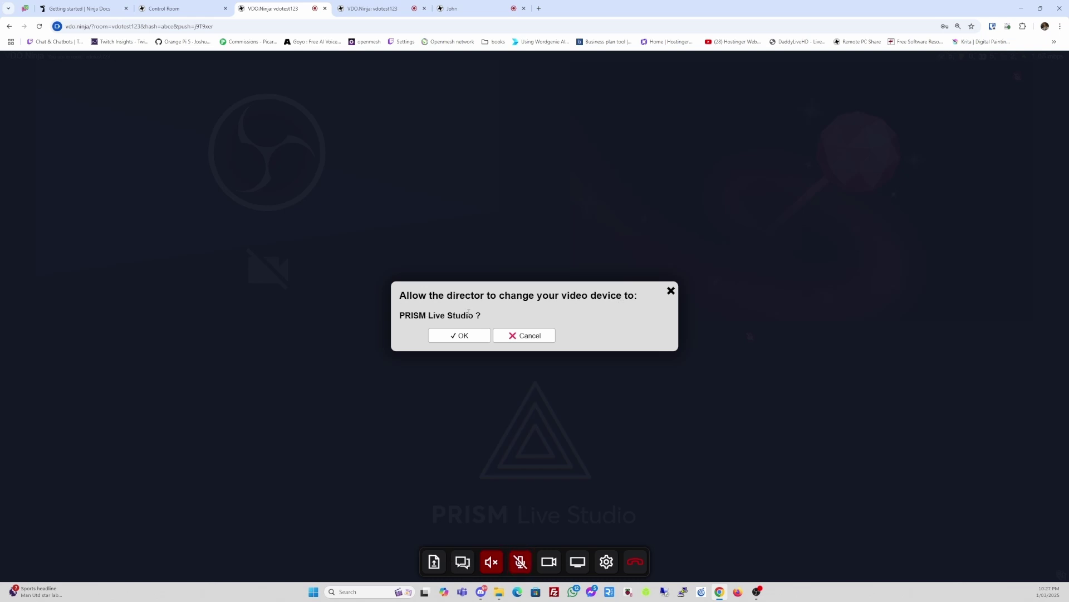
- Approve both prompts on the guest page, allowing the camera change to PRISM Live Studio
click(455, 337)
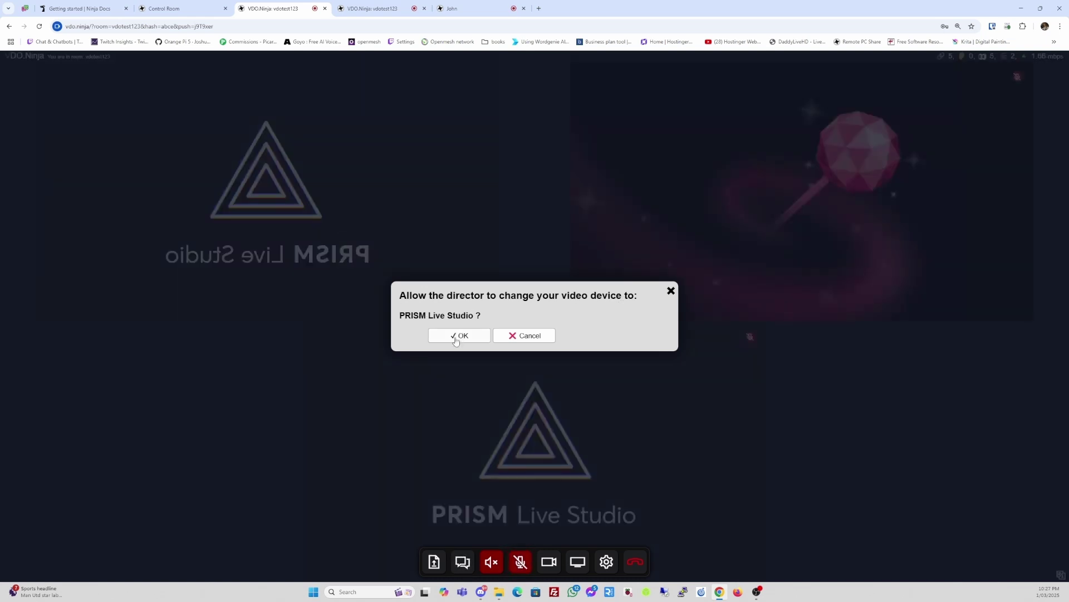
click(459, 336)
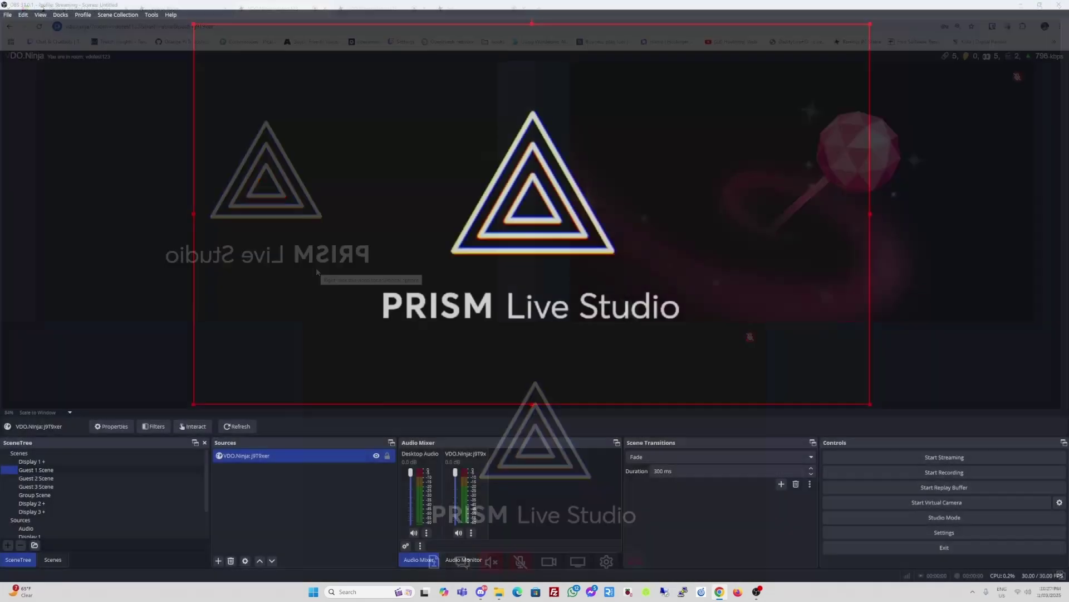
- Preview the Guest 2, Guest 3 and Group scenes in OBS, then return to the browser
click(46, 479)
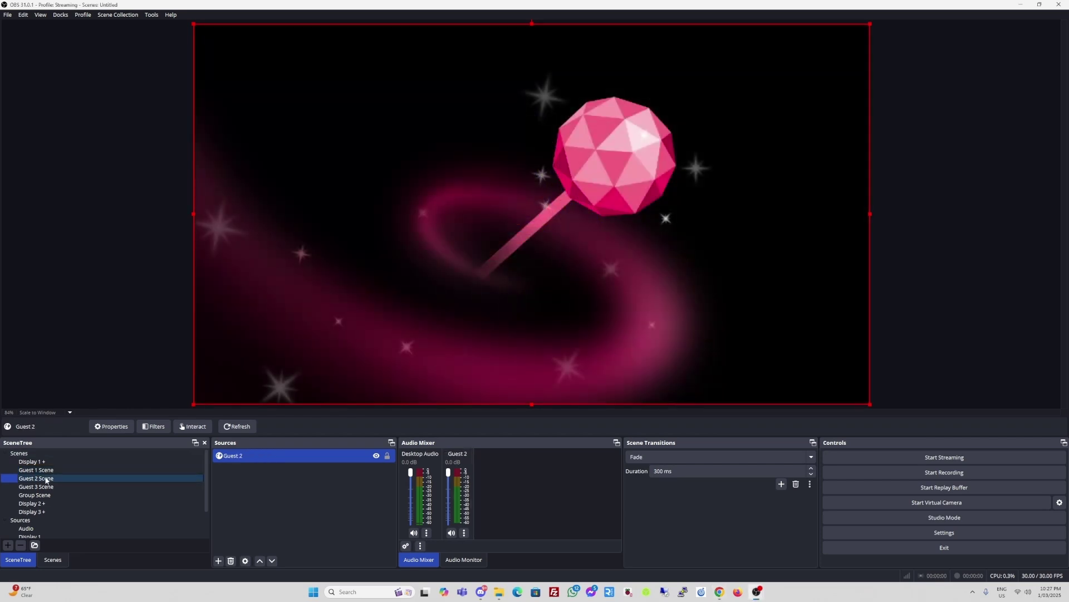
click(48, 486)
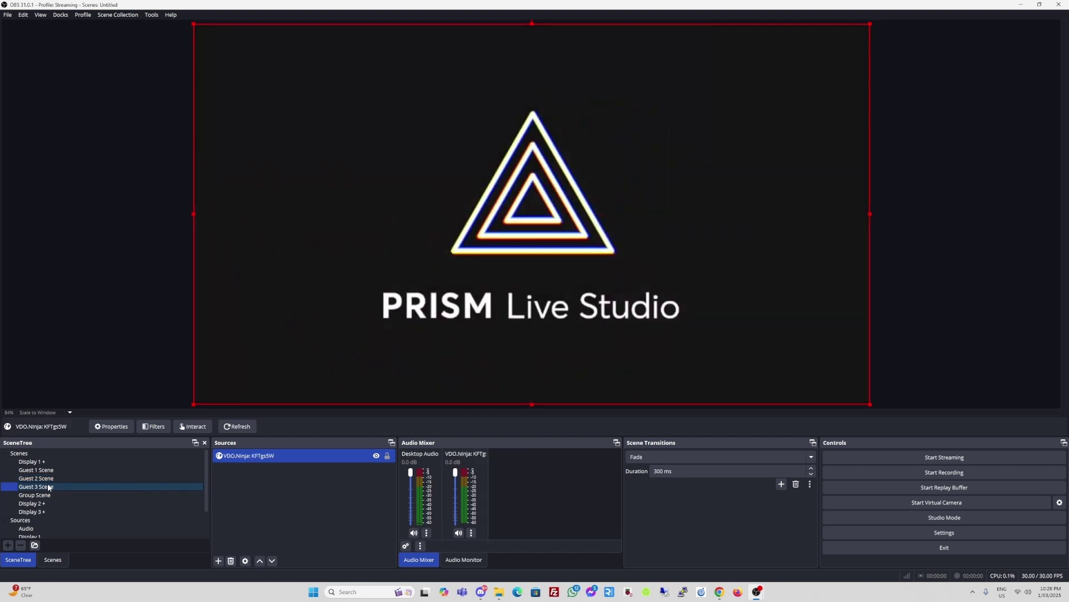
click(46, 496)
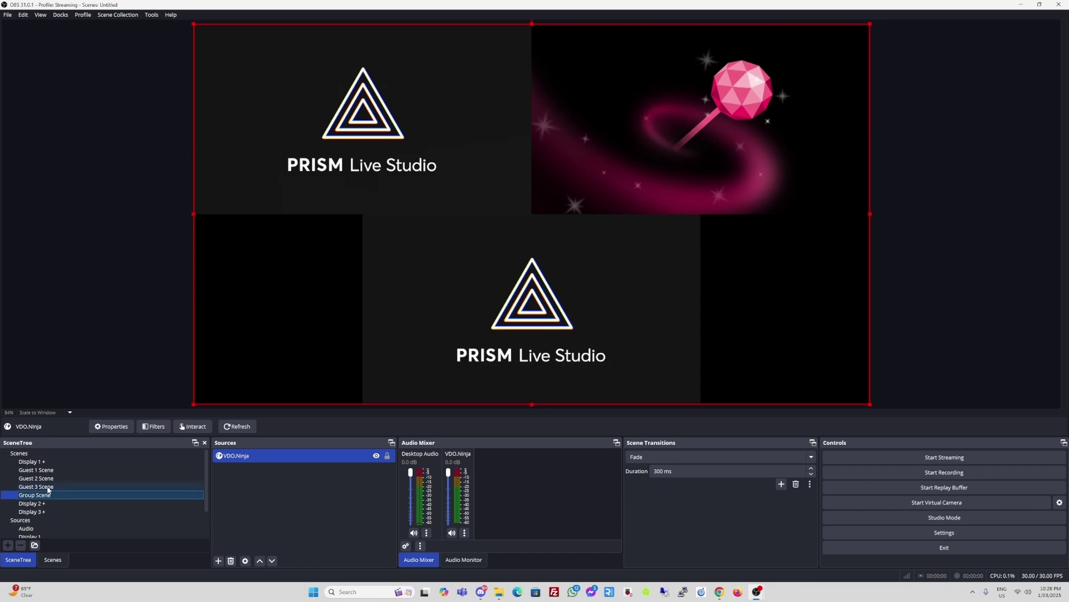
key(alt+Tab)
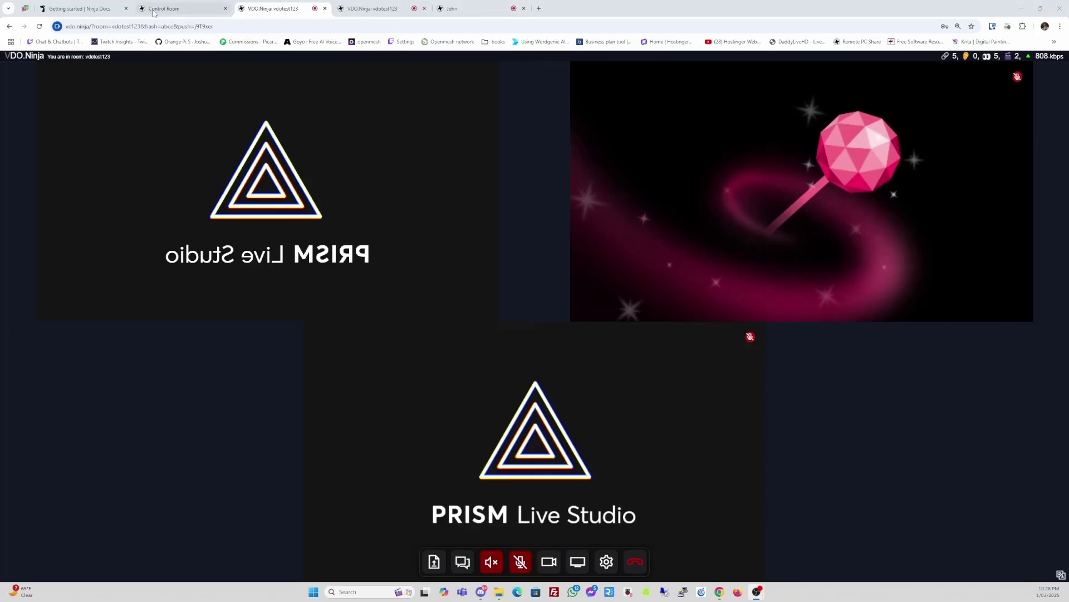
- Back in the control room, open and then close the first guest's audio settings
click(188, 10)
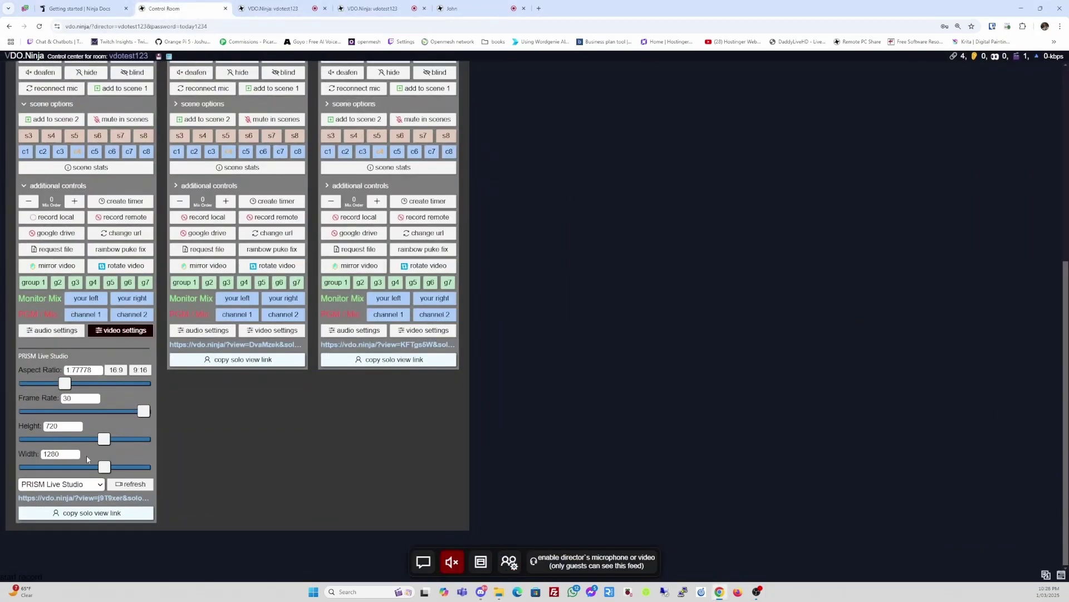
click(64, 332)
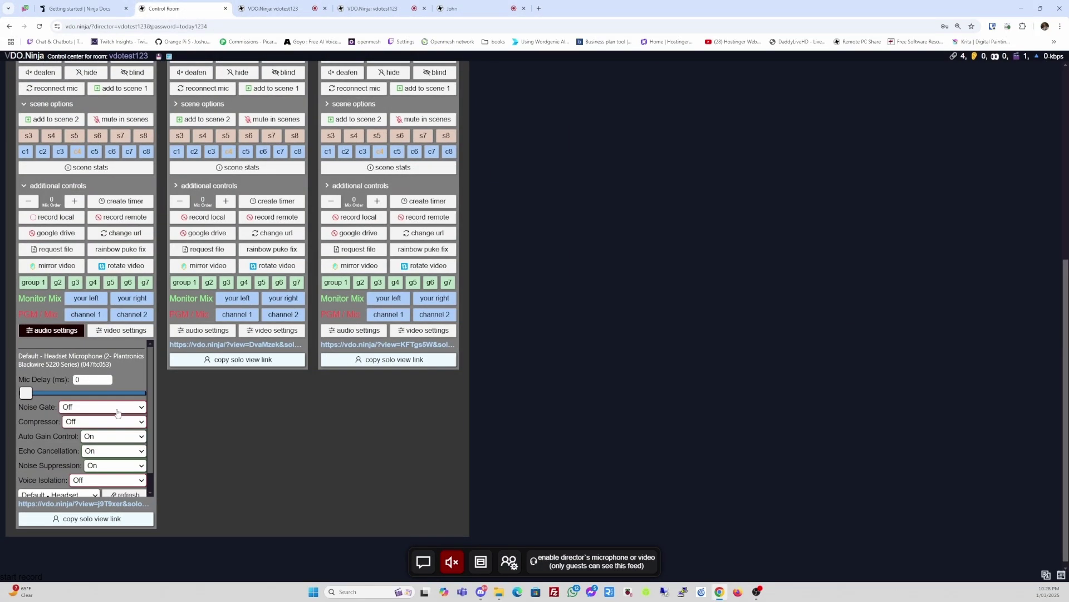
scroll(152, 366, down, 1)
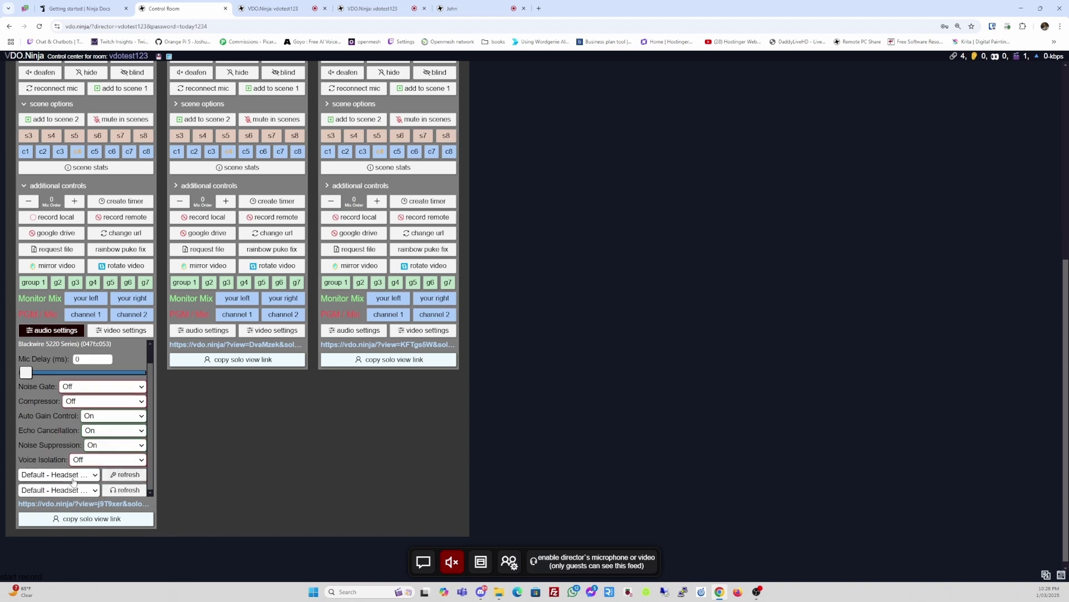
click(40, 332)
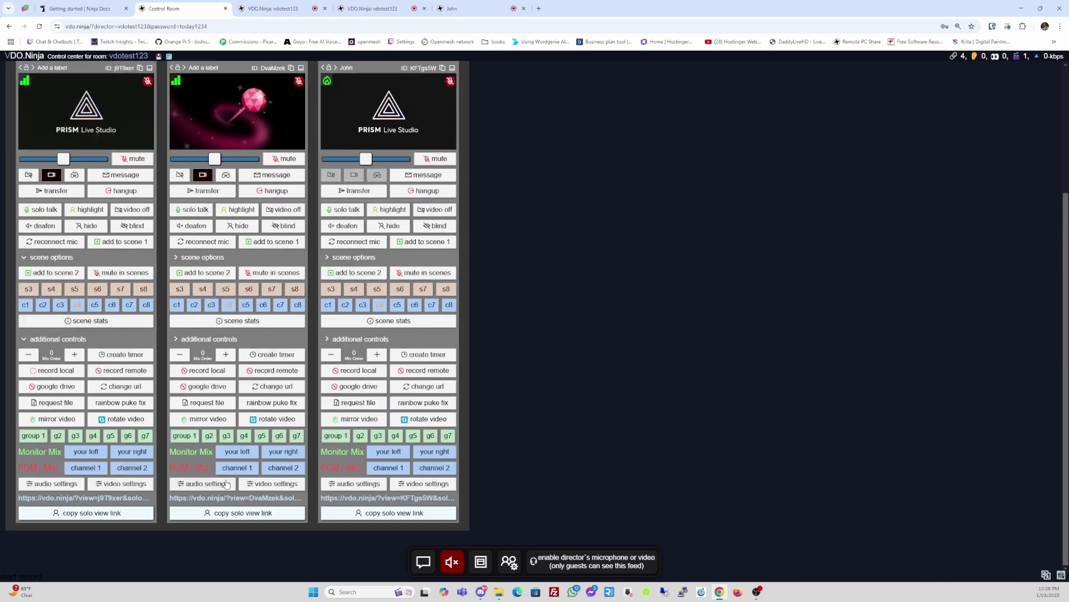
- Toggle the first guest's scene stats on and off, then glance at OBS and return
scroll(113, 447, up, 2)
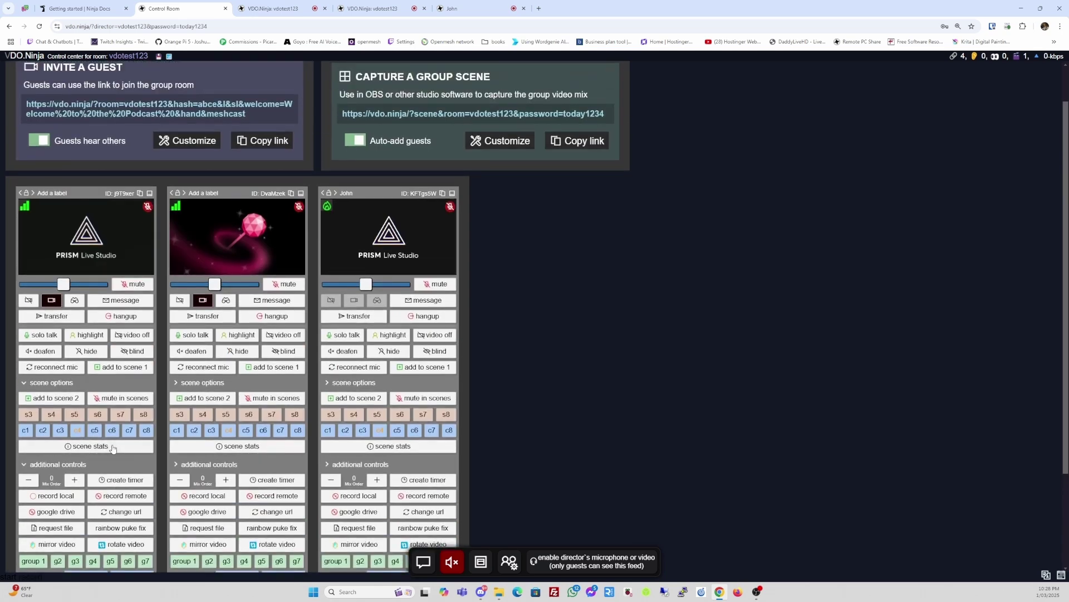
scroll(113, 448, down, 3)
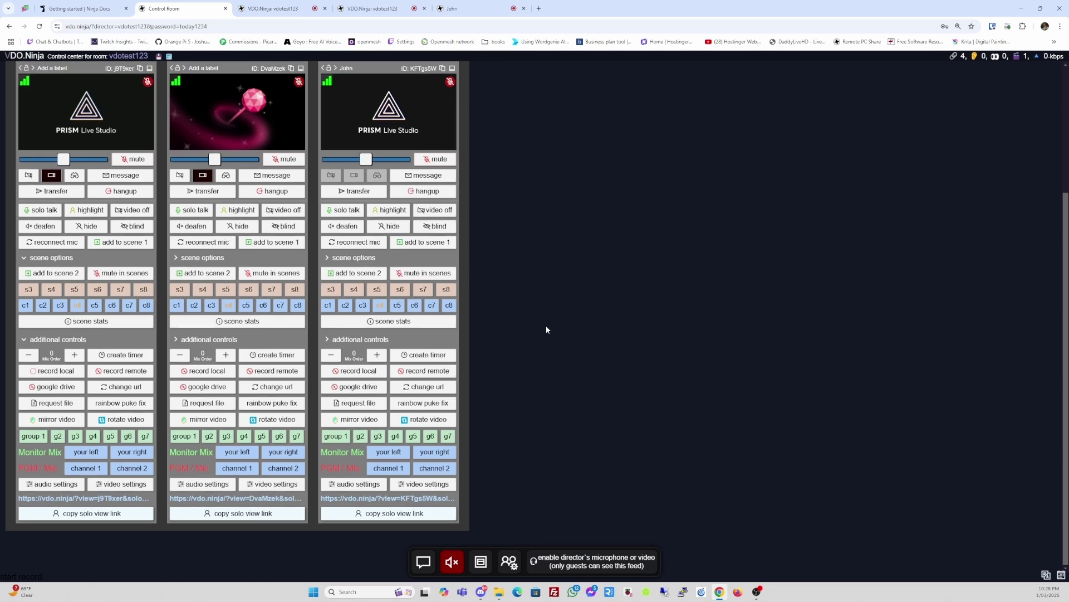
scroll(546, 329, up, 3)
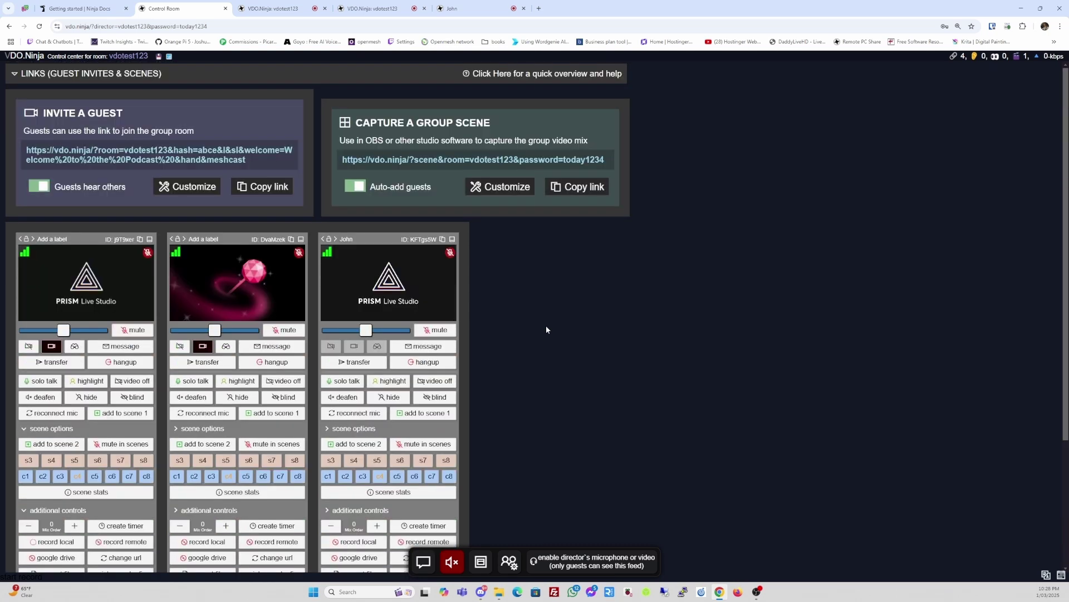
scroll(546, 329, down, 2)
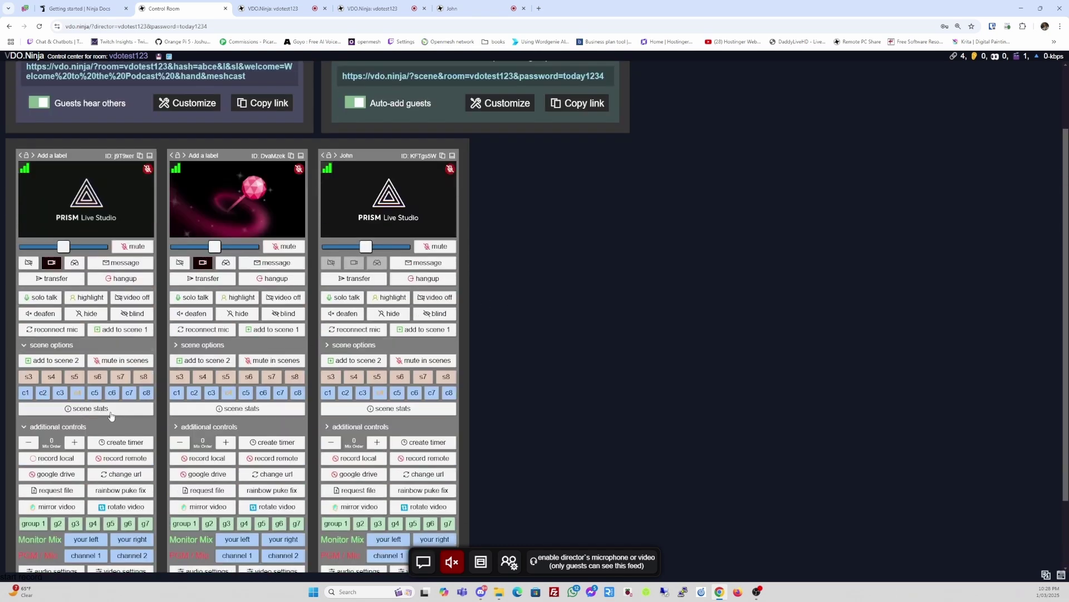
click(111, 410)
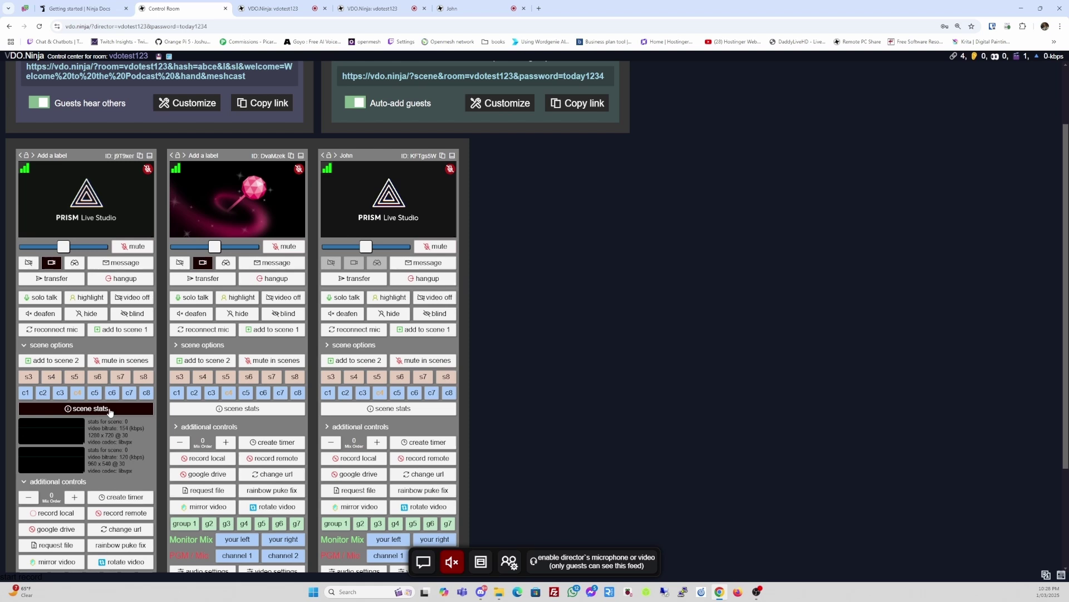
click(111, 410)
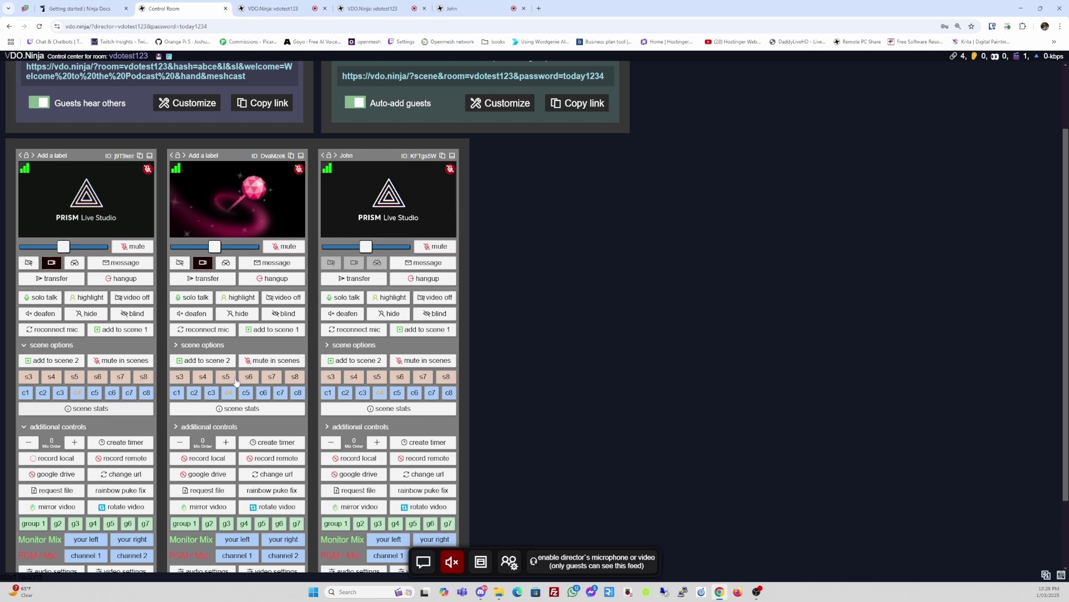
scroll(243, 414, down, 2)
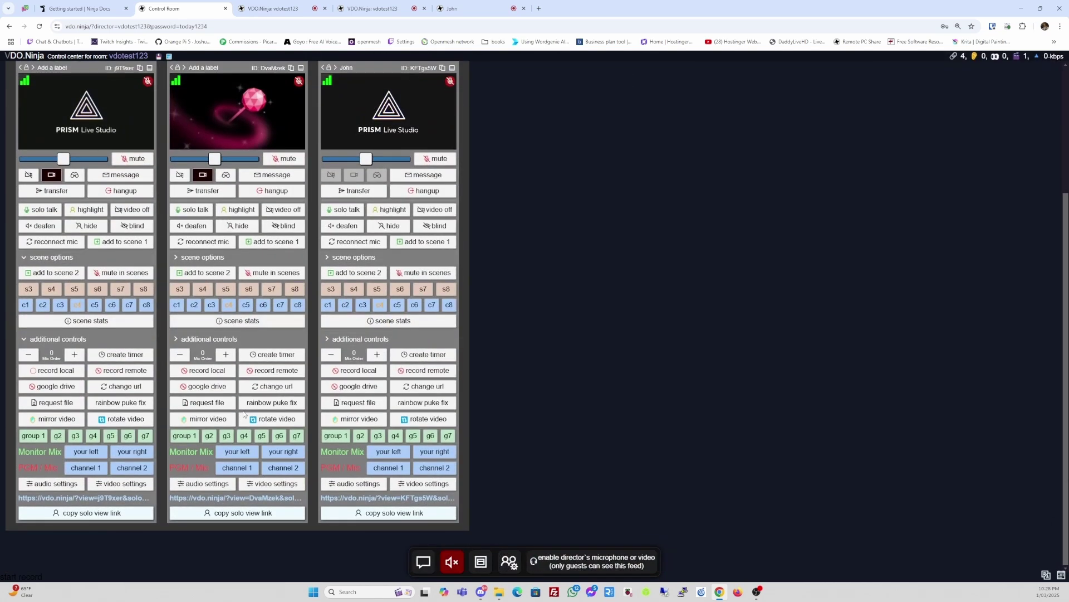
scroll(244, 414, up, 3)
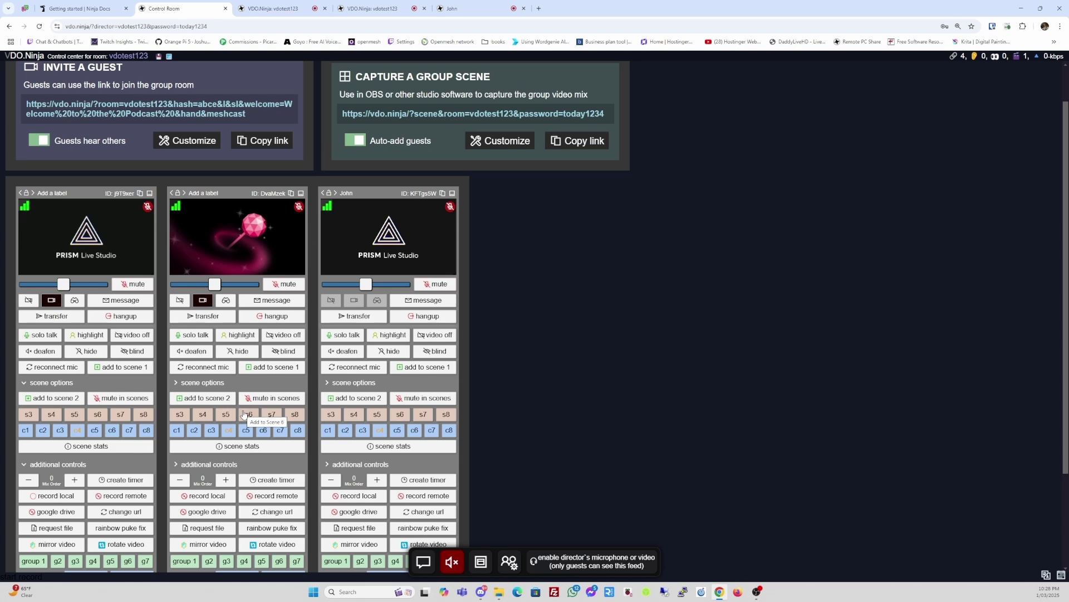
scroll(243, 414, up, 1)
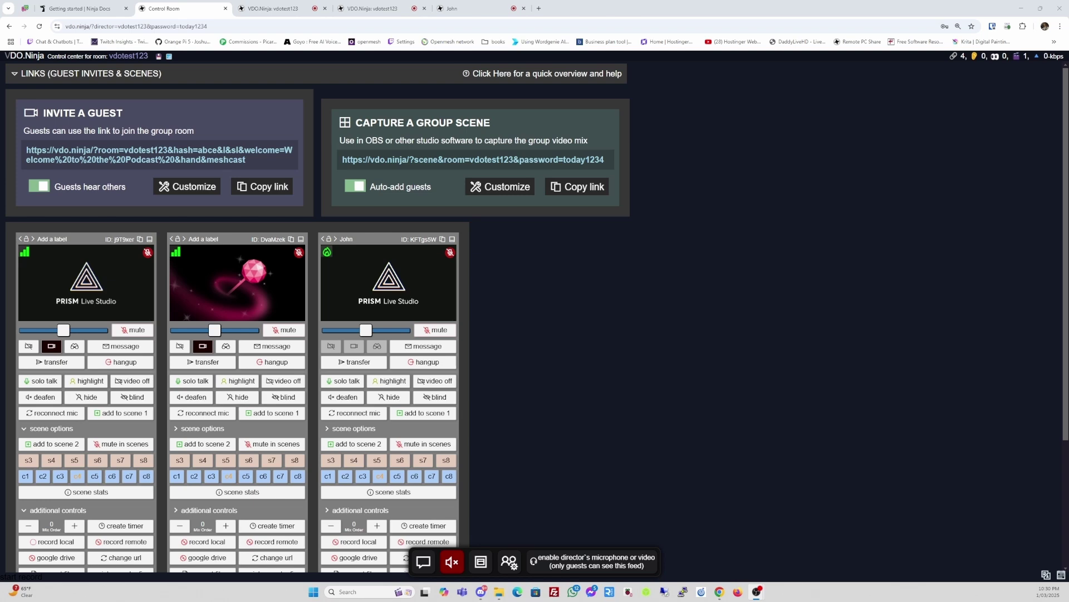
key(alt+Tab)
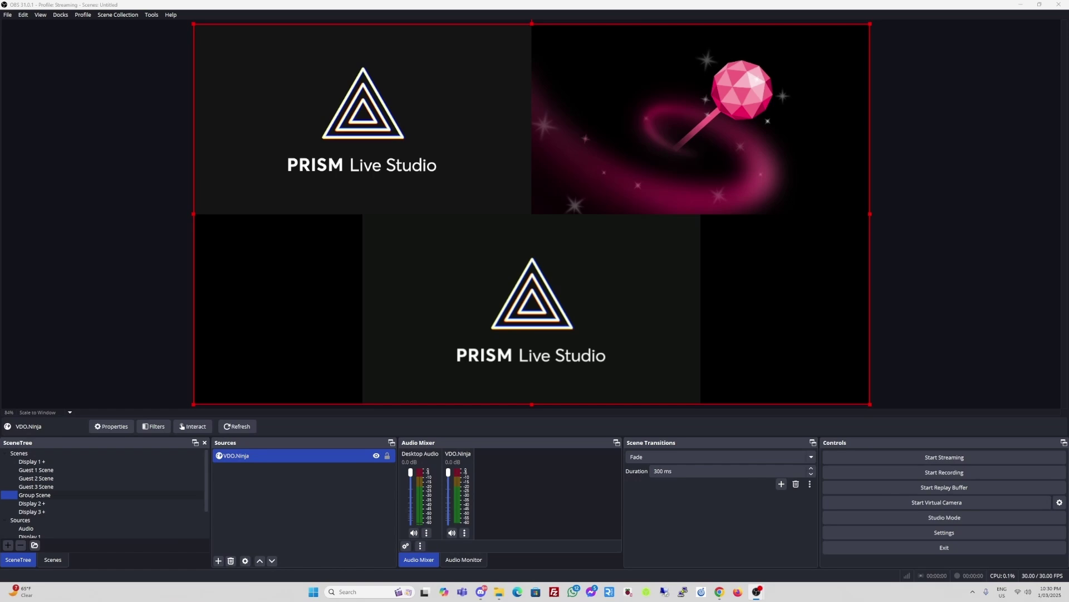
key(alt+Tab)
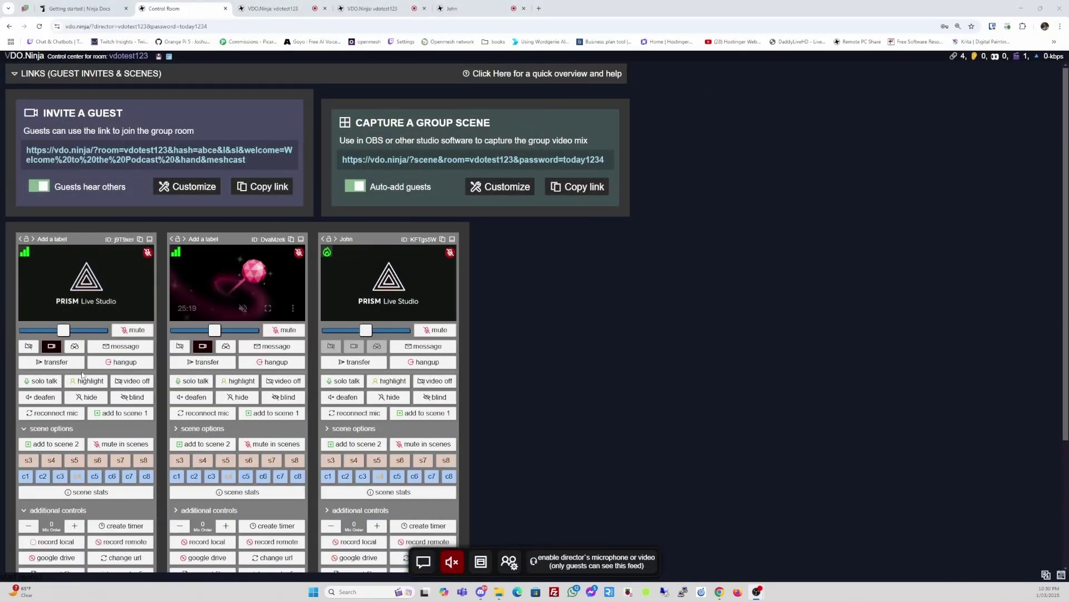
- Switch the first guest's camera to OBS Virtual Camera and approve the request on the guest page
scroll(589, 400, down, 3)
click(106, 488)
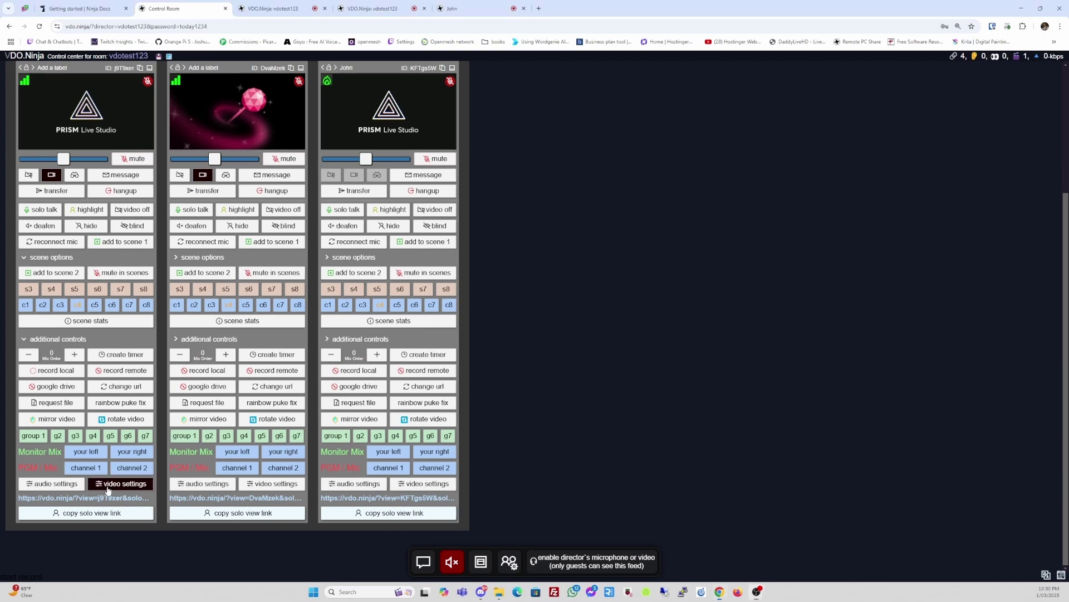
scroll(109, 490, down, 3)
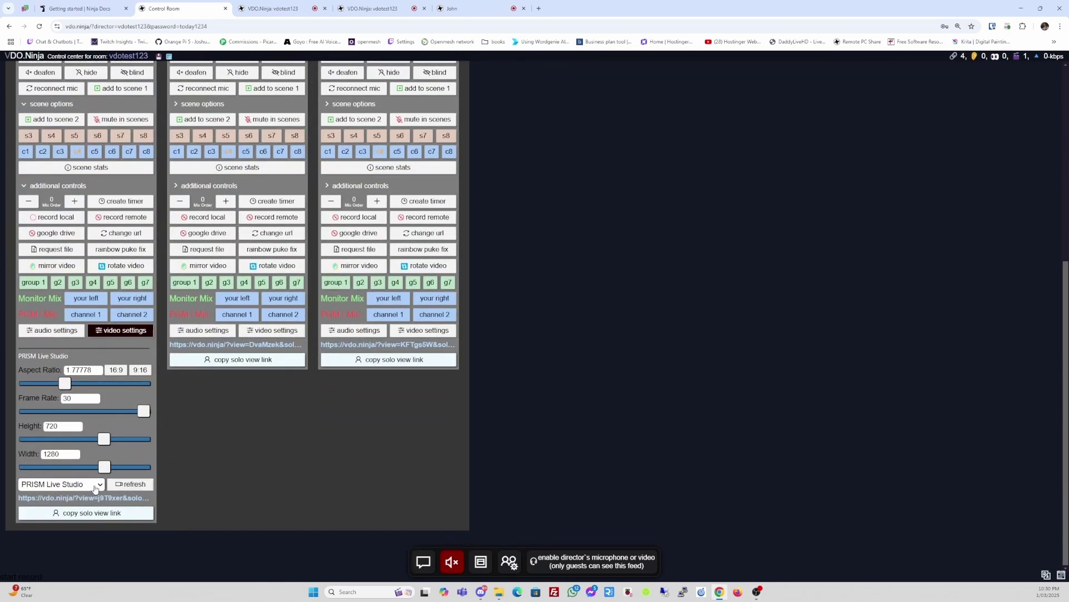
click(91, 484)
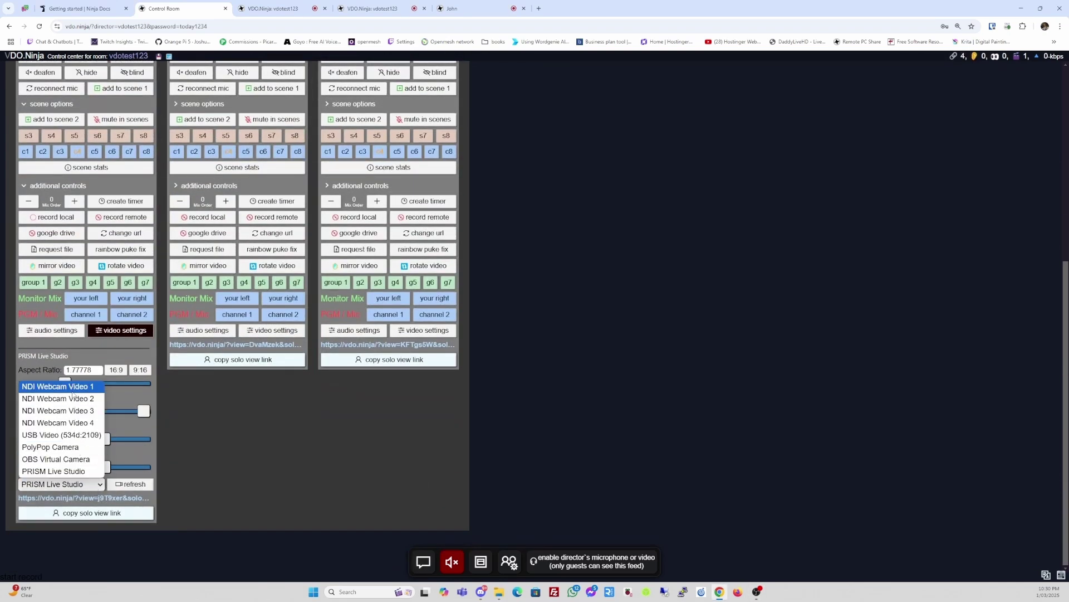
click(68, 459)
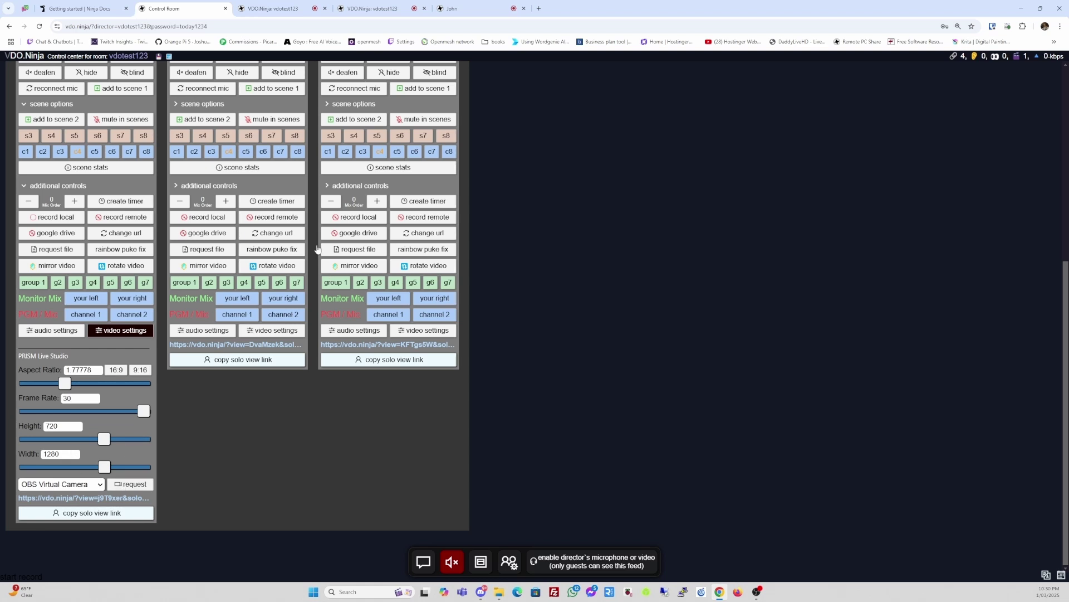
click(273, 9)
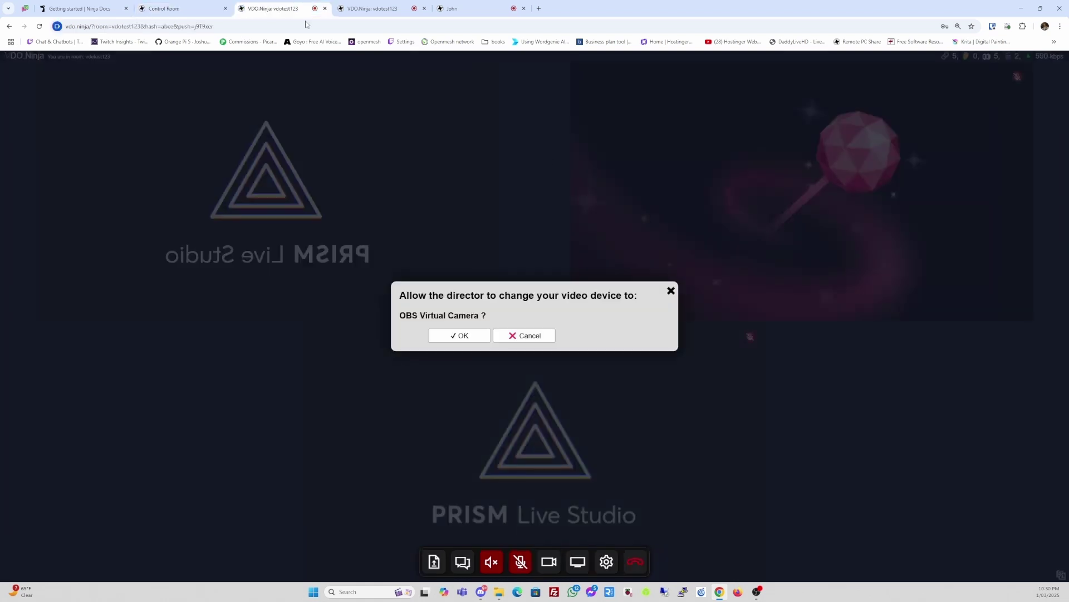
click(459, 336)
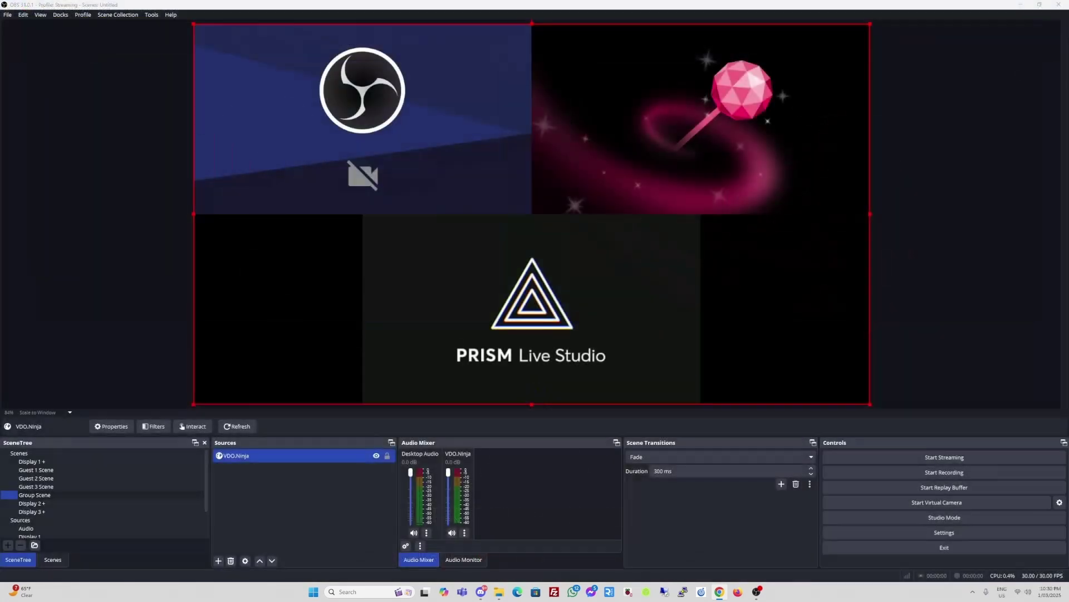
- Preview OBS's Group Scene showing the first guest's OBS Virtual Camera feed
click(60, 494)
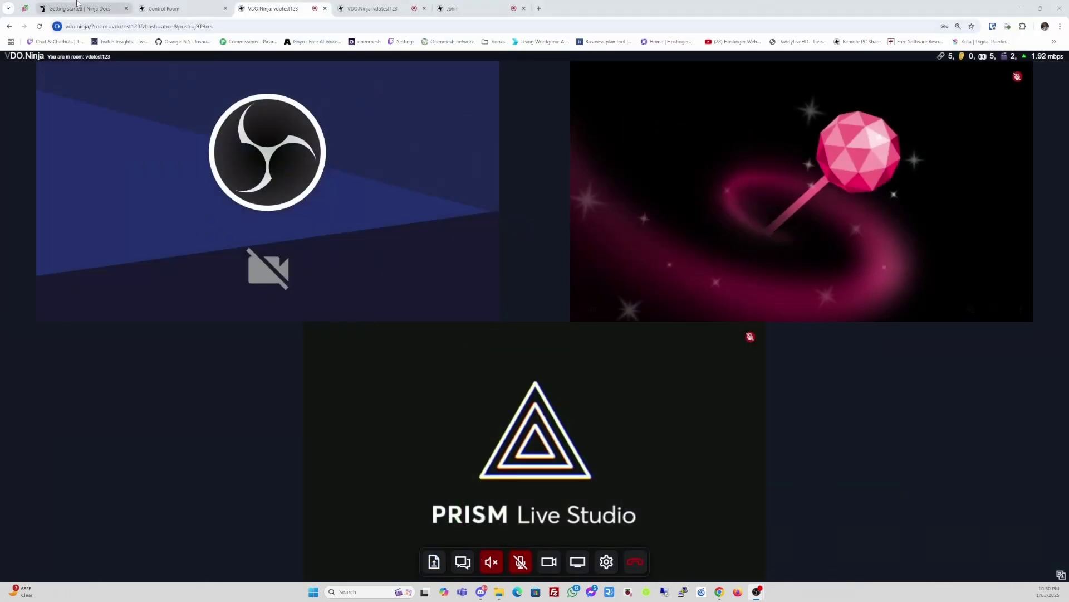
- Switch to the 'Getting started | Ninja Docs' browser tab
click(86, 8)
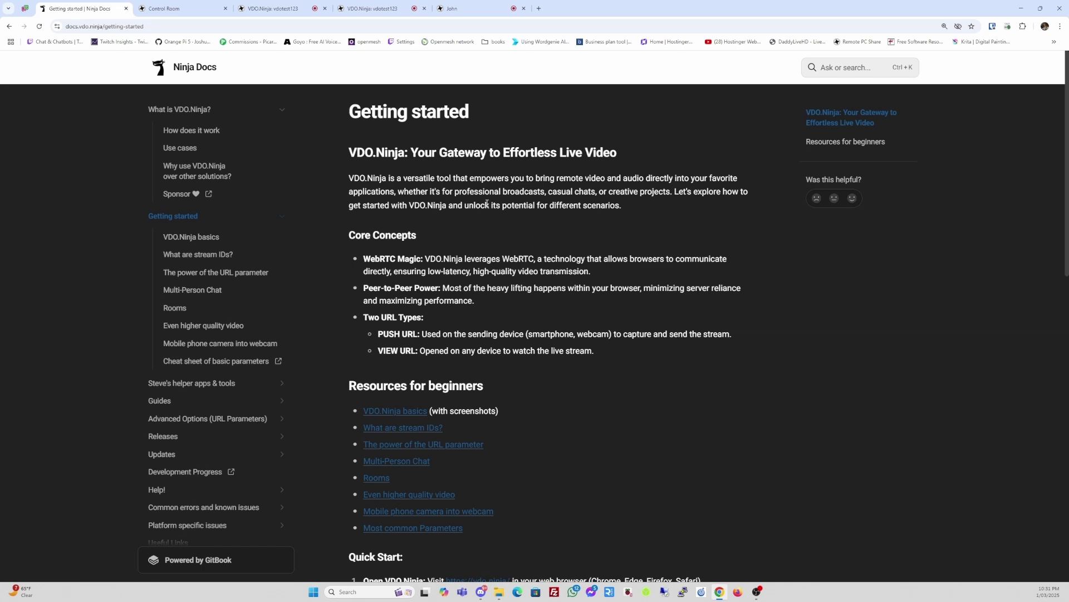
- Zoom the Getting started page to 200% so its text is easier to read
scroll(258, 206, down, 1)
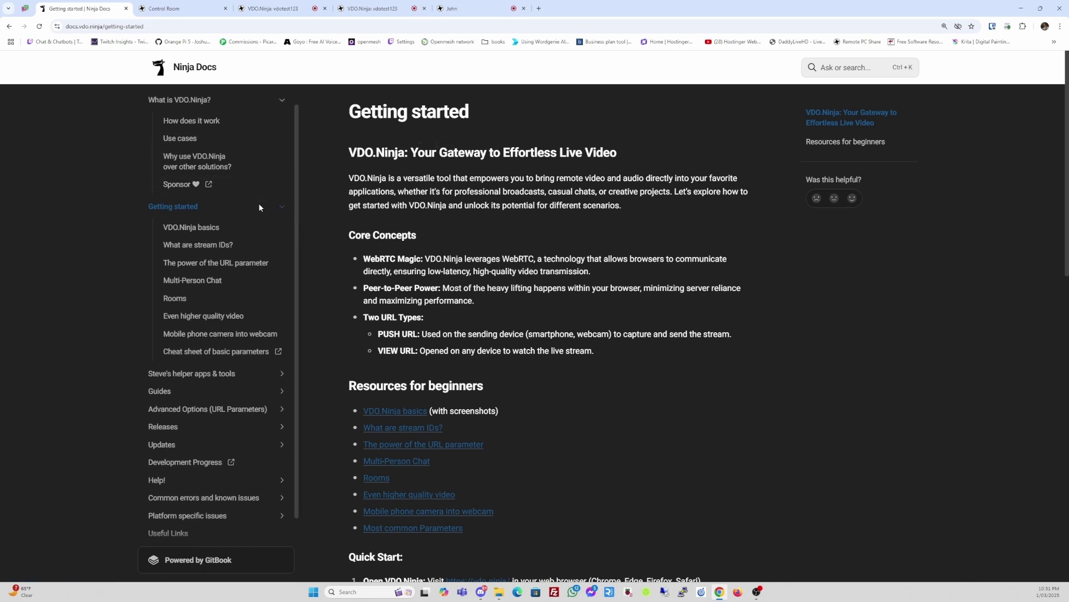
scroll(259, 205, up, 1)
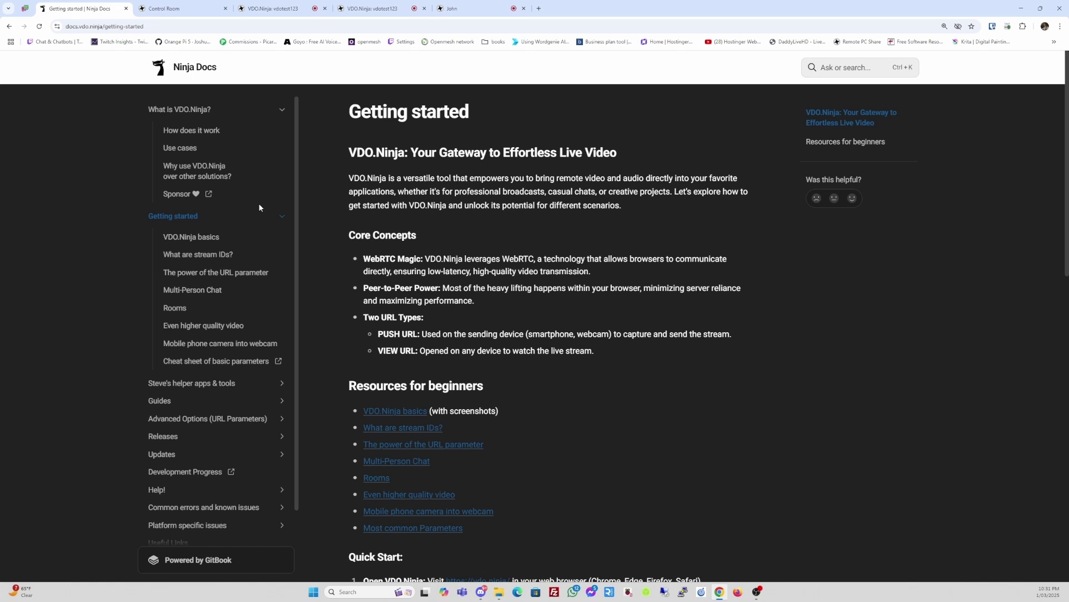
scroll(259, 207, down, 2)
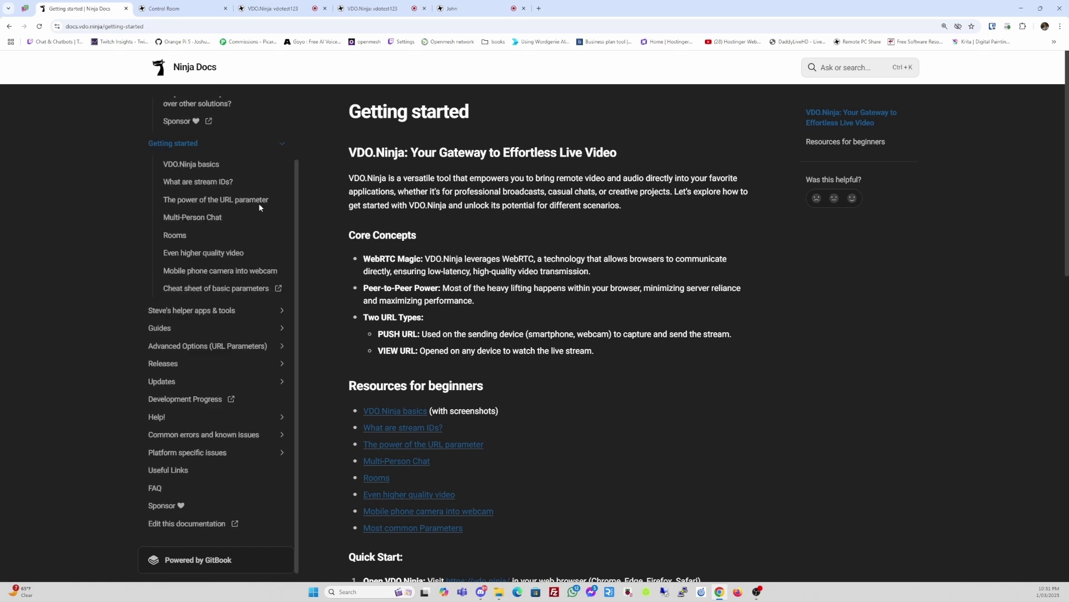
scroll(258, 207, up, 2)
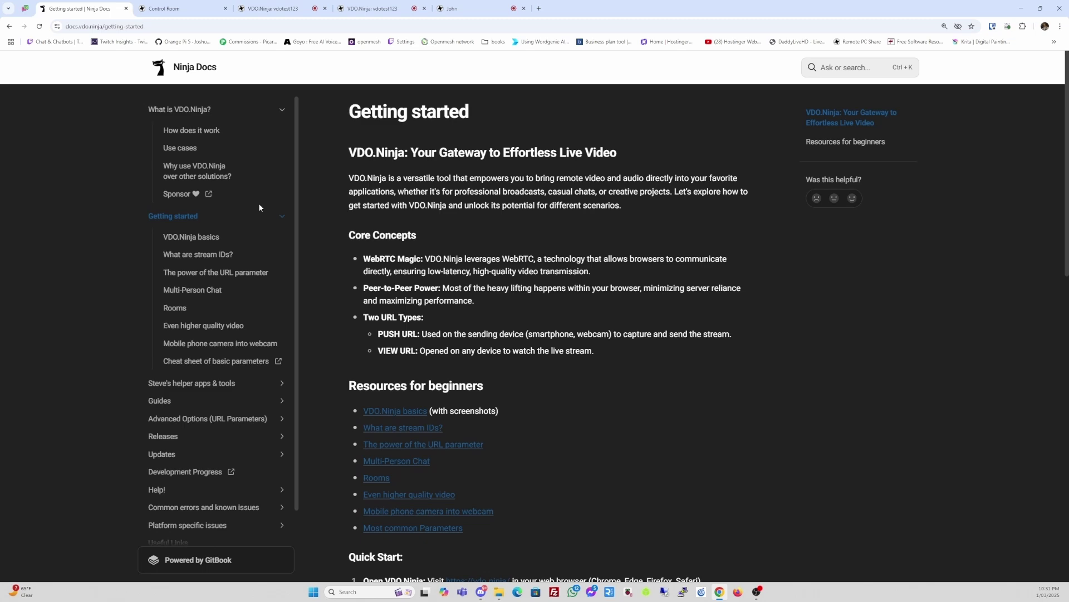
scroll(260, 209, up, 3)
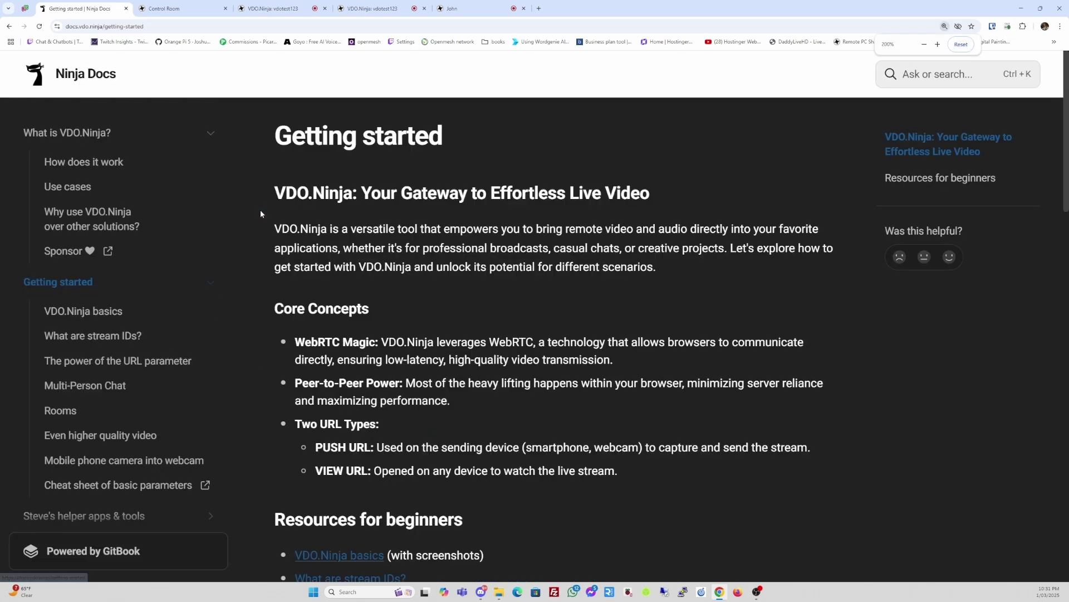
- Read through the VDO.Ninja basics article in Ninja Docs
scroll(260, 214, down, 1)
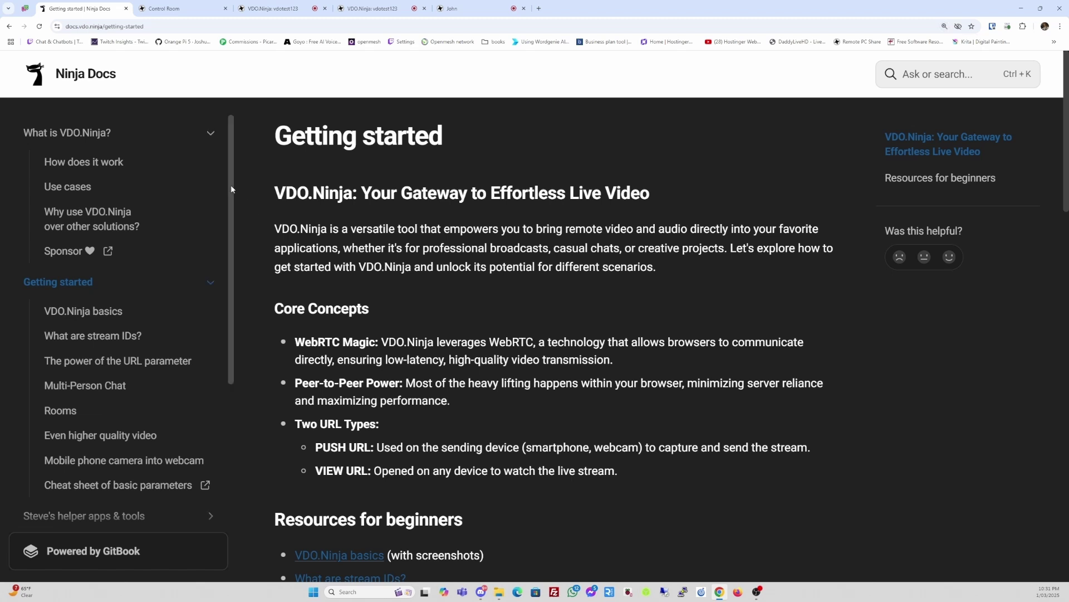
scroll(185, 218, down, 1)
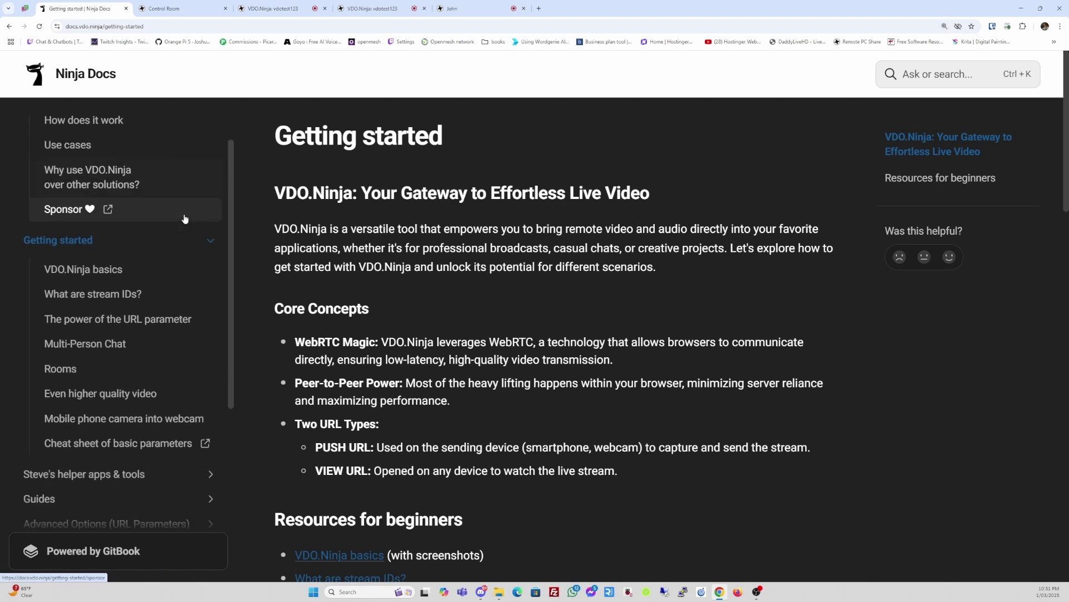
click(106, 270)
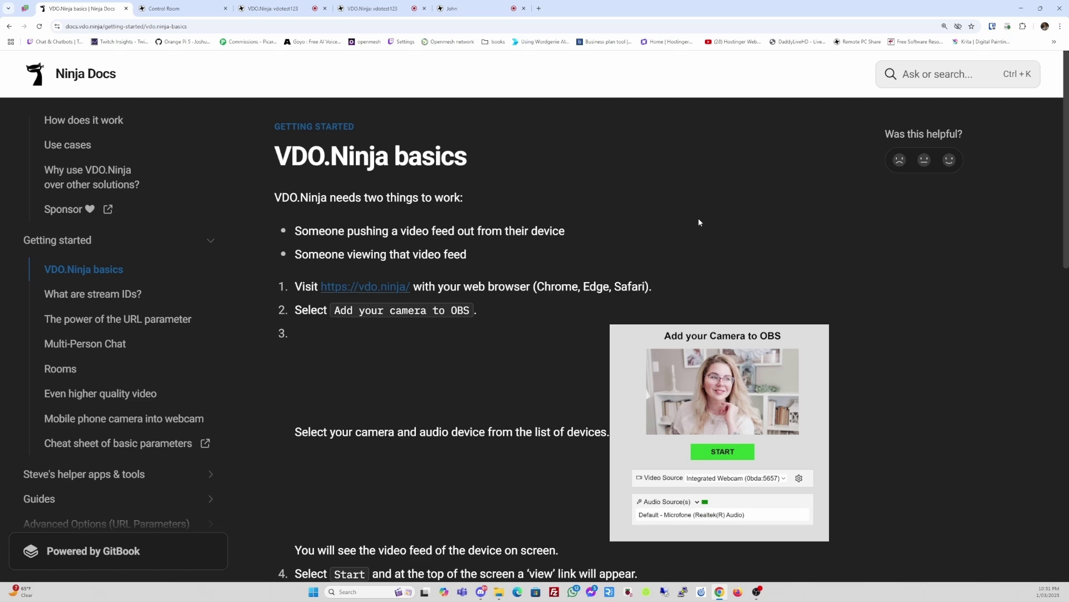
scroll(700, 222, down, 8)
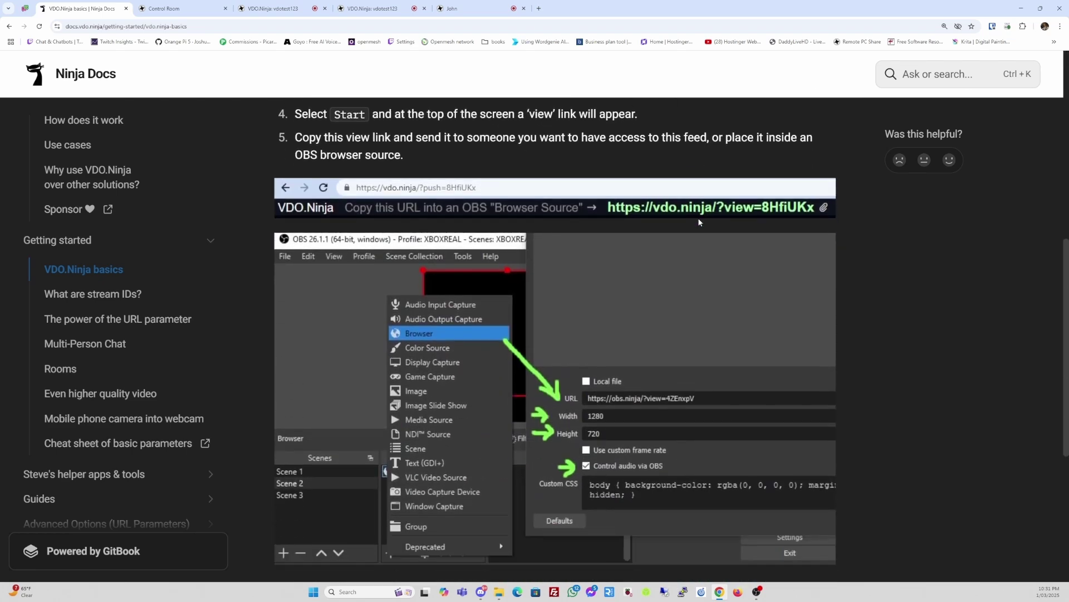
scroll(700, 223, down, 3)
scroll(699, 218, down, 2)
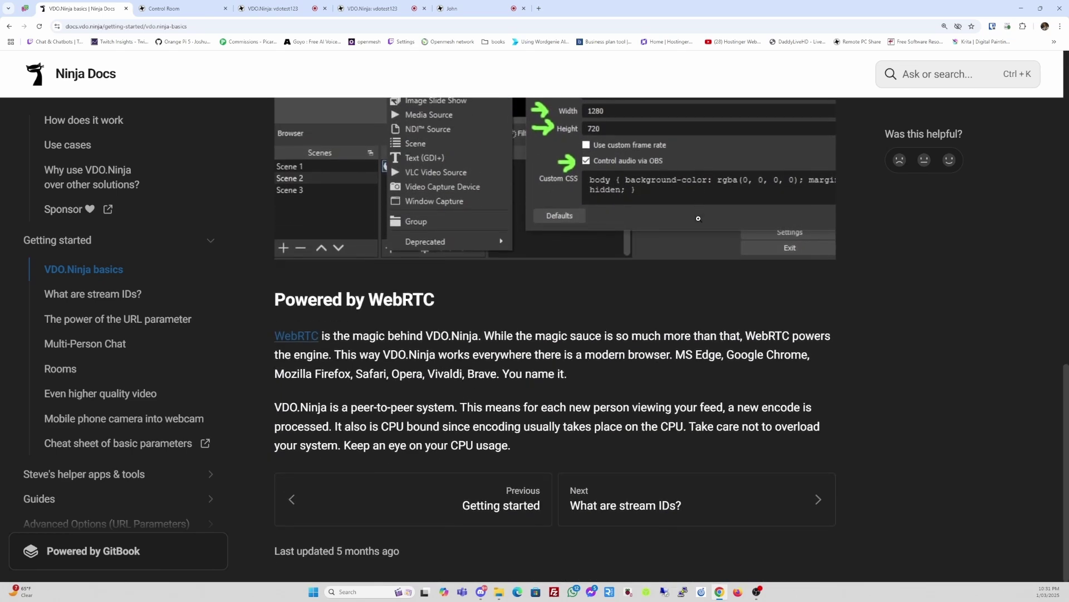
scroll(699, 218, up, 14)
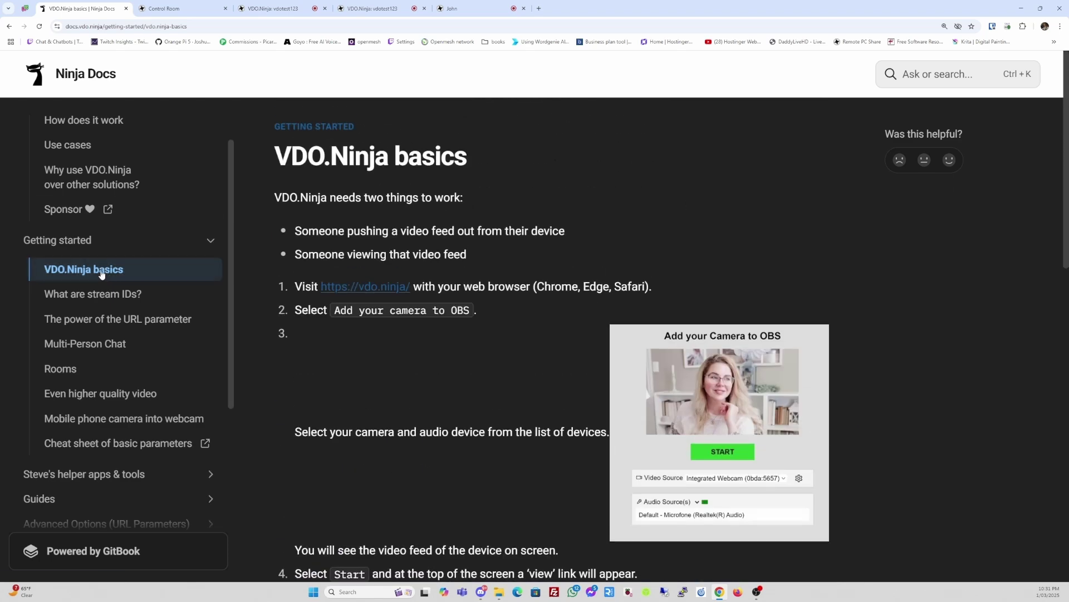
- Open What are stream IDs? and scroll to its additional technical details
click(92, 296)
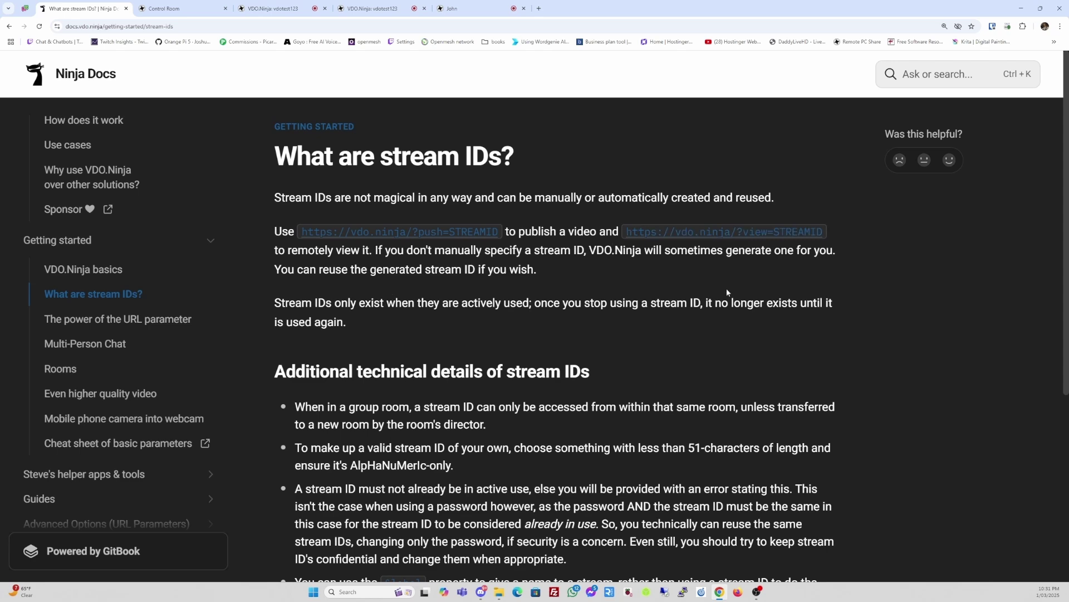
scroll(708, 307, down, 4)
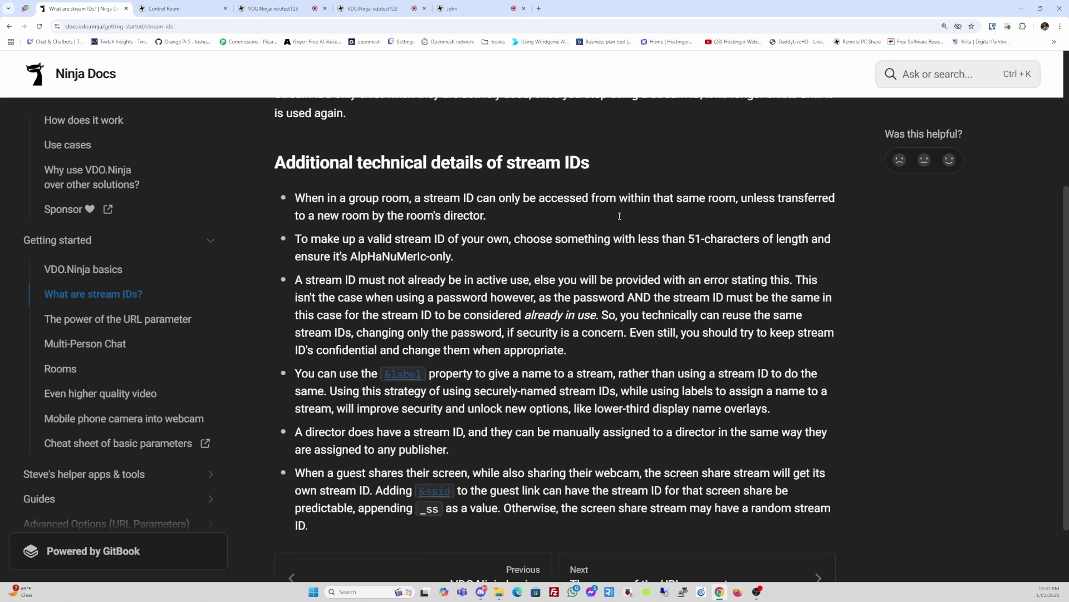
scroll(165, 301, down, 2)
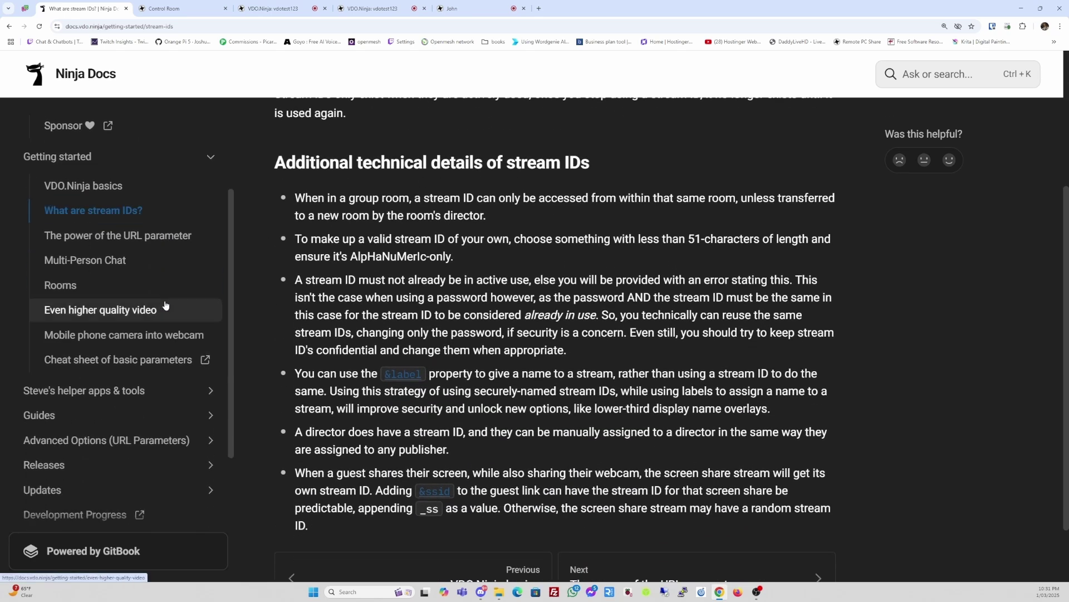
scroll(165, 306, up, 1)
scroll(165, 305, down, 2)
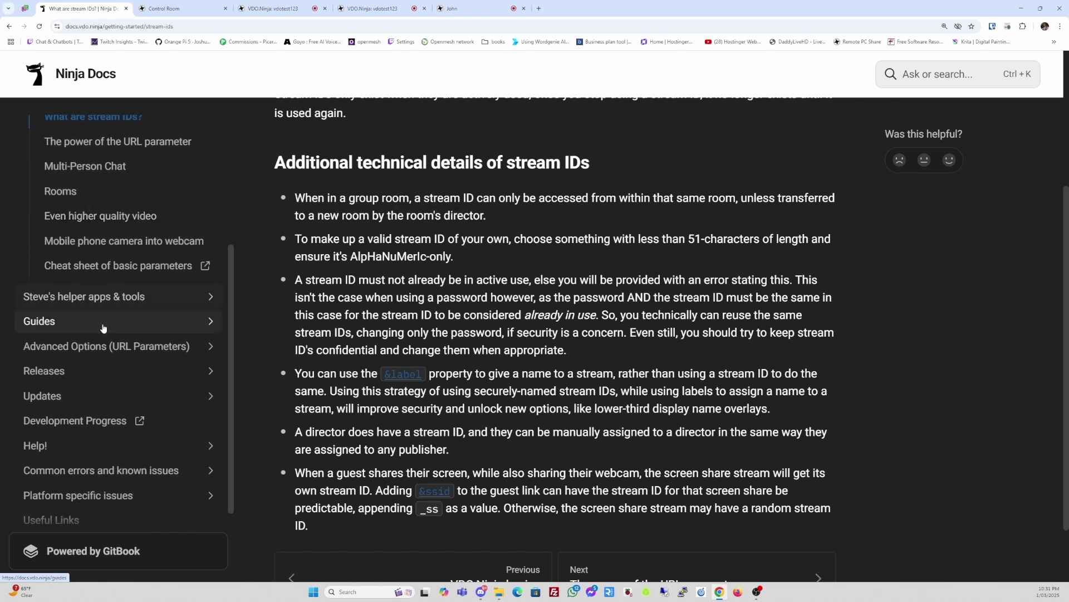
- Browse the Guides page listing the available guides and how-tos
click(110, 326)
scroll(127, 375, down, 5)
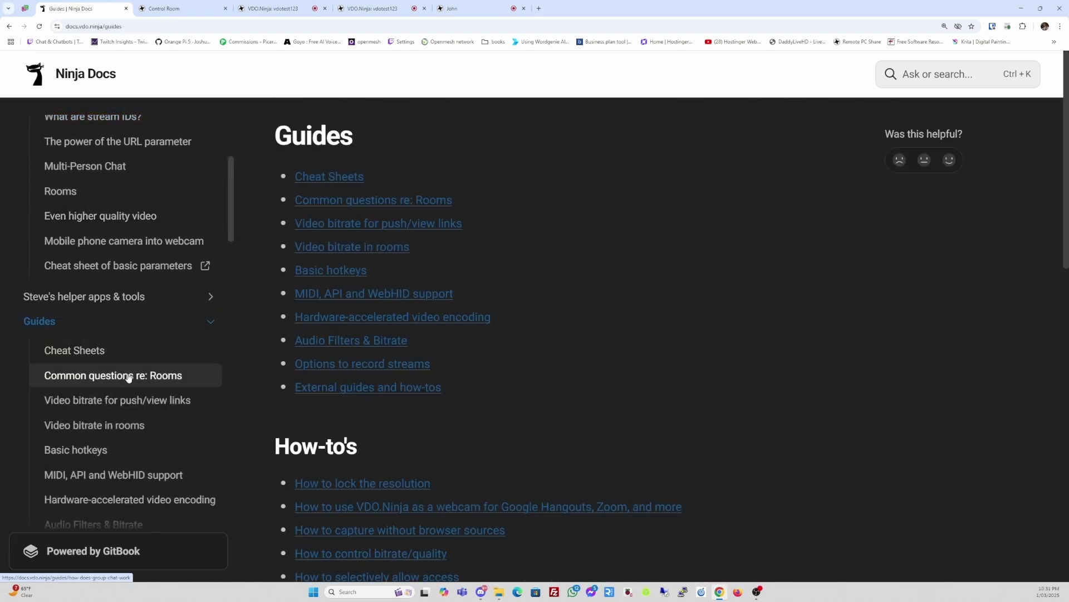
scroll(128, 378, down, 10)
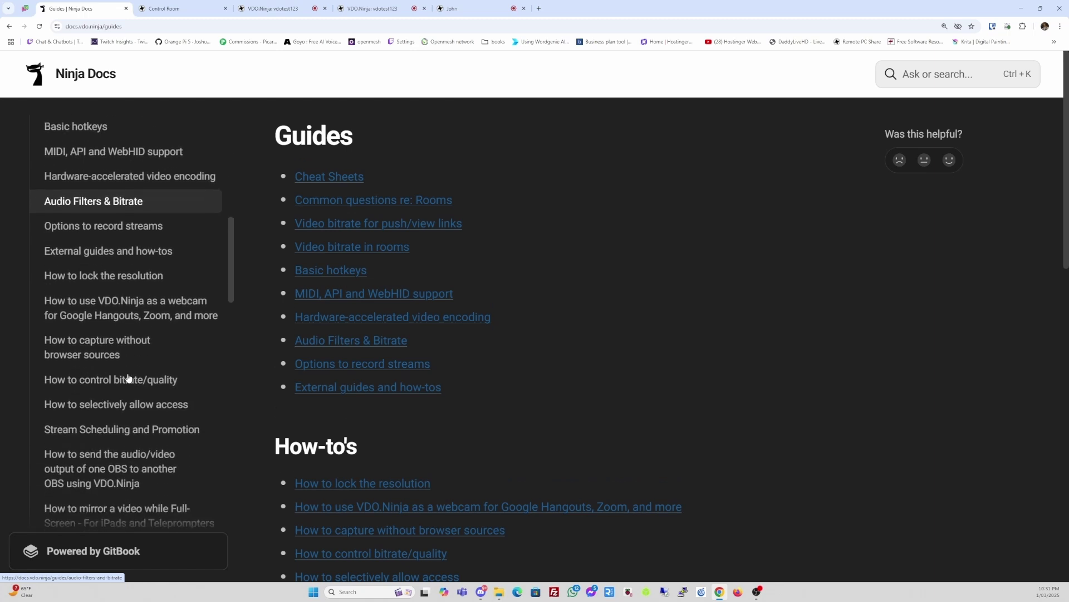
scroll(129, 377, up, 15)
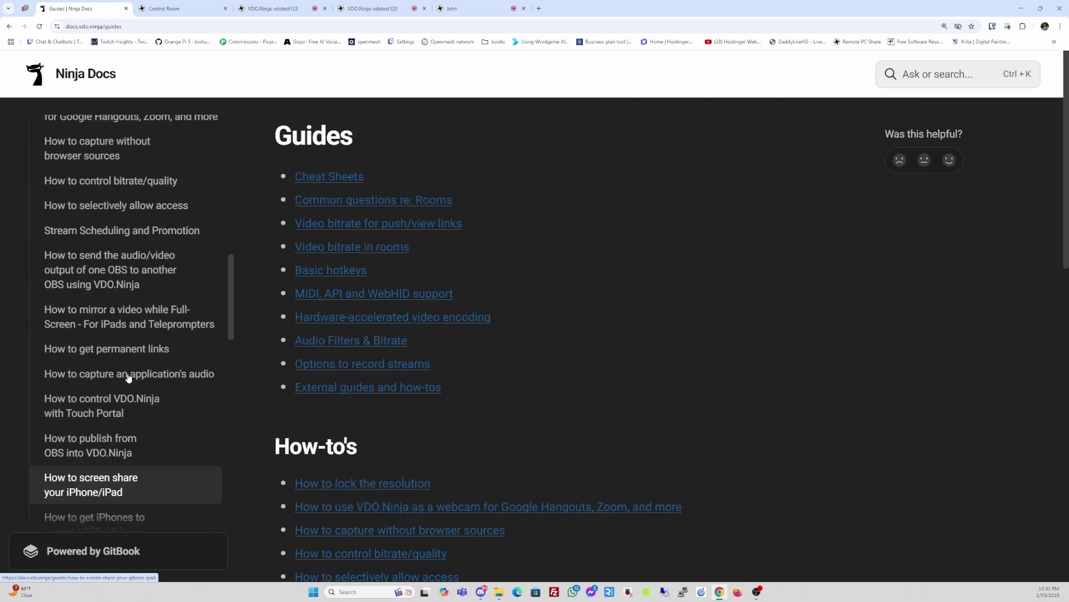
scroll(127, 376, up, 7)
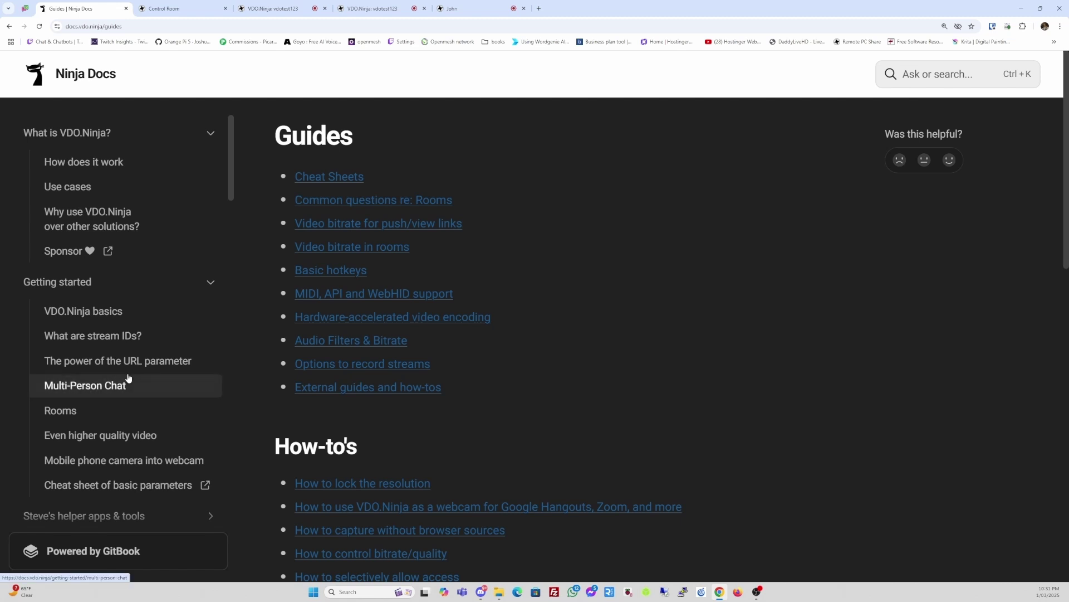
- Return to the Getting started page and collapse the Guides navigation section
click(85, 282)
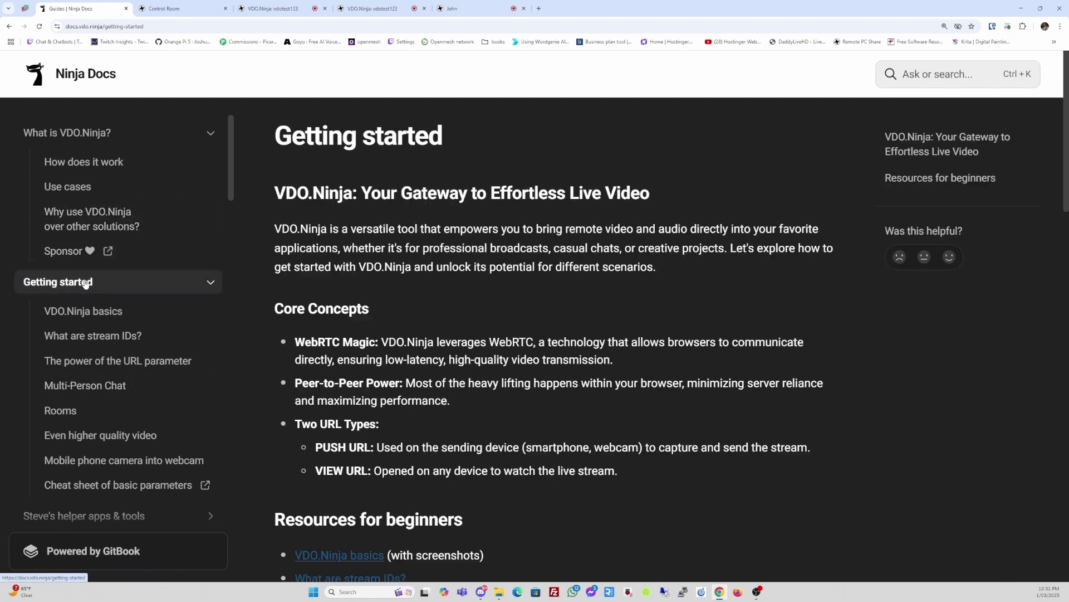
click(210, 283)
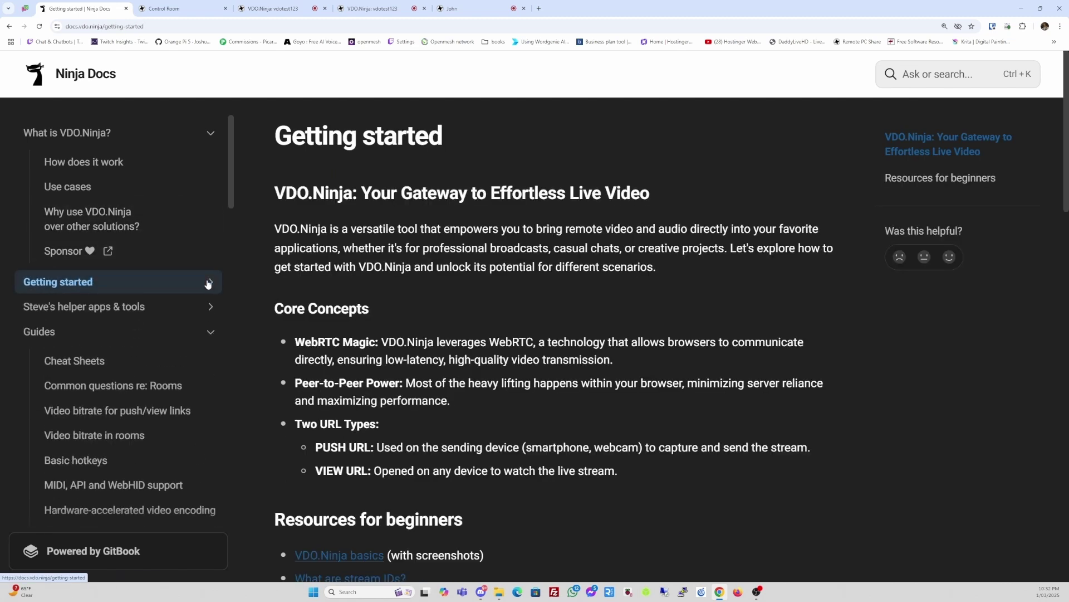
click(210, 332)
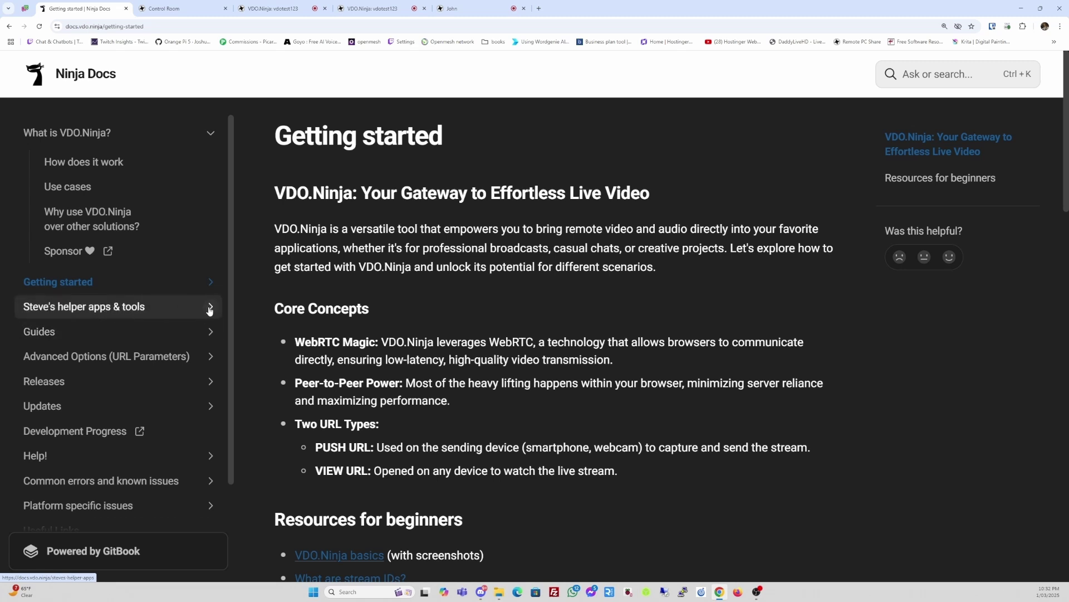
- Expand and open Steve's helper apps & tools, reviewing Electron Capture, Social Stream Ninja, Meshcast.io and others
click(209, 309)
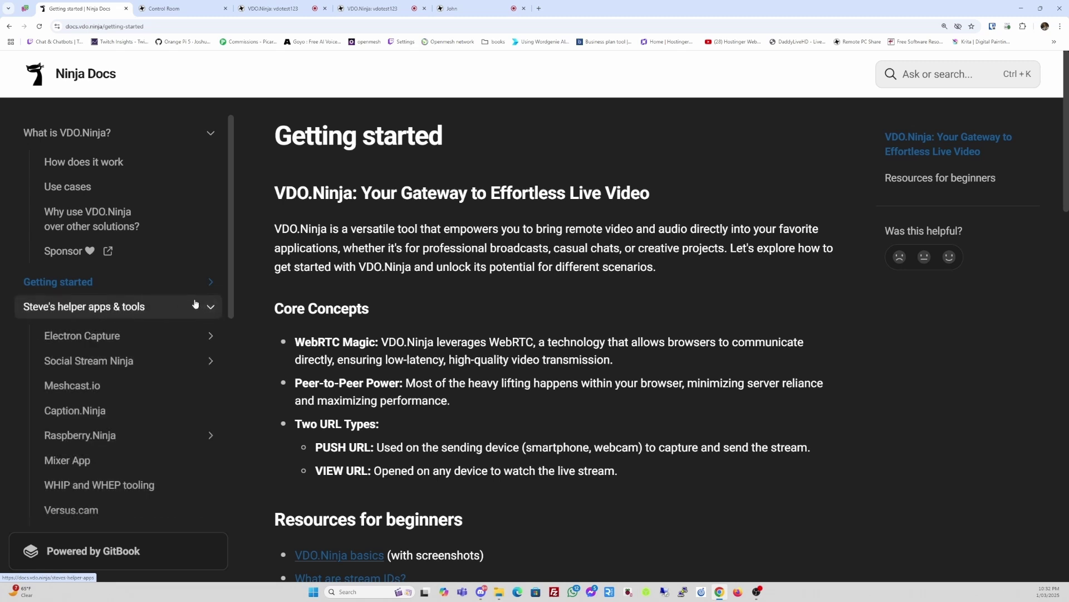
click(128, 313)
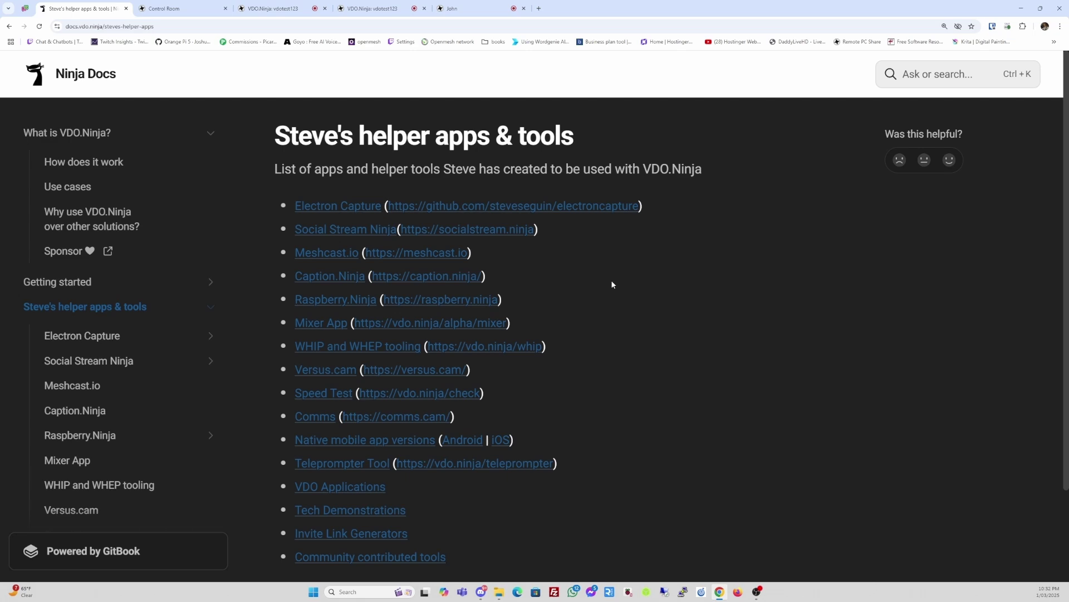
scroll(612, 284, down, 3)
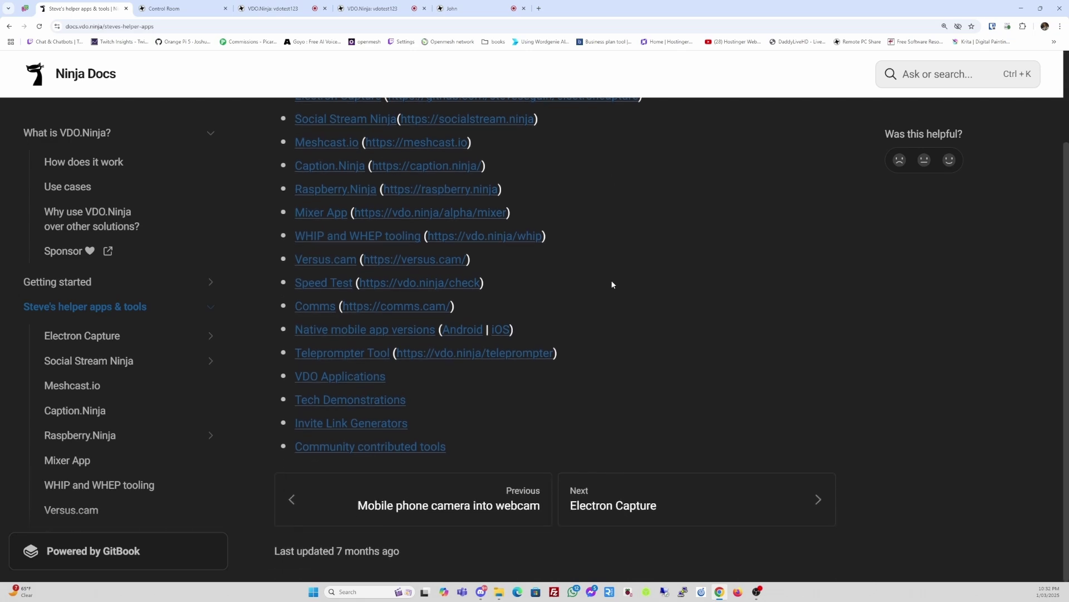
scroll(611, 285, up, 3)
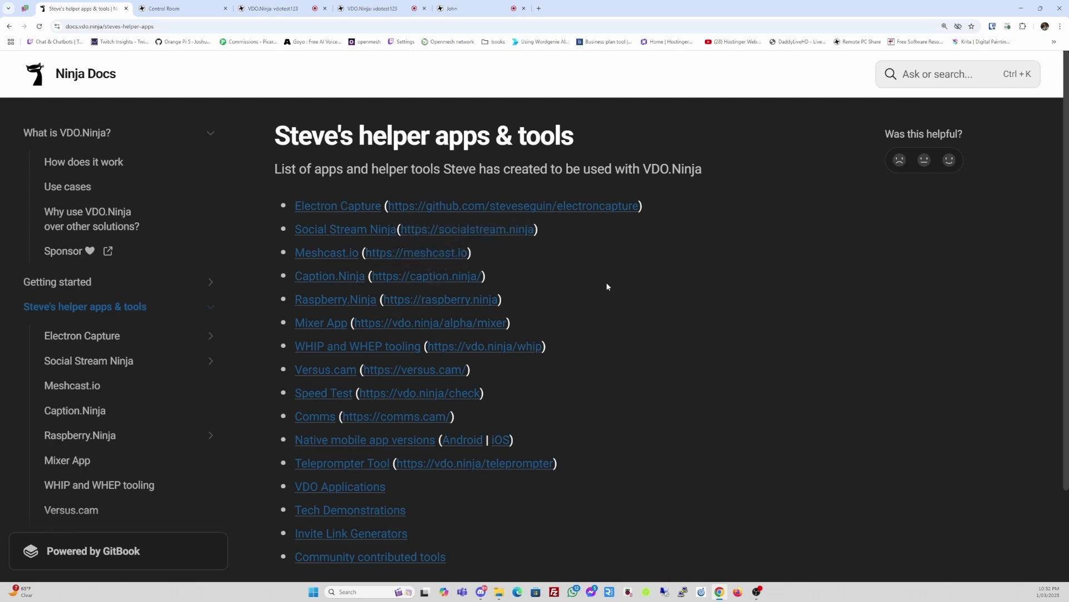
scroll(606, 282, down, 2)
scroll(606, 282, up, 2)
- View the Social Stream Ninja docs in a second tab, then return to the helper apps list
right_click(344, 232)
key(Escape)
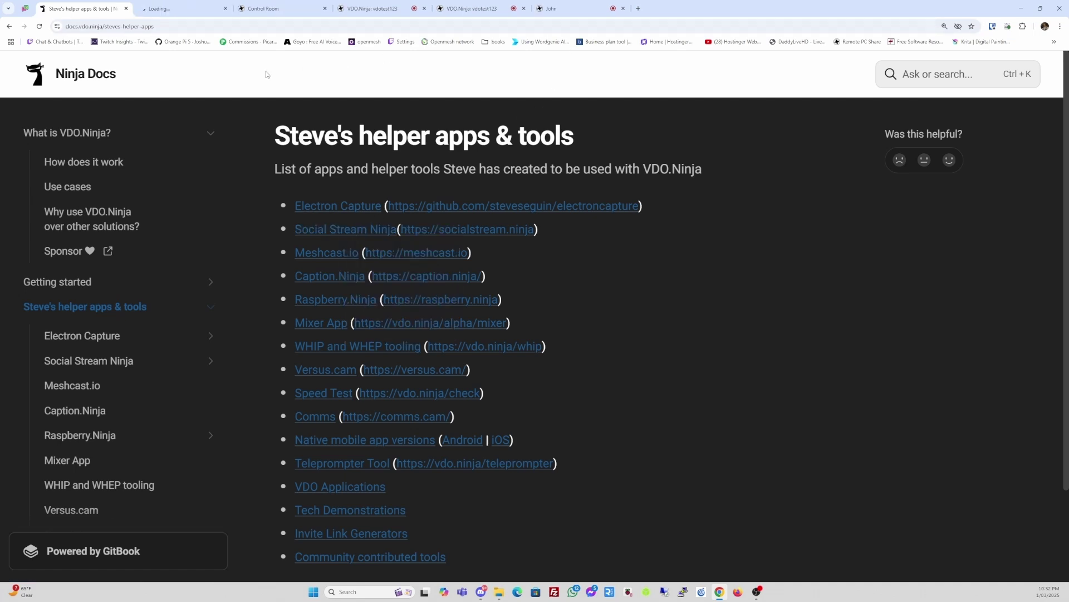
click(179, 10)
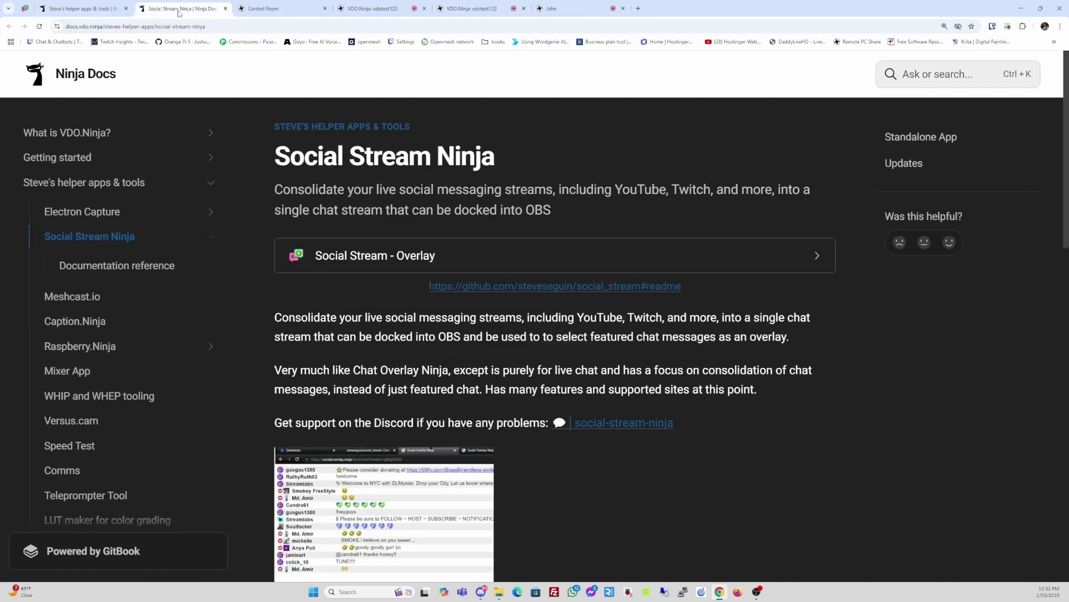
scroll(608, 324, down, 2)
scroll(608, 325, up, 1)
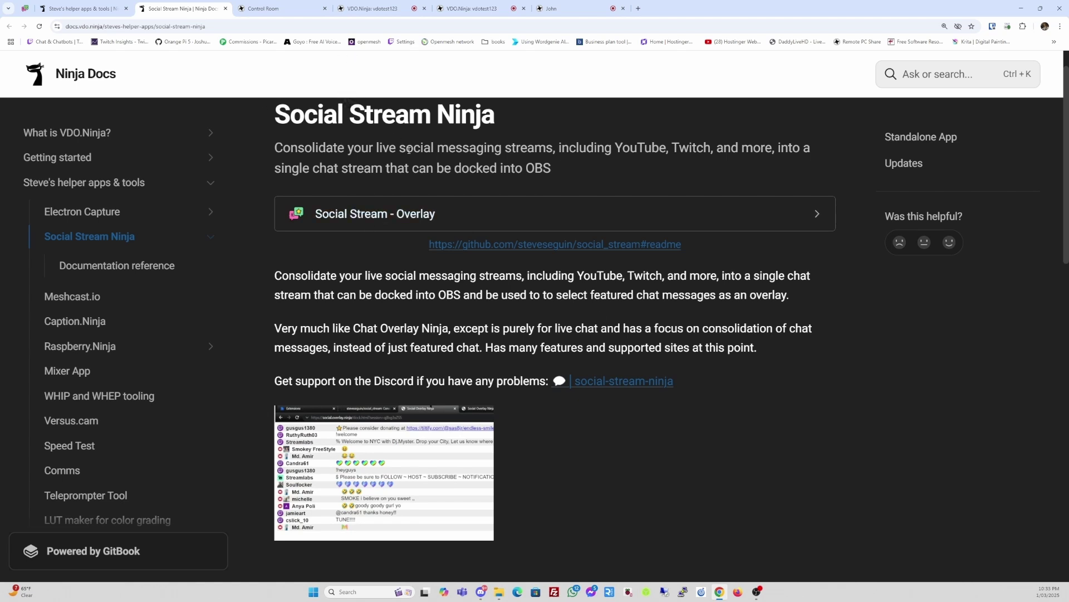
scroll(409, 150, up, 1)
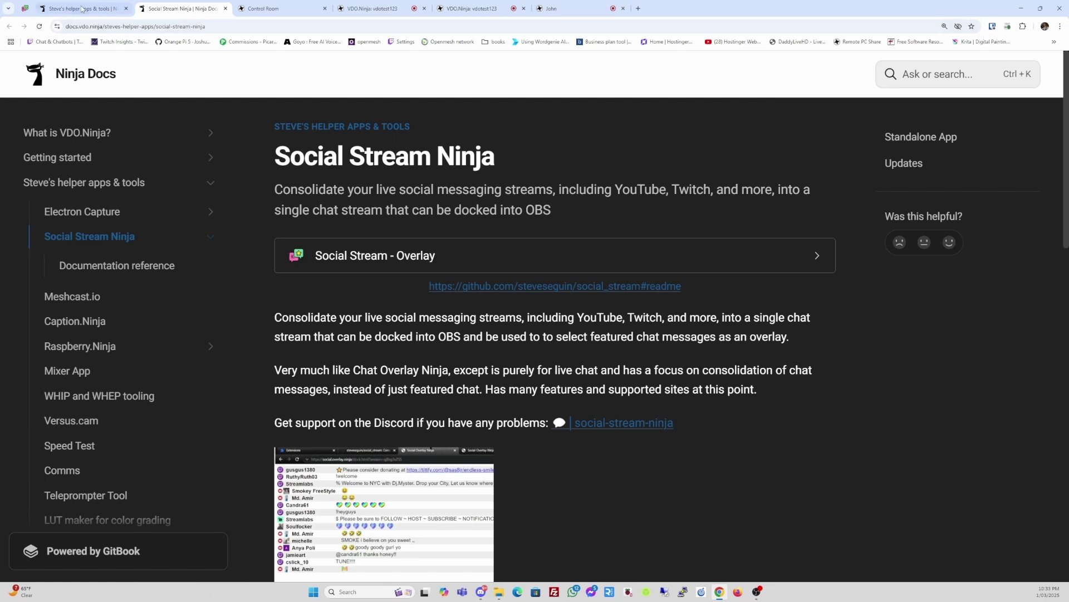
click(106, 9)
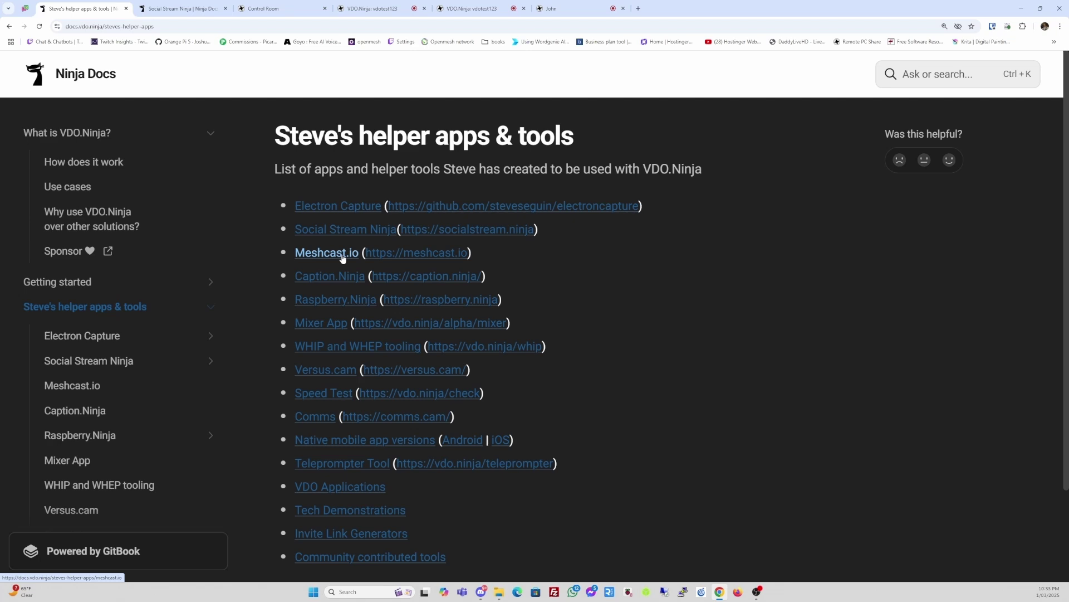
- Open the Raspberry.Ninja docs in a new tab and switch to it
right_click(349, 302)
click(362, 307)
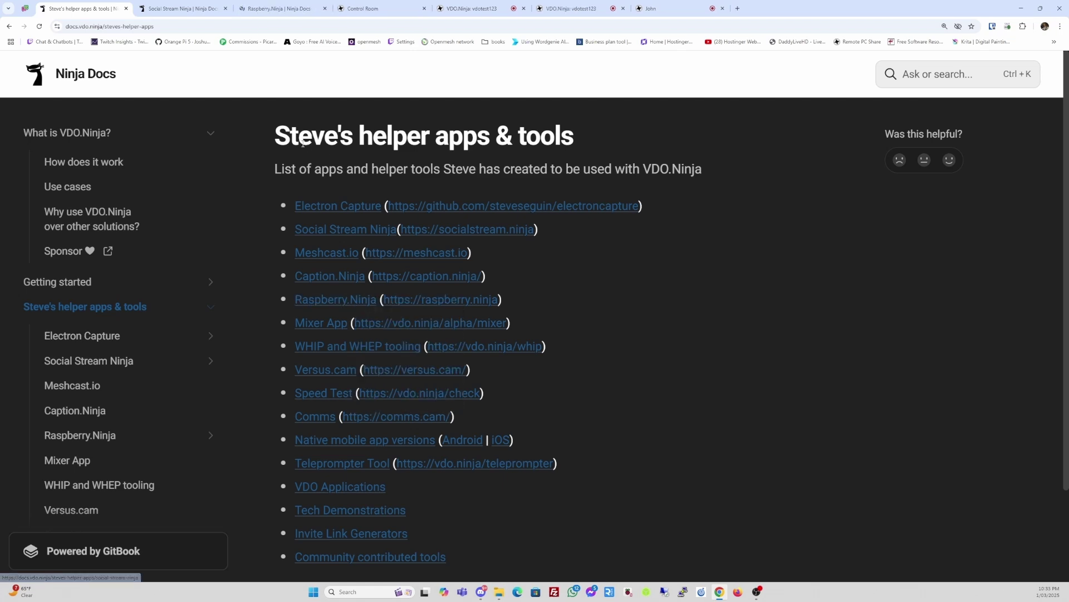
click(281, 8)
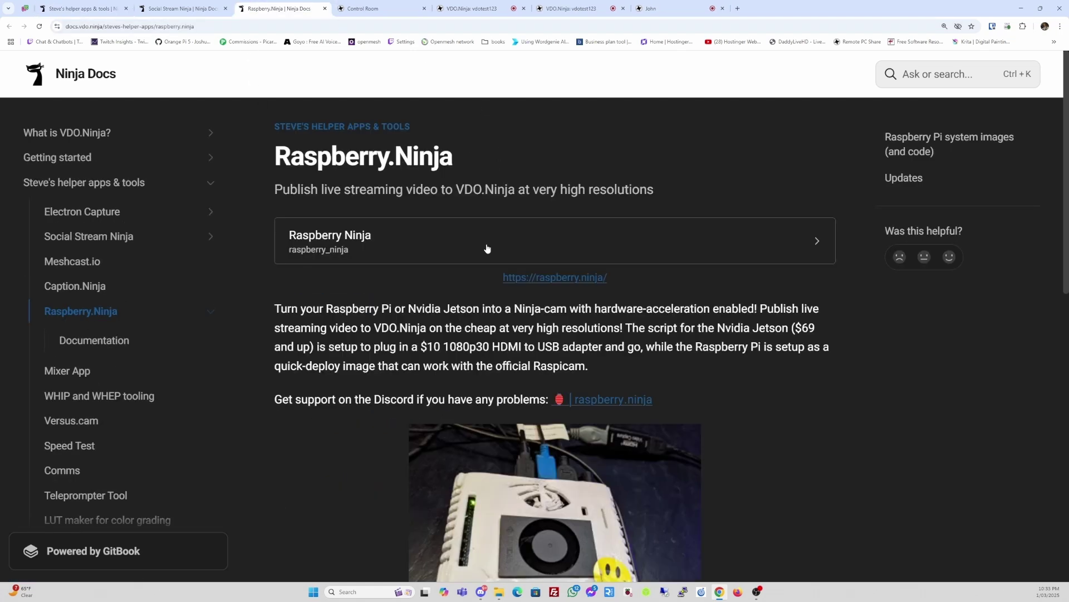
scroll(488, 250, down, 1)
scroll(487, 255, up, 1)
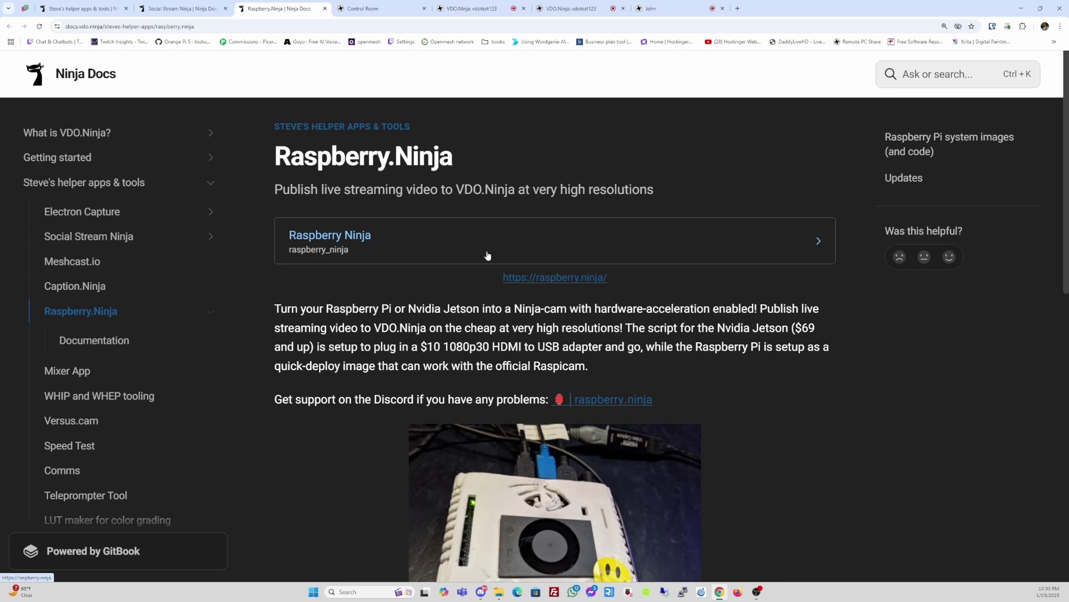
- Read through the Raspberry.Ninja page, then close its tab
scroll(488, 256, down, 4)
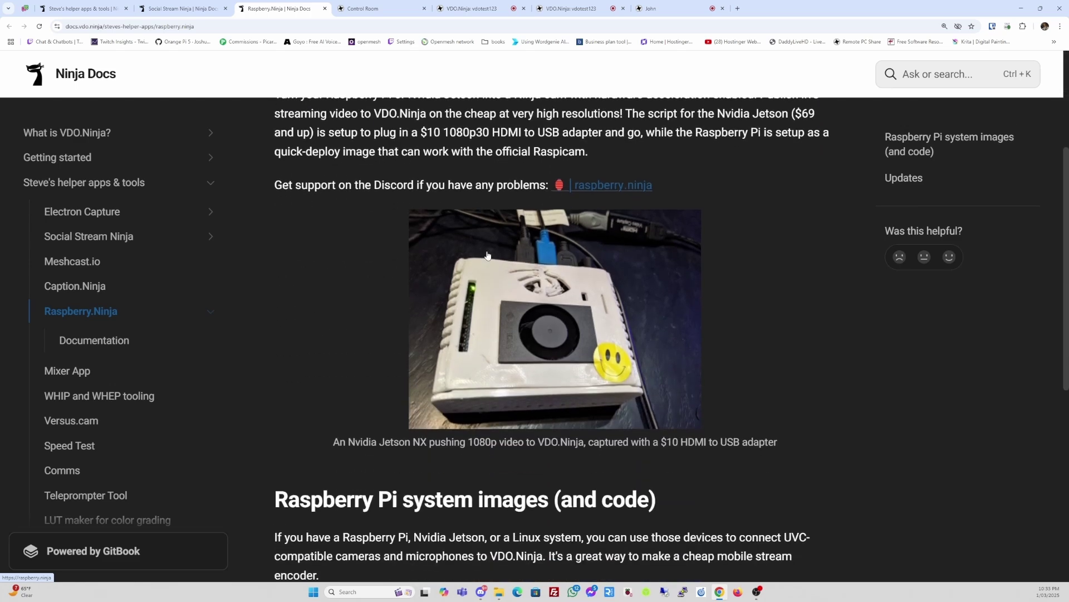
scroll(513, 309, down, 2)
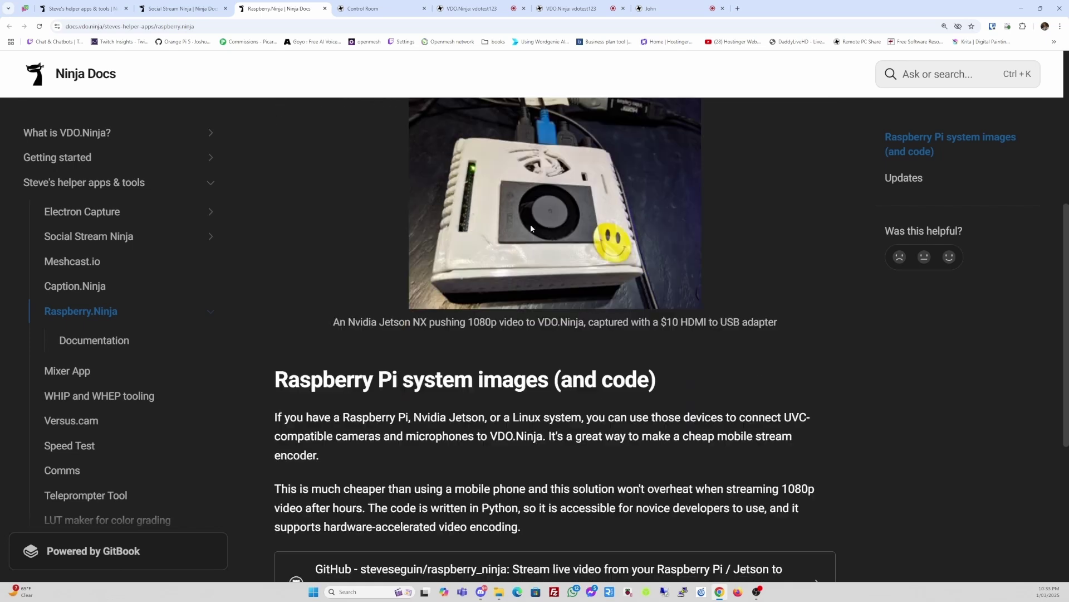
scroll(537, 286, down, 3)
scroll(537, 287, up, 3)
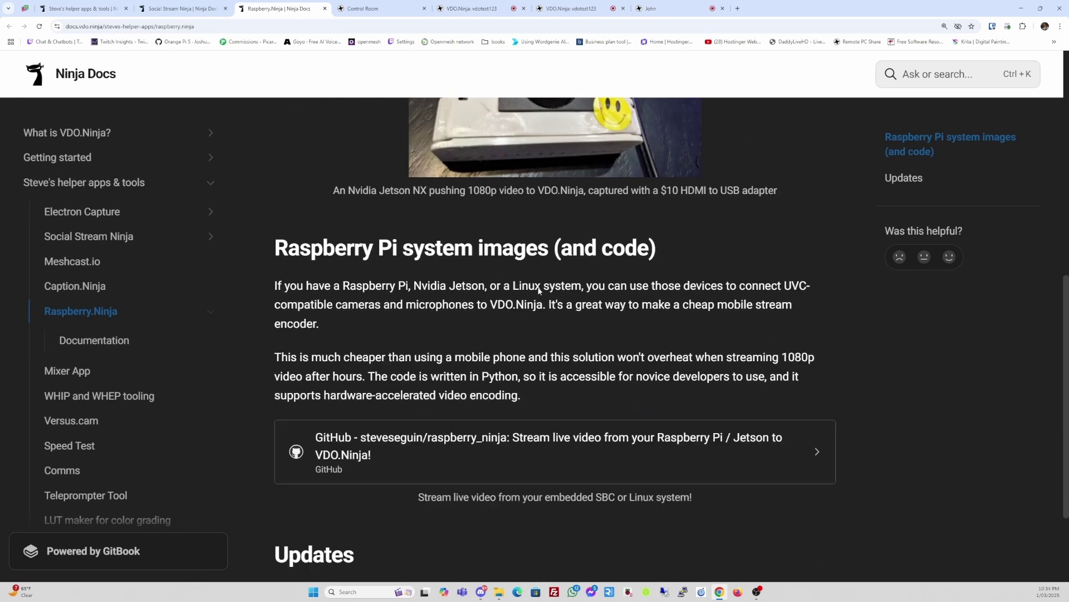
scroll(538, 289, up, 5)
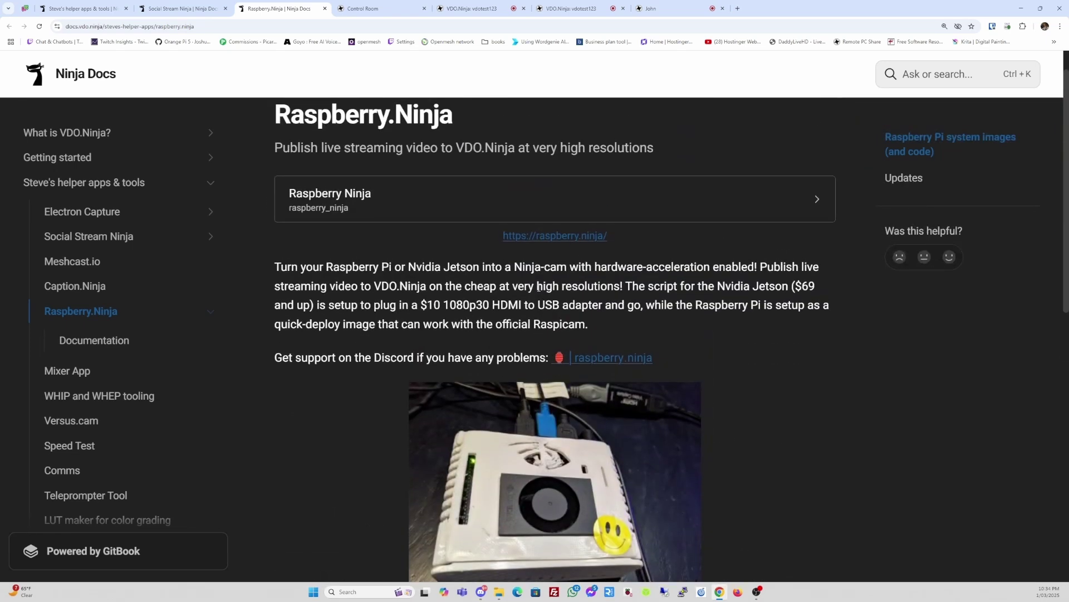
scroll(539, 287, down, 1)
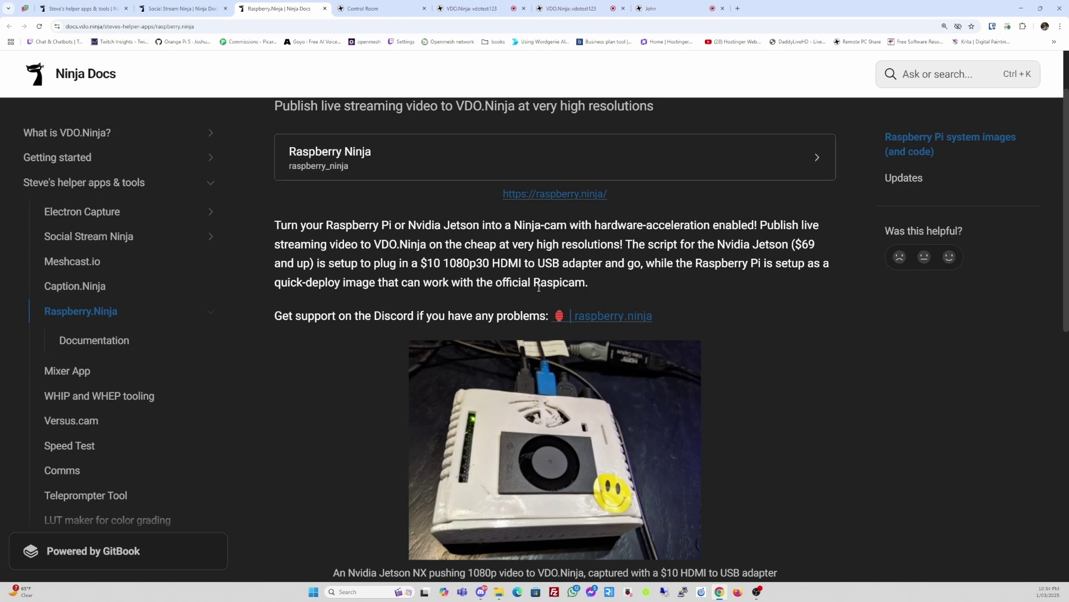
click(326, 10)
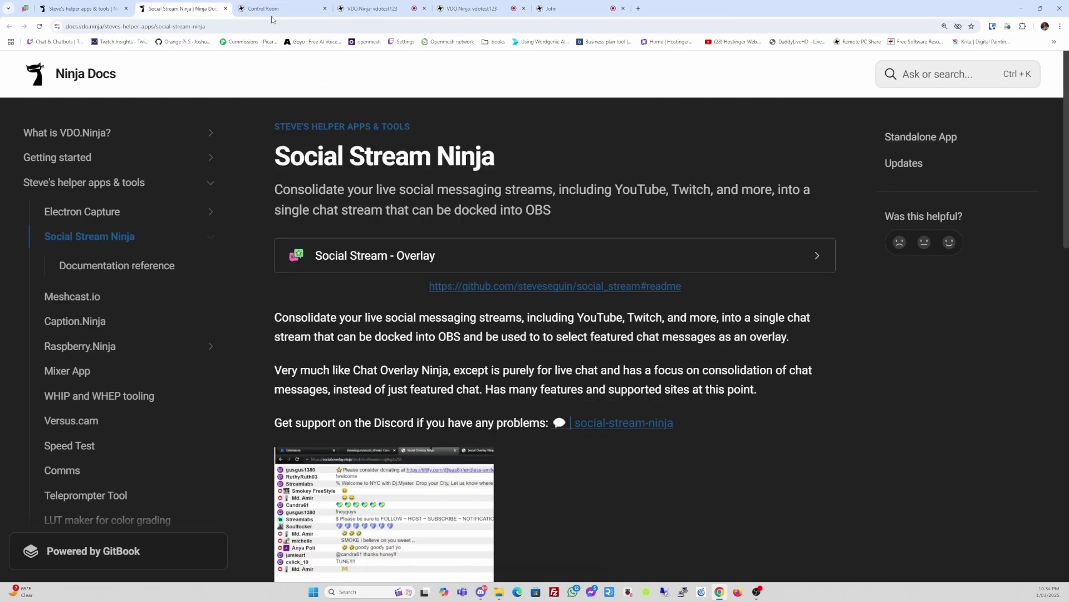
click(225, 8)
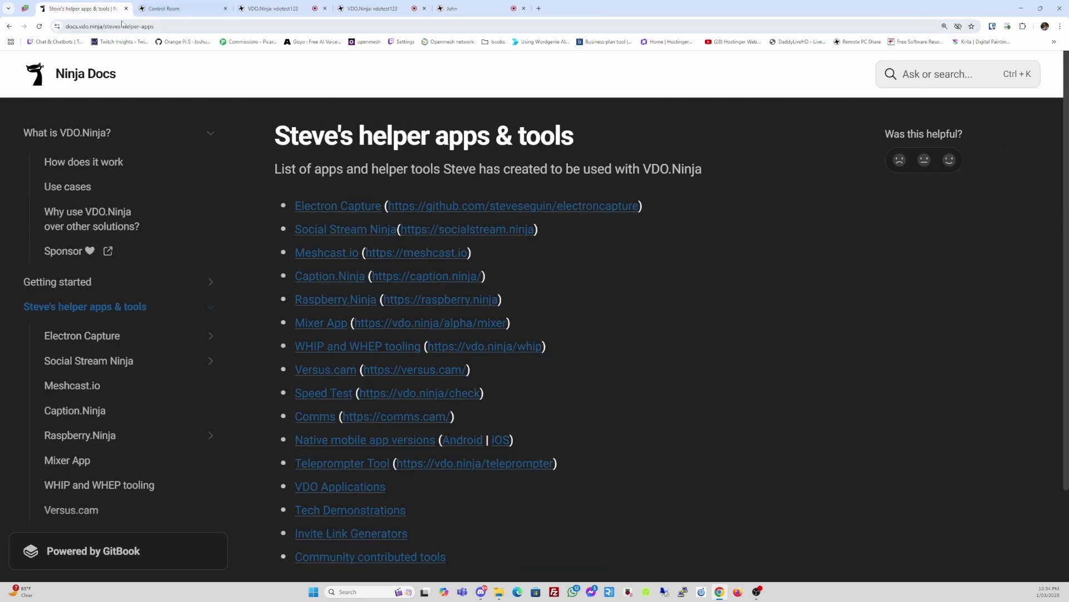
scroll(632, 258, down, 2)
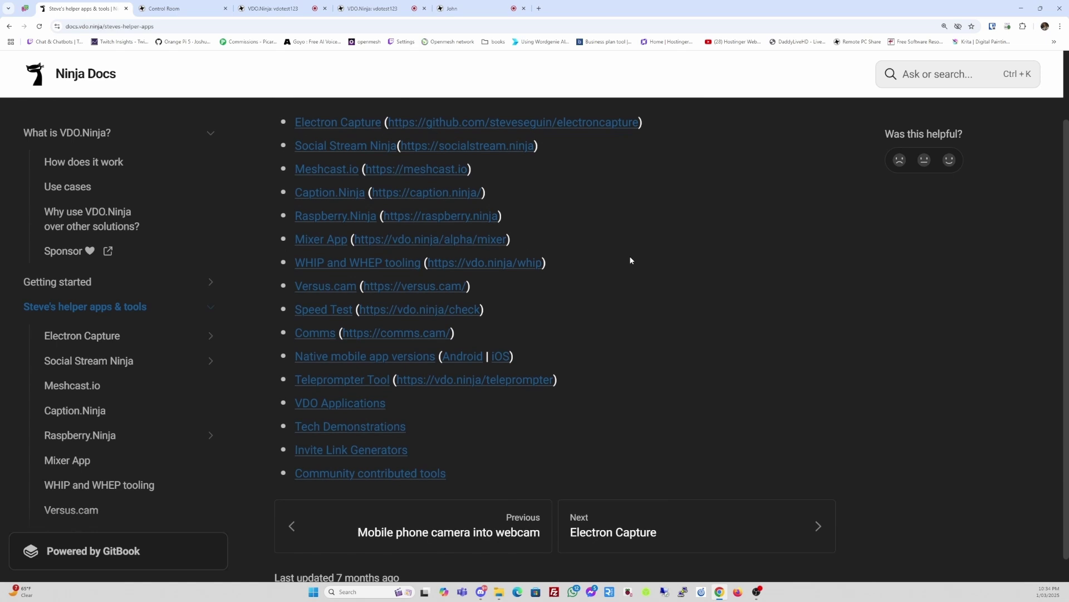
right_click(320, 239)
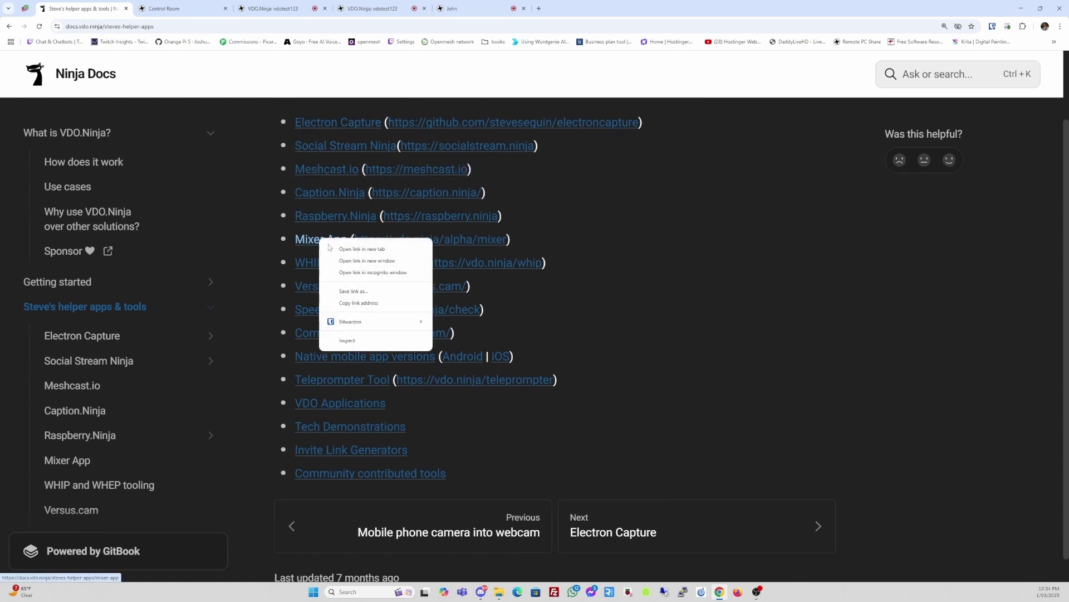
key(Escape)
middle_click(330, 248)
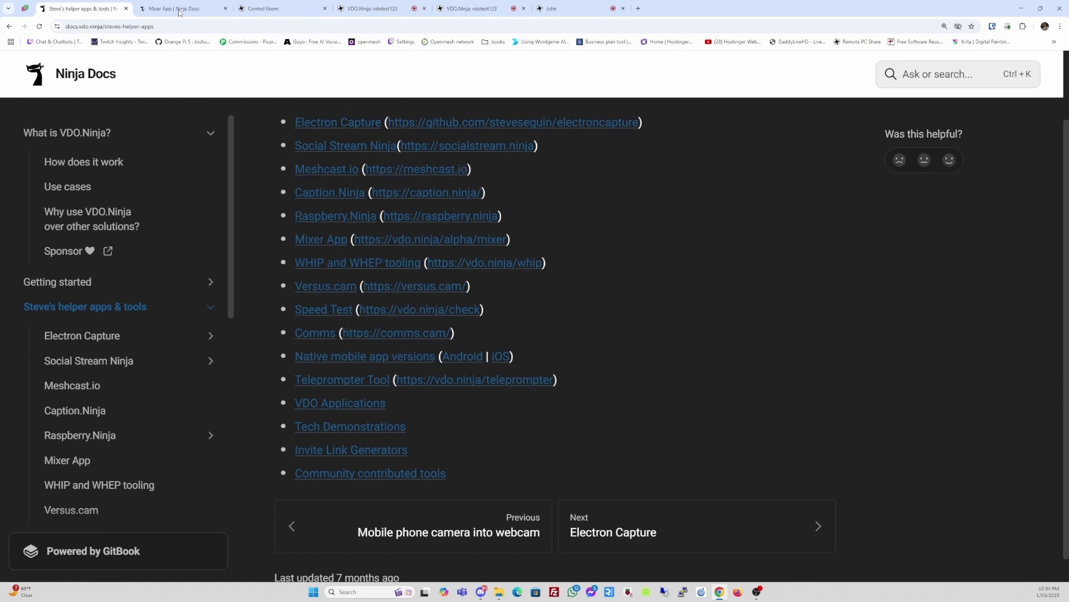
click(180, 11)
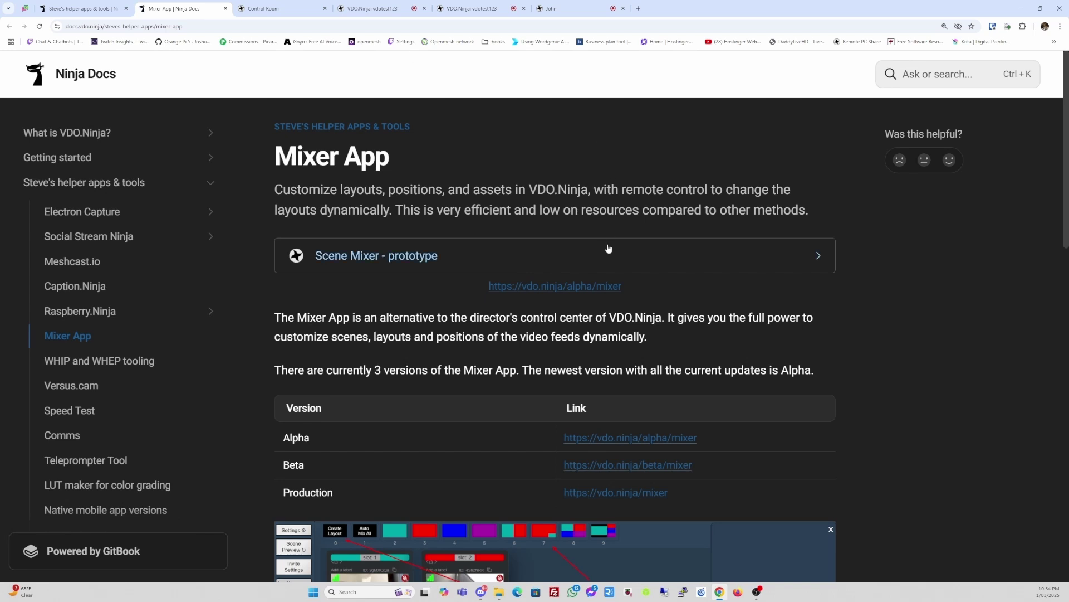
scroll(609, 245, down, 2)
scroll(609, 248, down, 2)
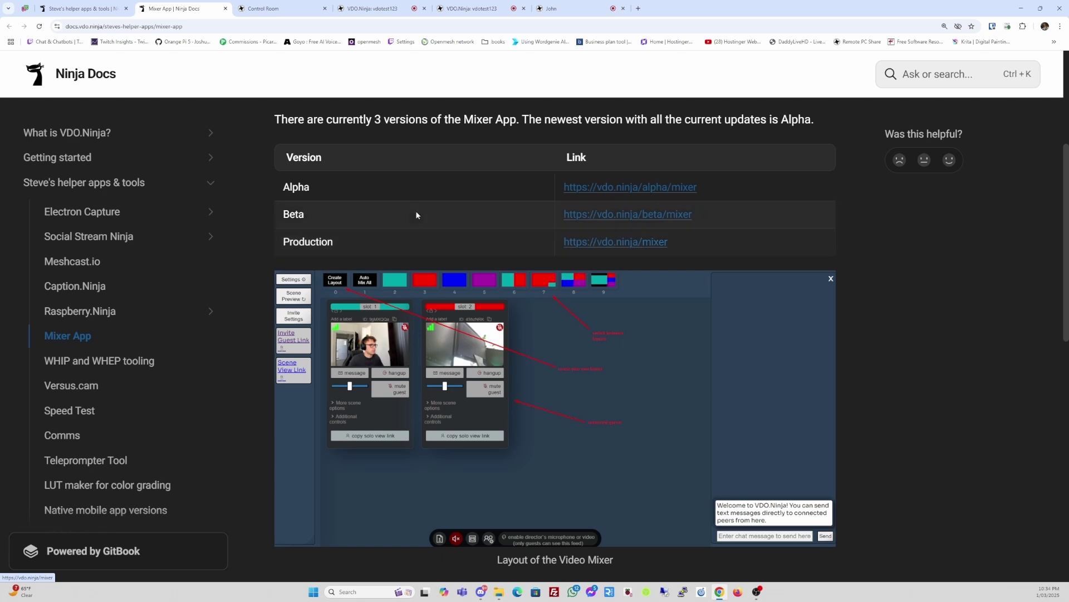
click(226, 9)
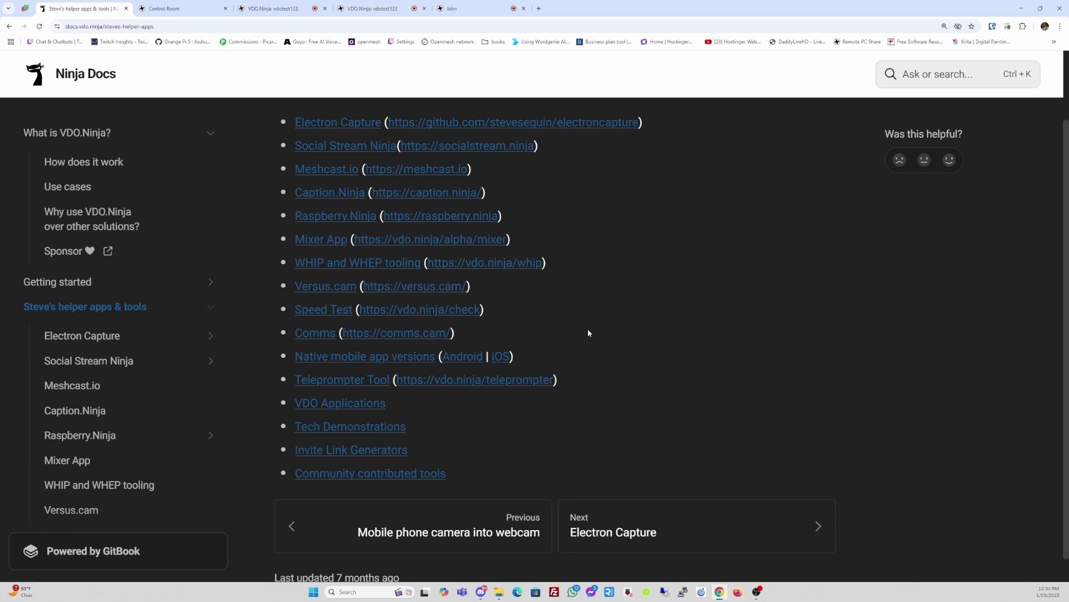
scroll(587, 329, down, 1)
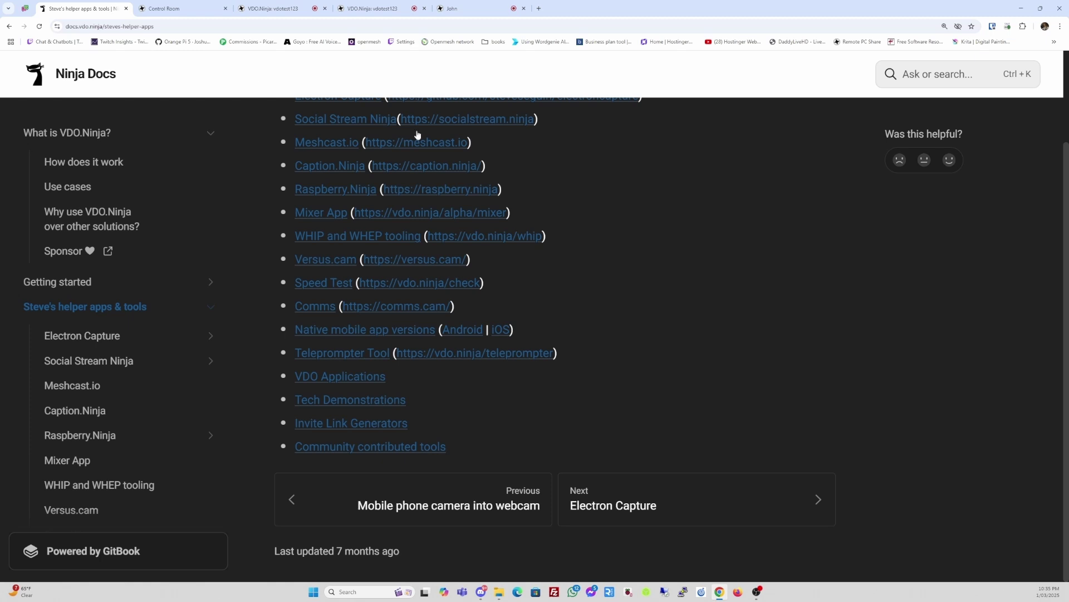
scroll(640, 326, up, 2)
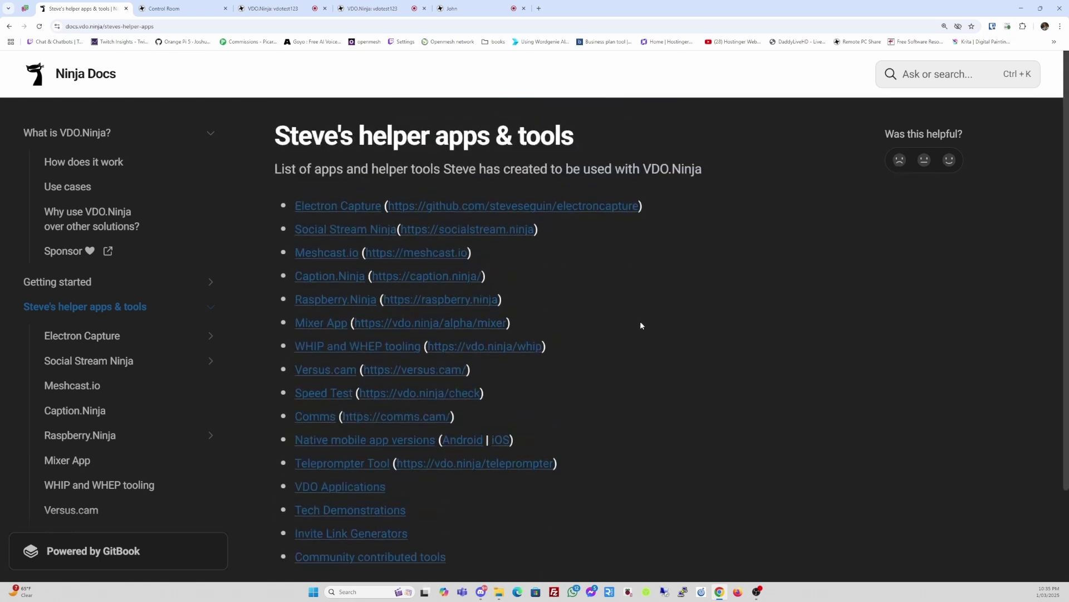